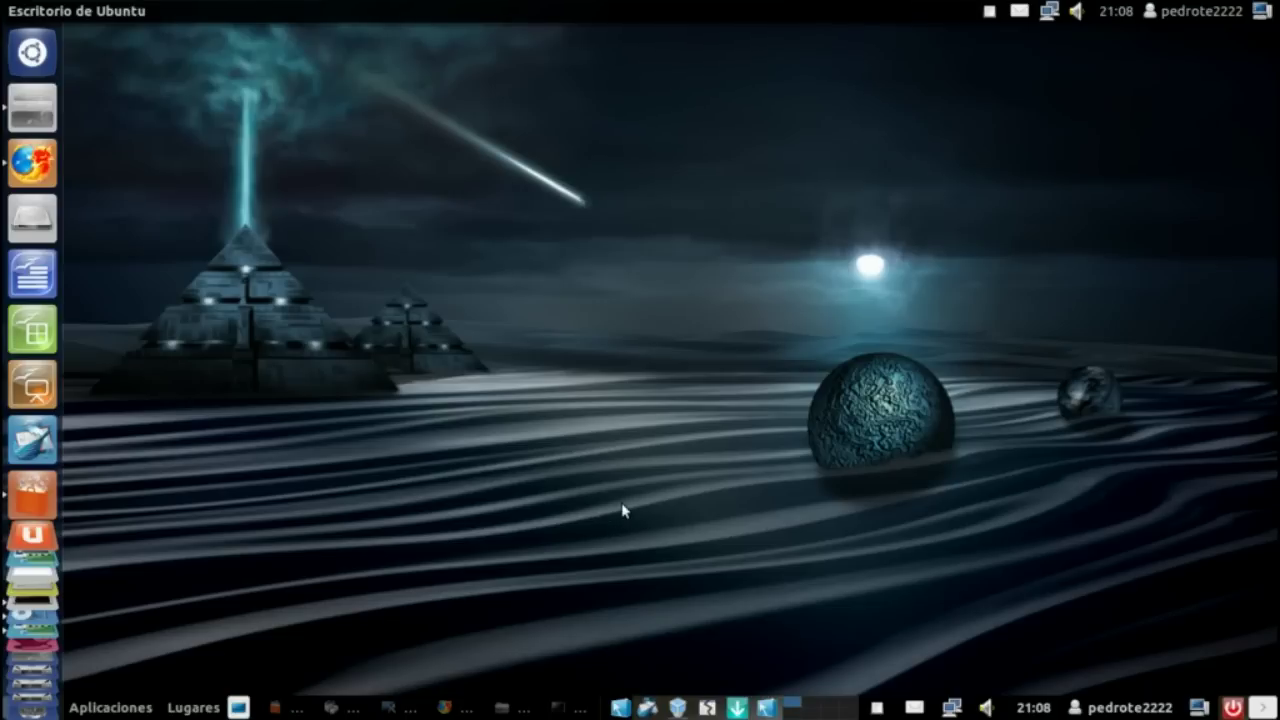
Open the Ubuntu Software Center, select Terminal (gnome-terminal) in the Gnome Shell search results, and close the program
{"action": "left_click", "coordinate": [277, 709]}
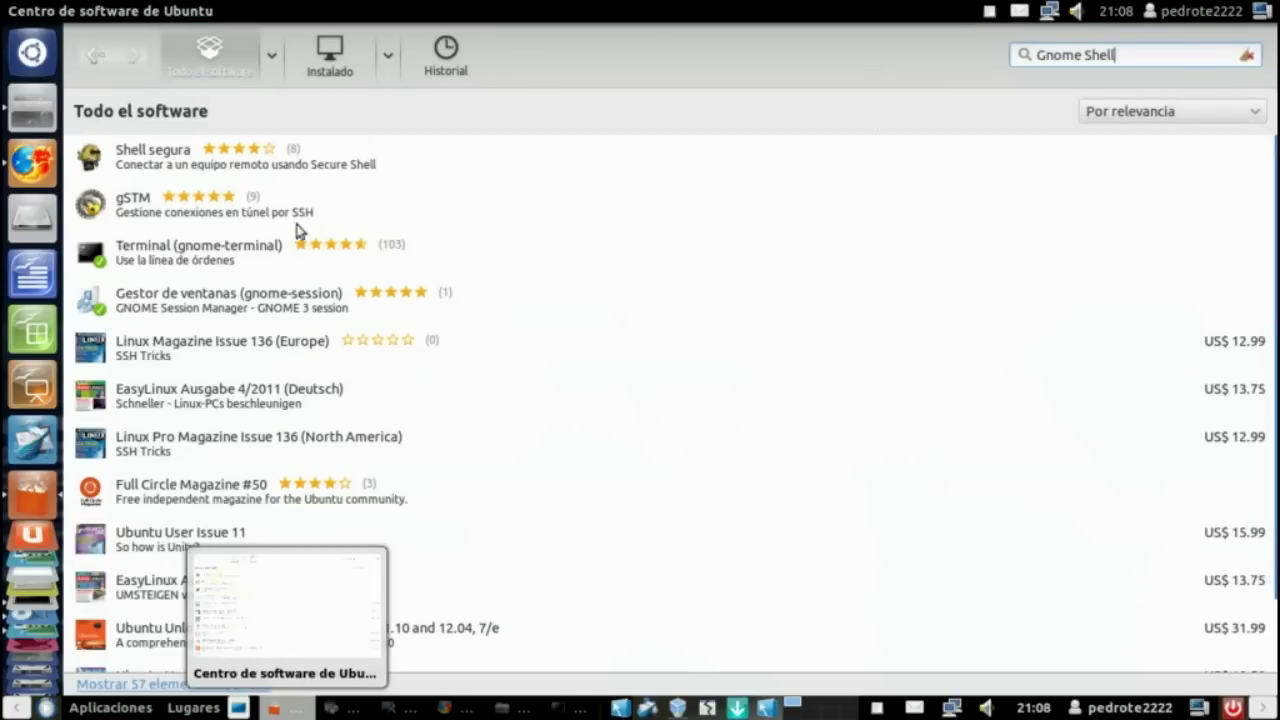
{"action": "left_click", "coordinate": [257, 262]}
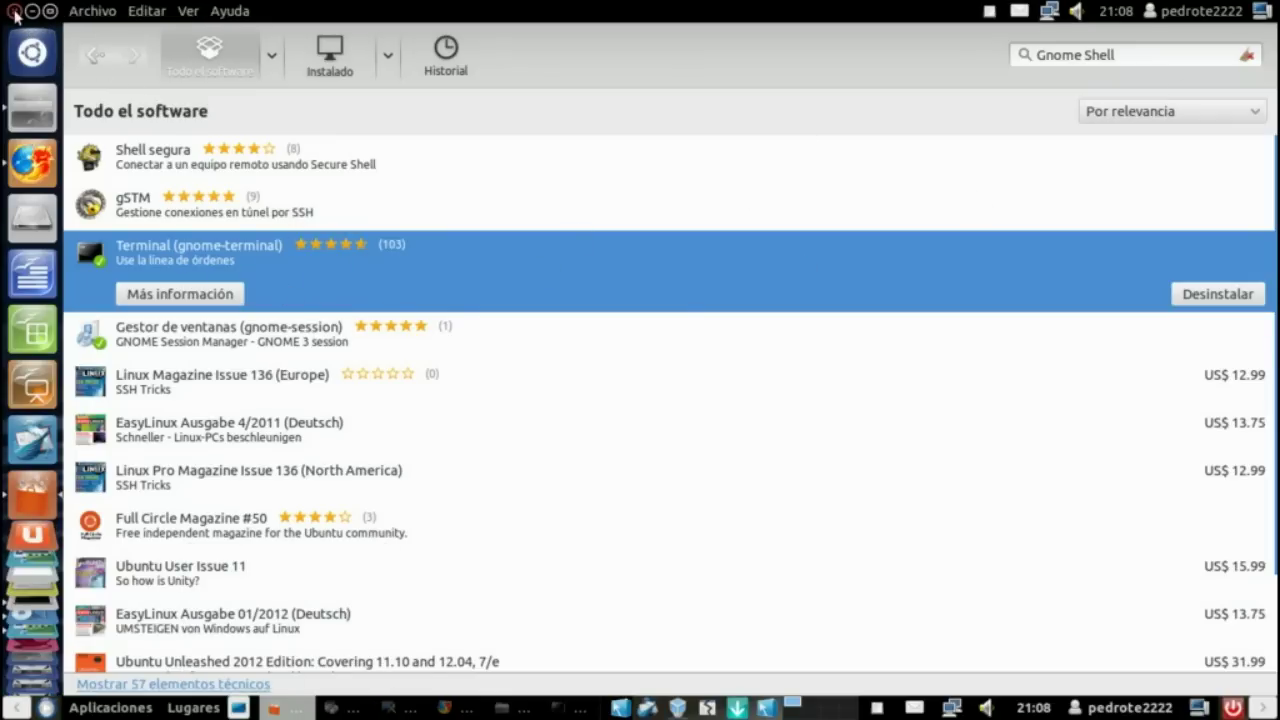
{"action": "left_click", "coordinate": [14, 11]}
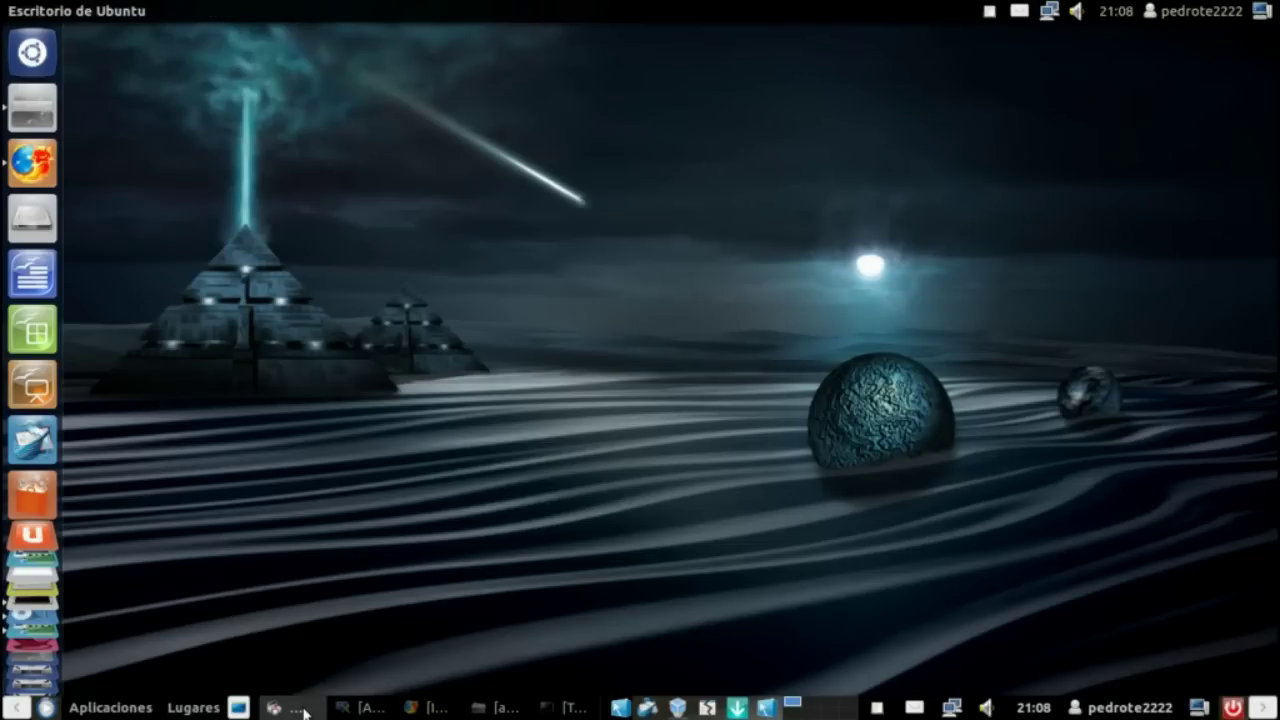
In Synaptic, select the kubuntu-desktop package, and find and select kde-l10n-es with the quick filter KDE-ES
{"action": "left_click", "coordinate": [303, 709]}
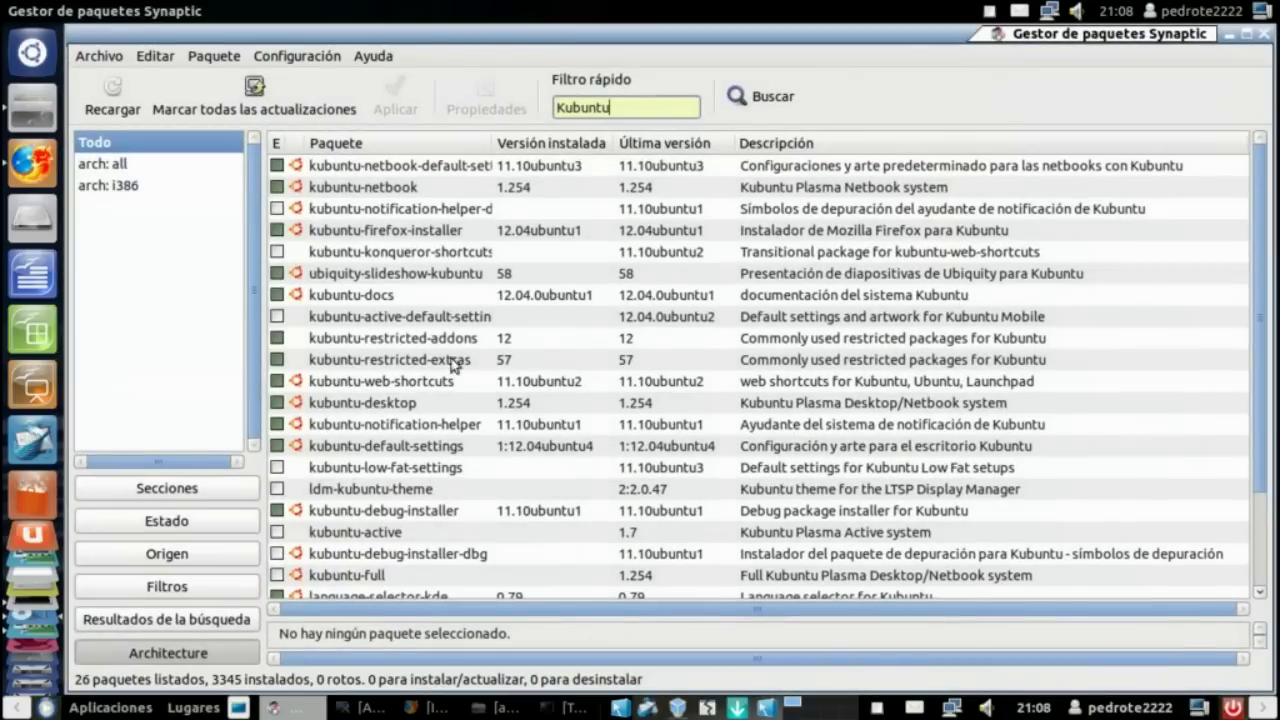
{"action": "left_click", "coordinate": [388, 410]}
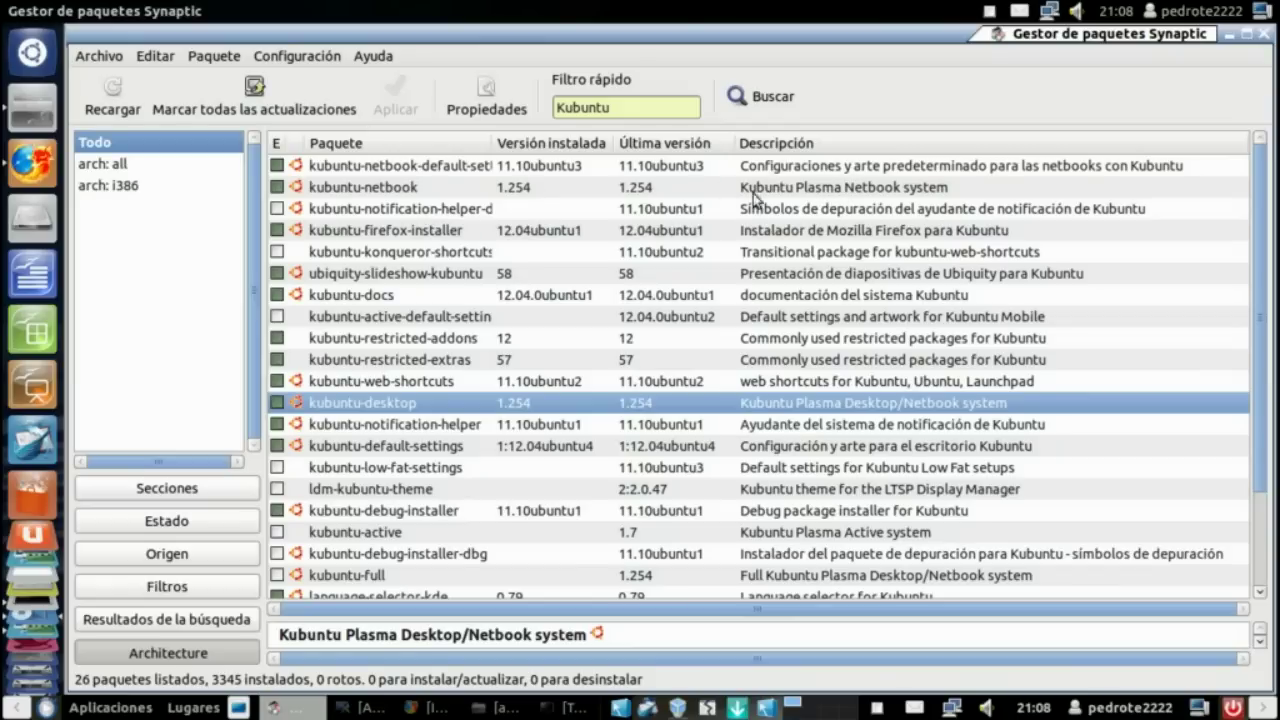
{"action": "left_click", "coordinate": [634, 112]}
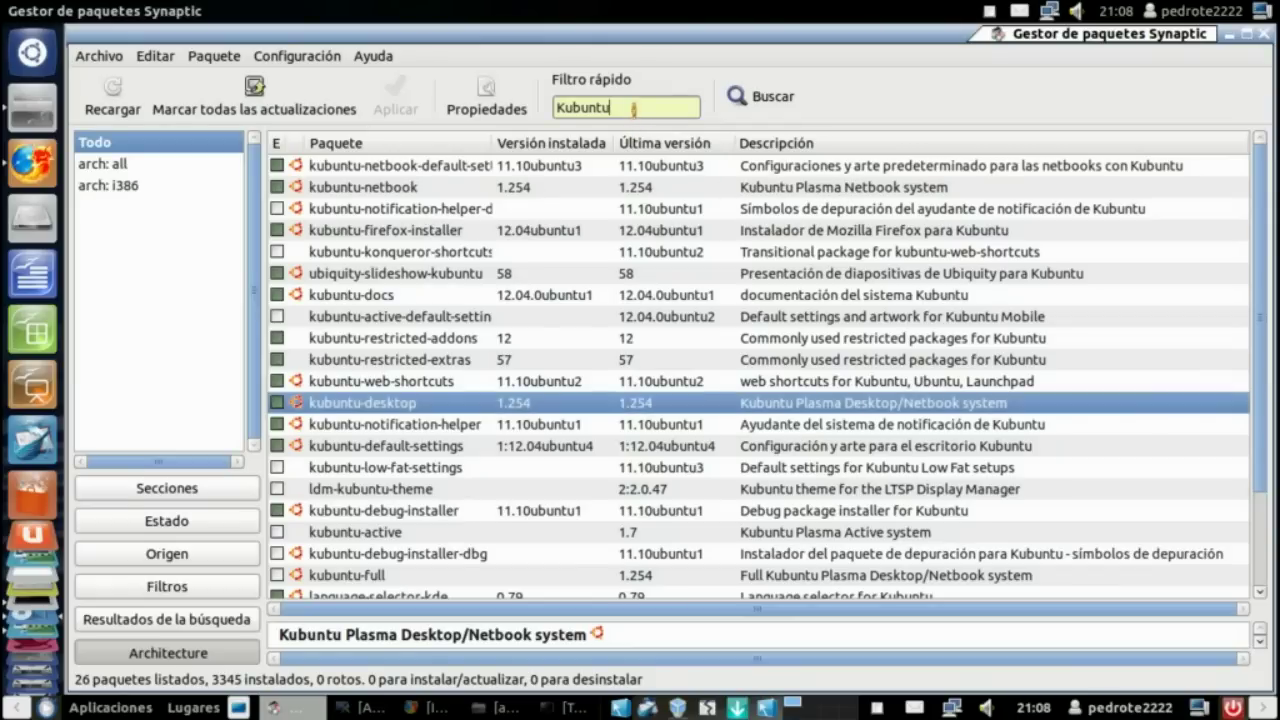
{"action": "type", "text": "KDE"}
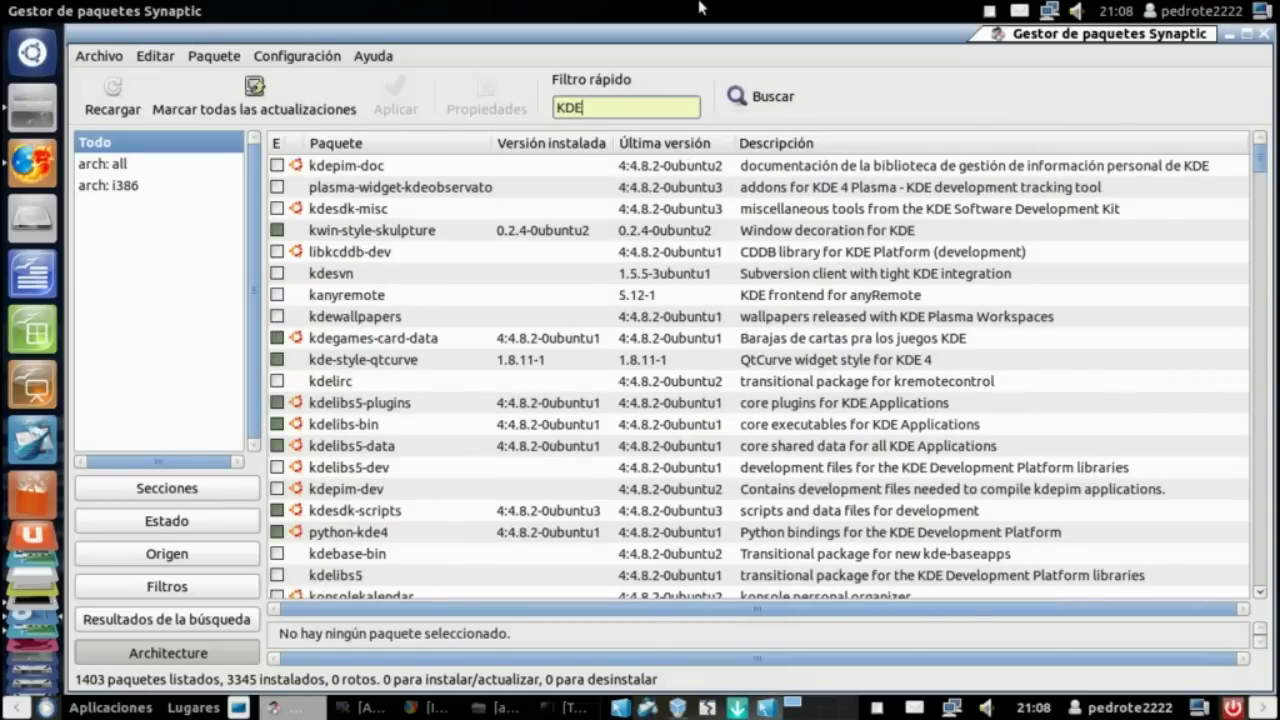
{"action": "type", "text": "S"}
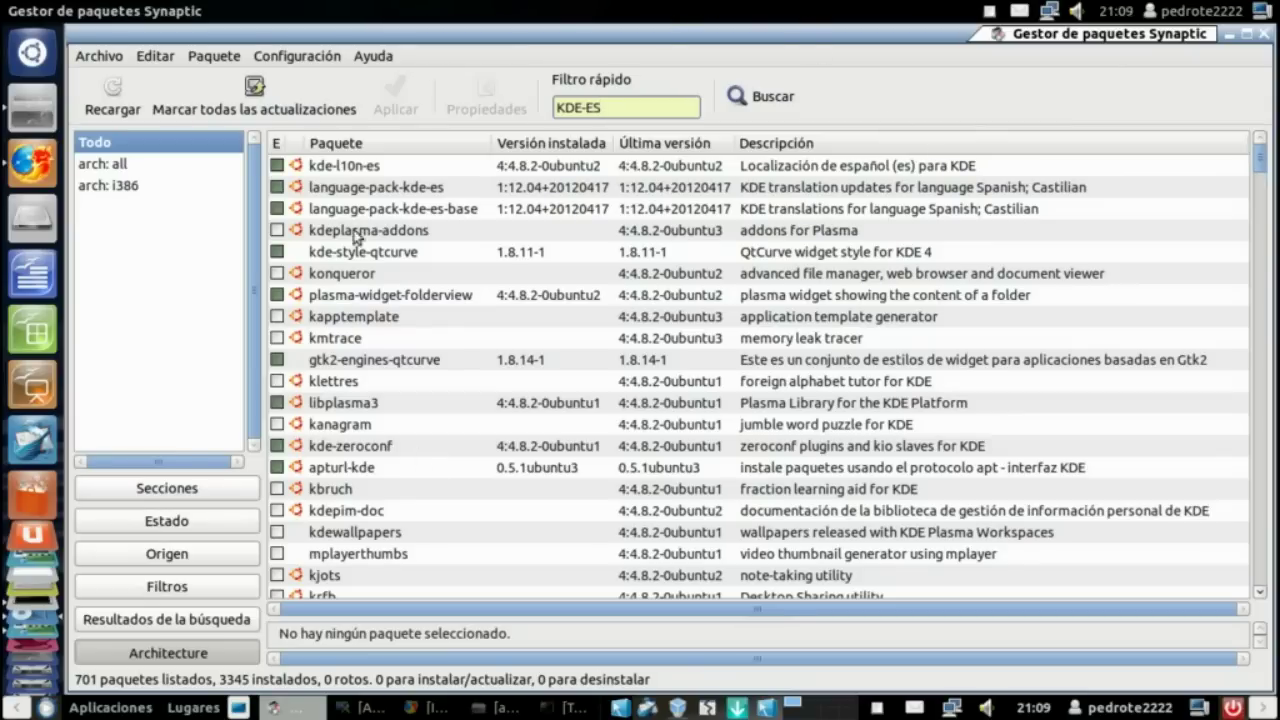
{"action": "left_click", "coordinate": [341, 170]}
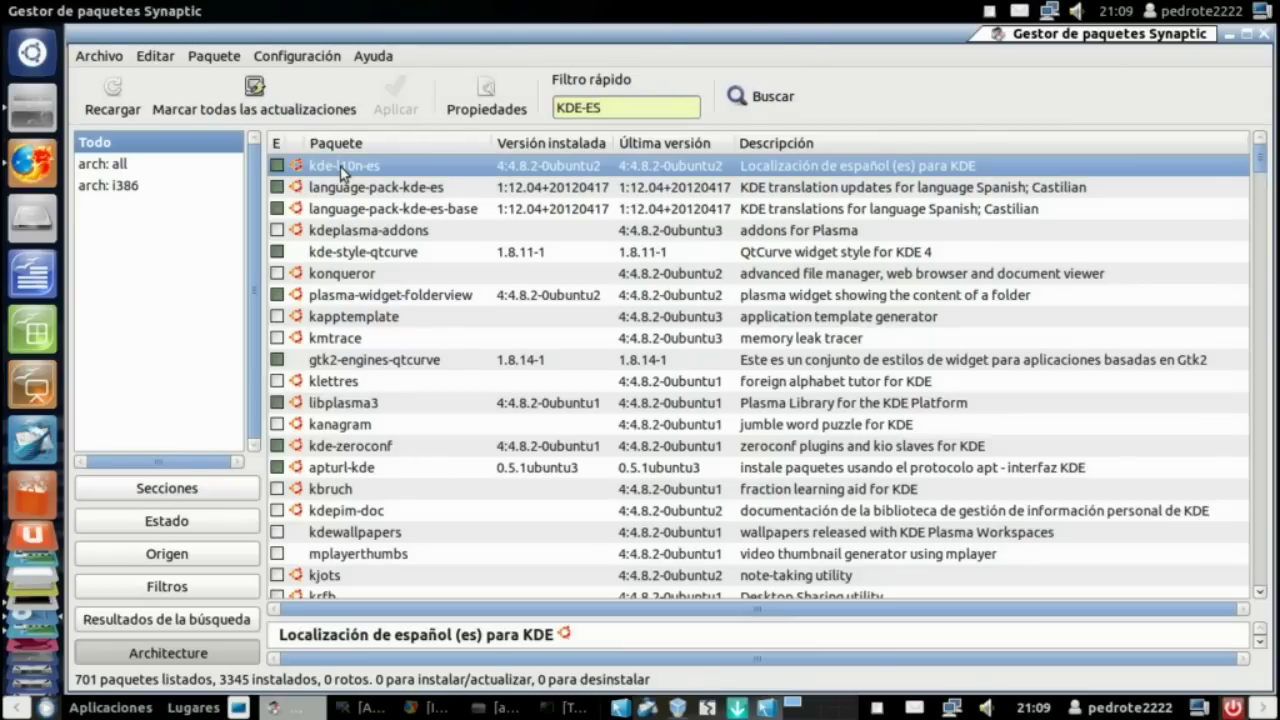
Open Language Support from the system settings, and close both the language and settings windows
{"action": "left_click", "coordinate": [1195, 11]}
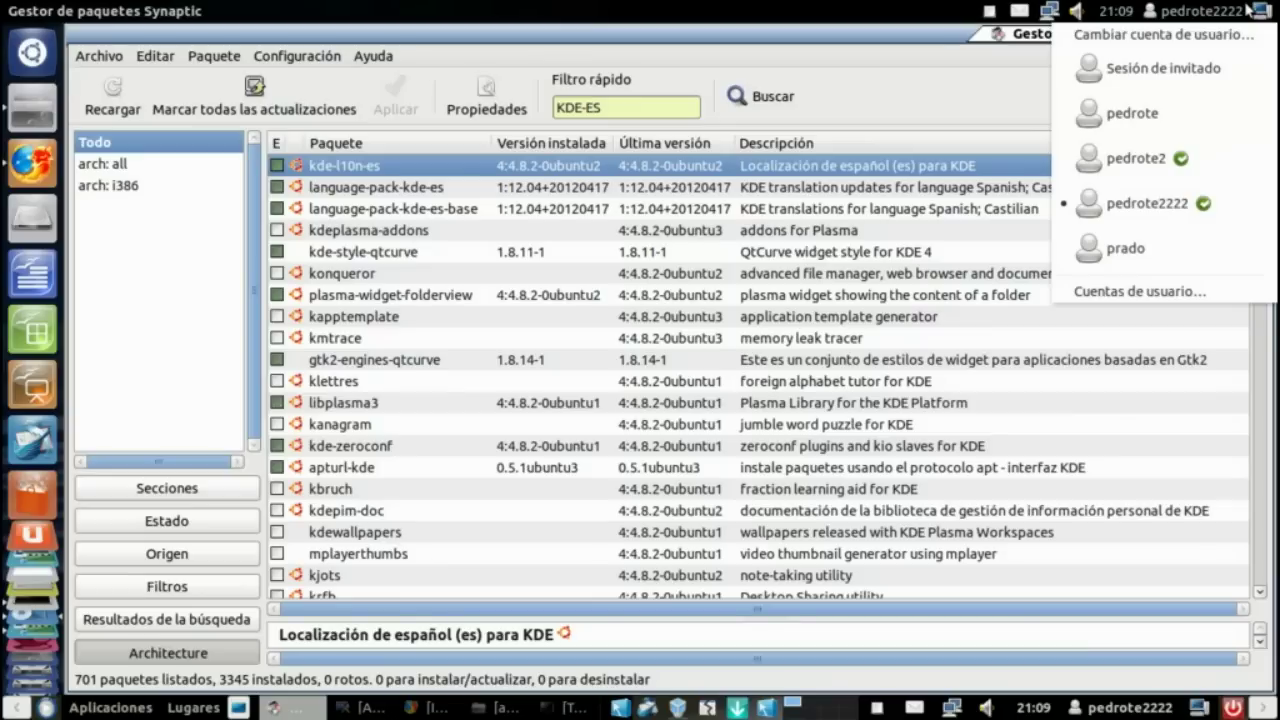
{"action": "left_click", "coordinate": [1258, 12]}
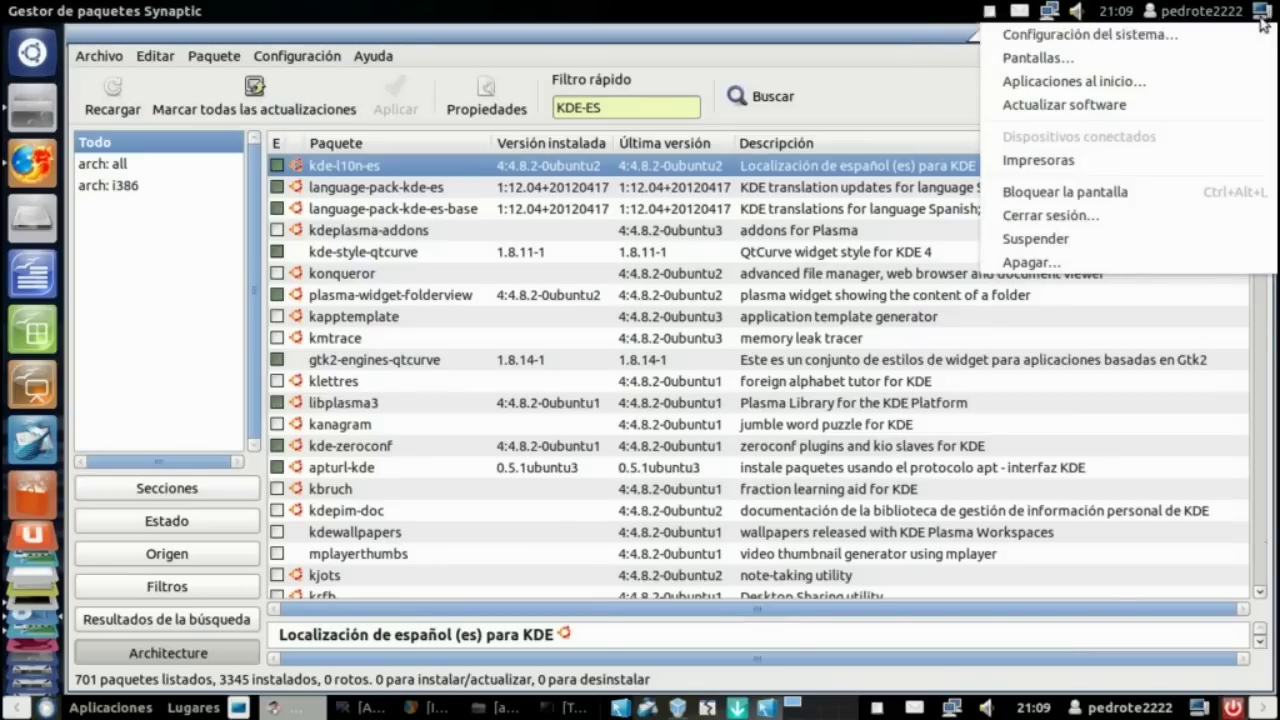
{"action": "left_click", "coordinate": [1262, 34]}
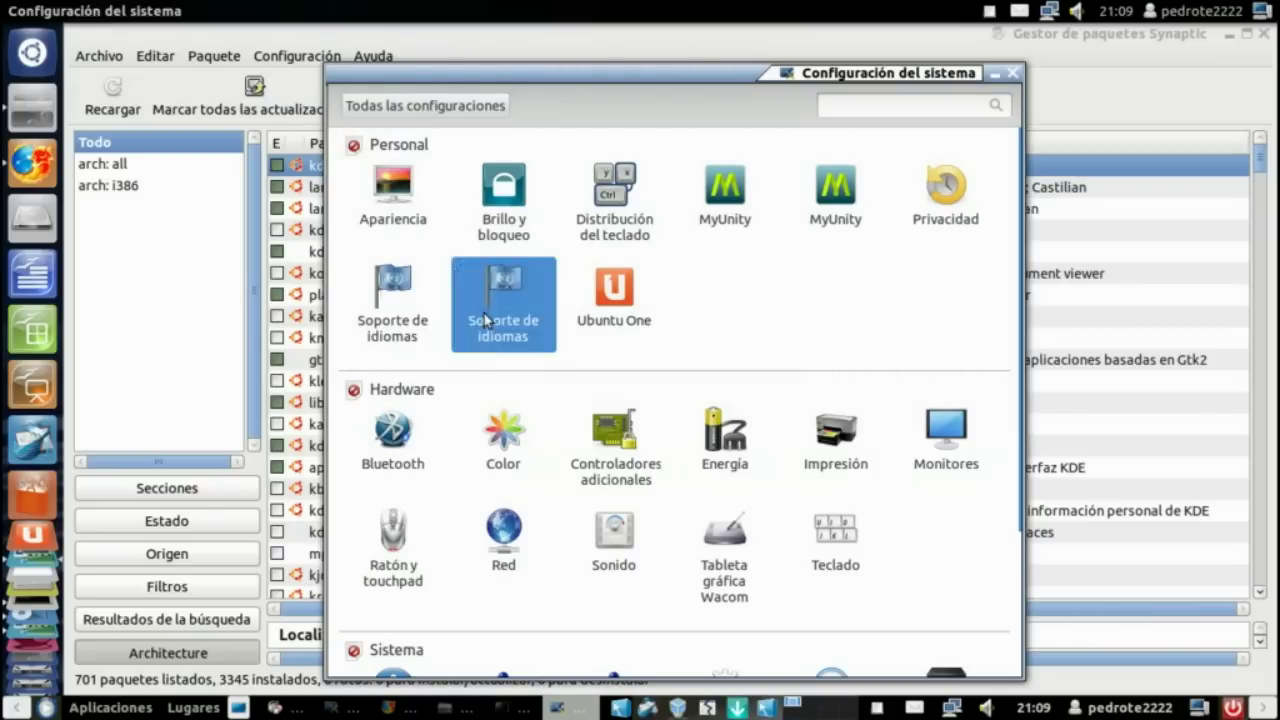
{"action": "left_click", "coordinate": [486, 319]}
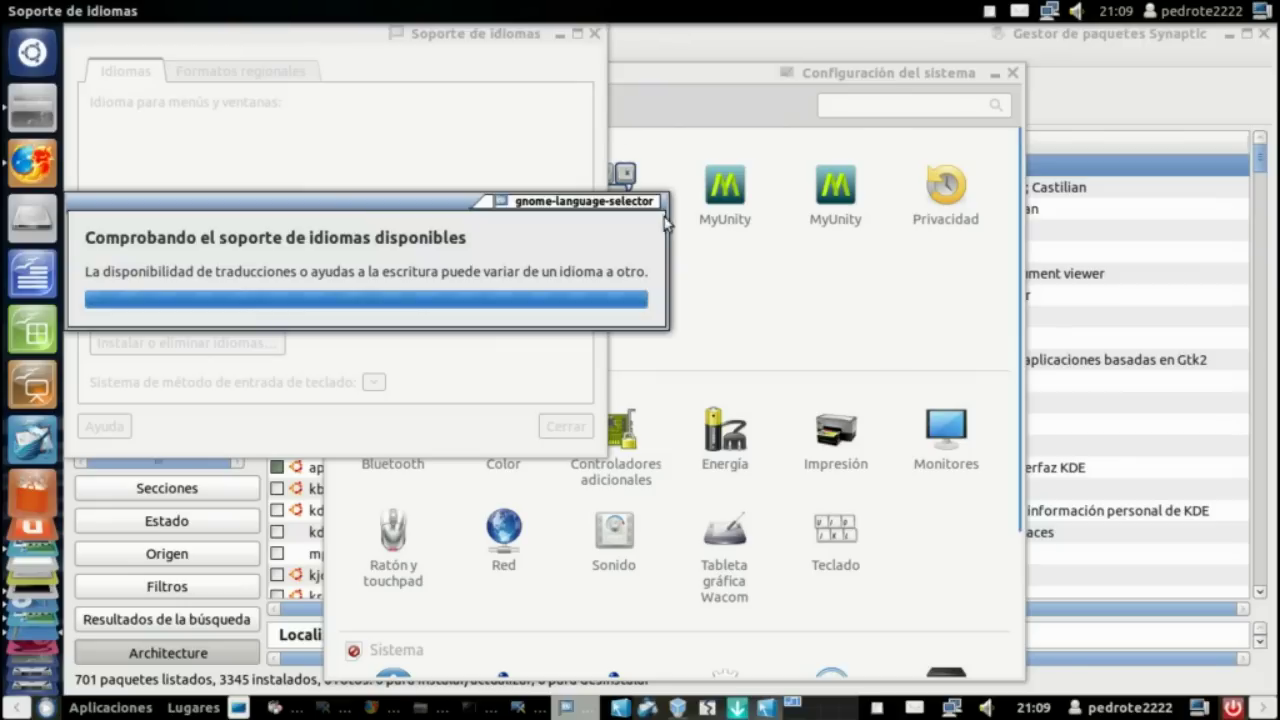
{"action": "left_click", "coordinate": [594, 35]}
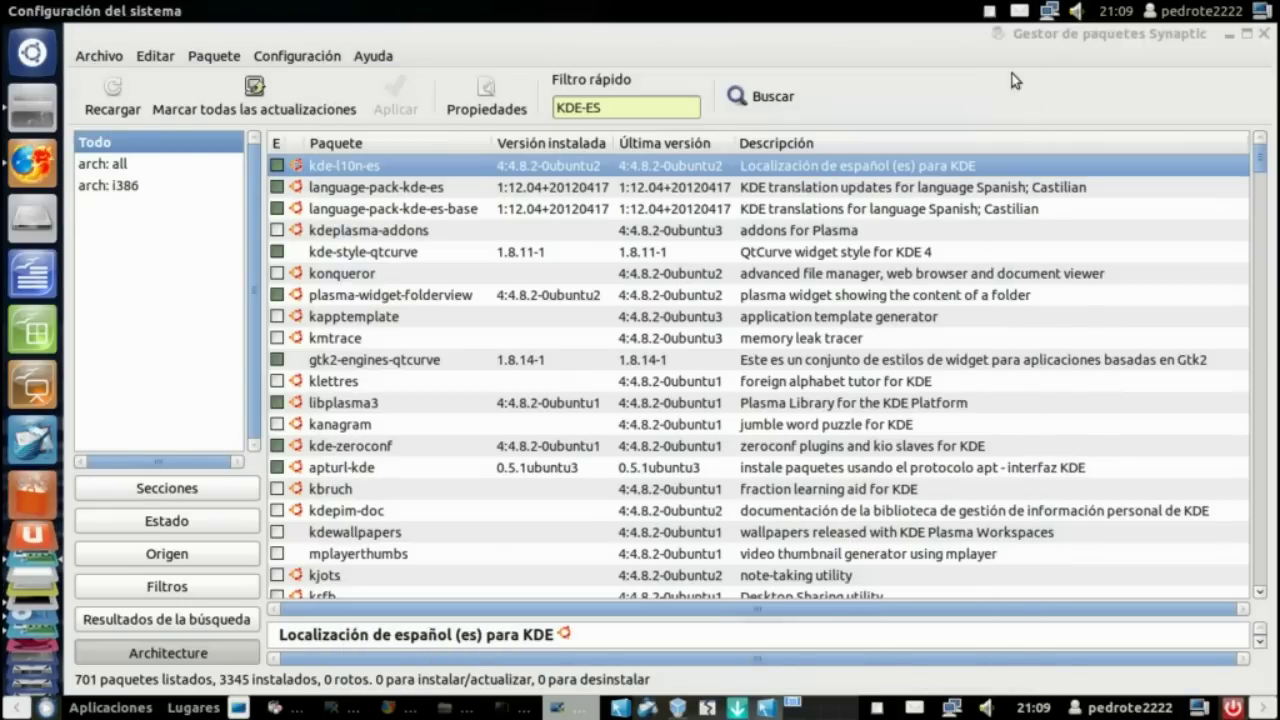
{"action": "left_click", "coordinate": [1012, 73]}
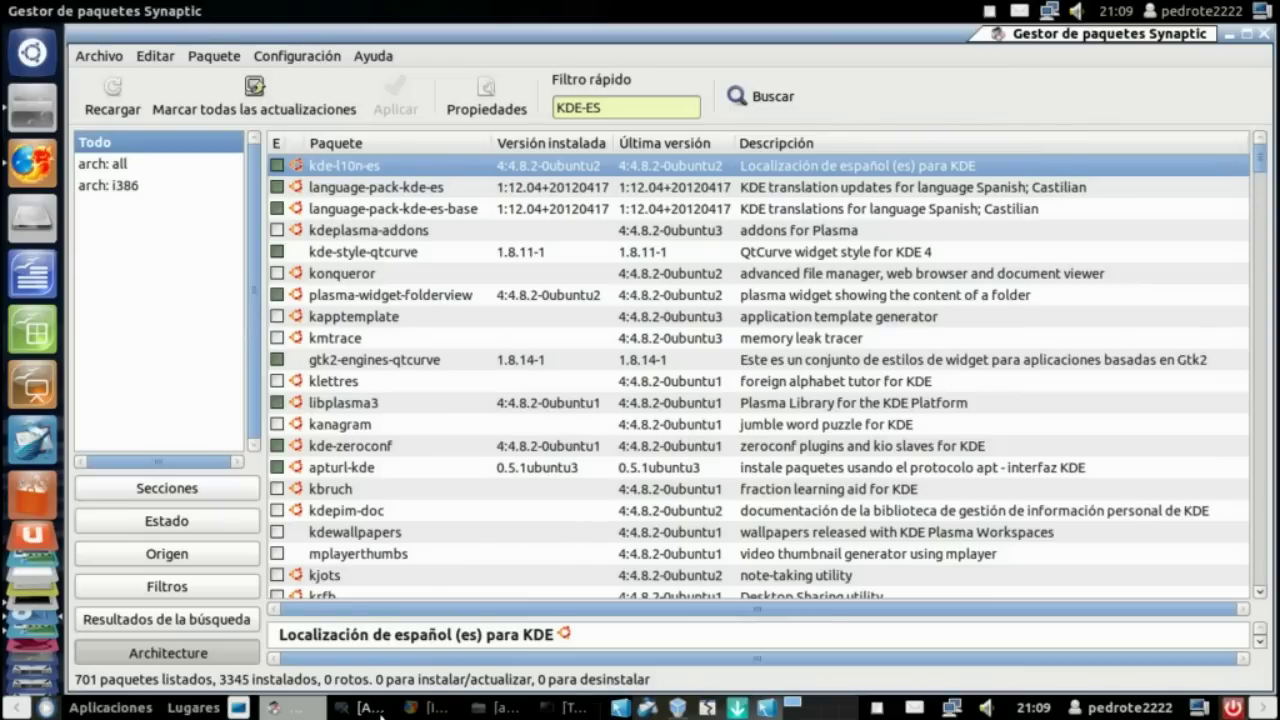
Switch to Firefox and view the open YouTube pages on the Kubuntu - Kwin desktop and Ubuntu 12.04 Lts Precise Pangolin
{"action": "left_click", "coordinate": [432, 707]}
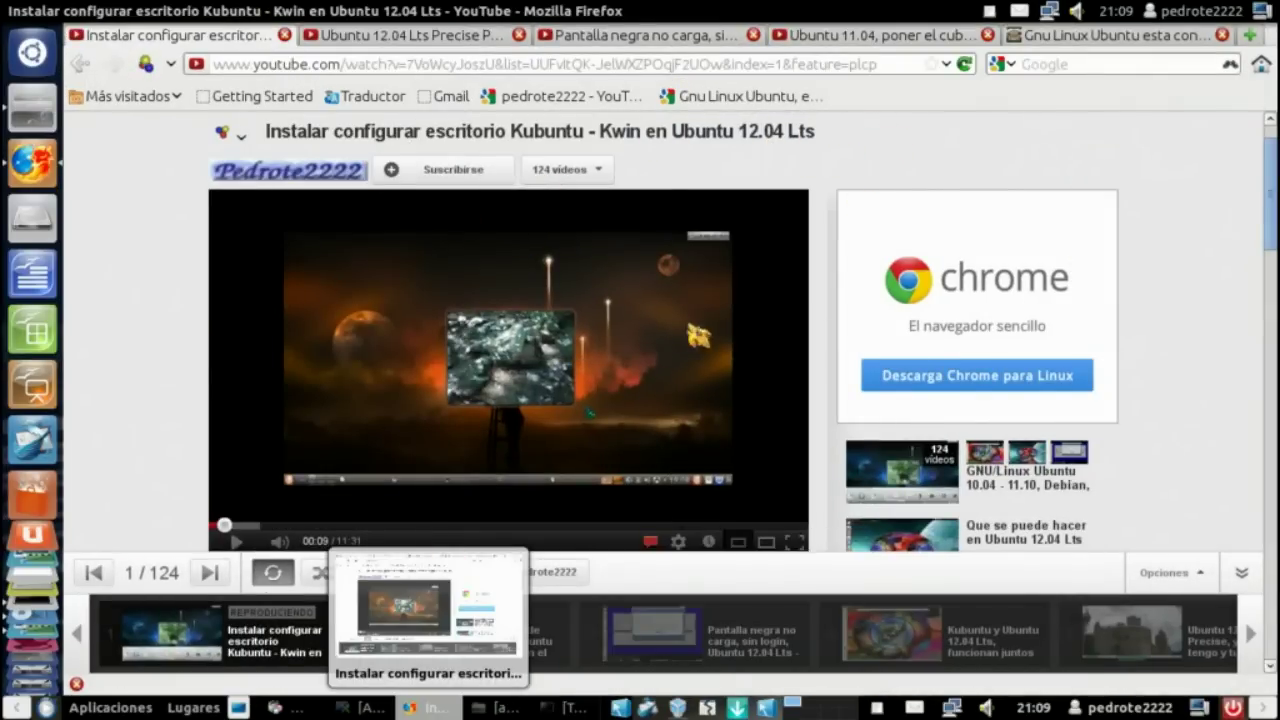
{"action": "left_click", "coordinate": [436, 38]}
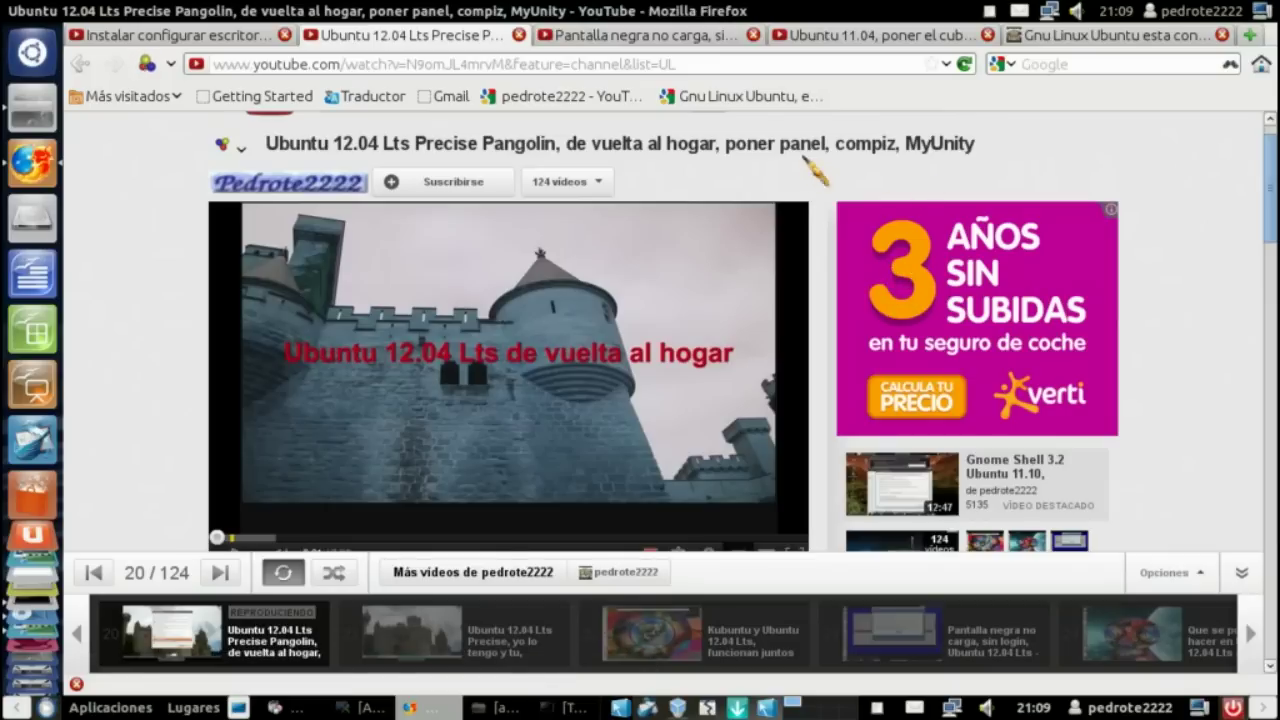
Examine the recovery and desktop installation commands in the description of the "Pantalla negra no carga, sin login" YouTube video
{"action": "left_click", "coordinate": [697, 40]}
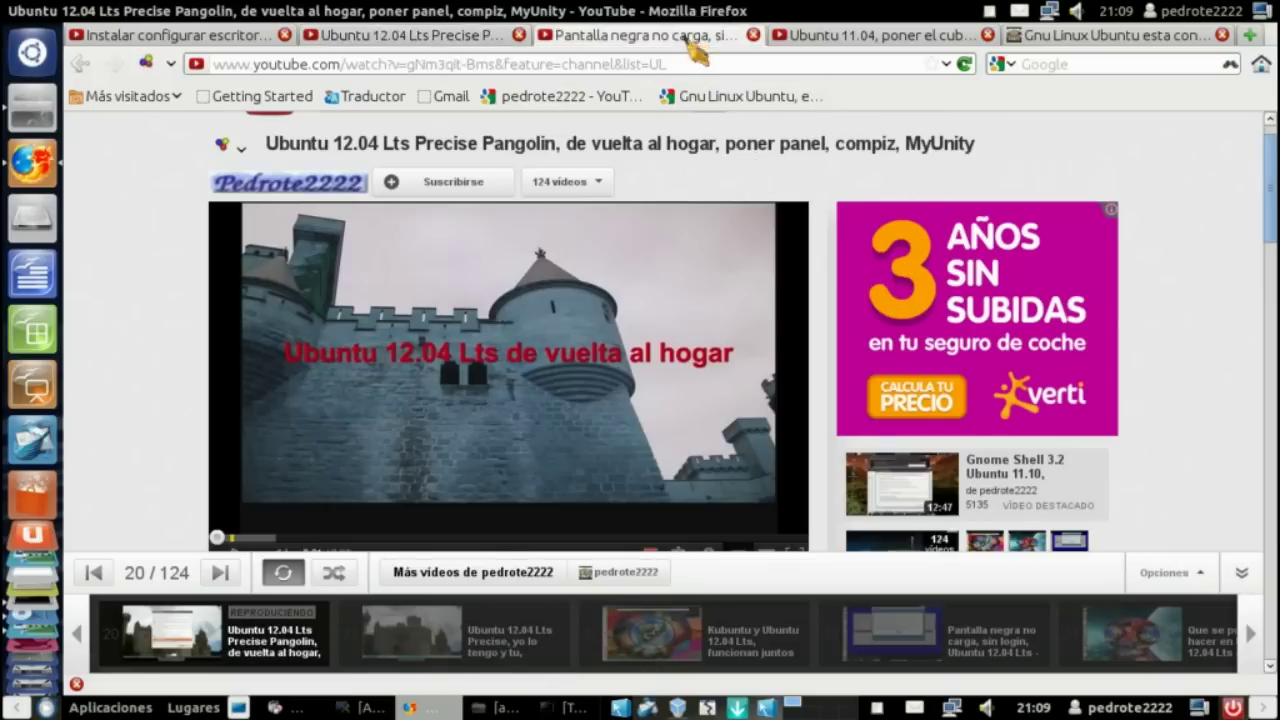
{"action": "scroll", "coordinate": [548, 392], "scroll_direction": "up", "scroll_amount": 3}
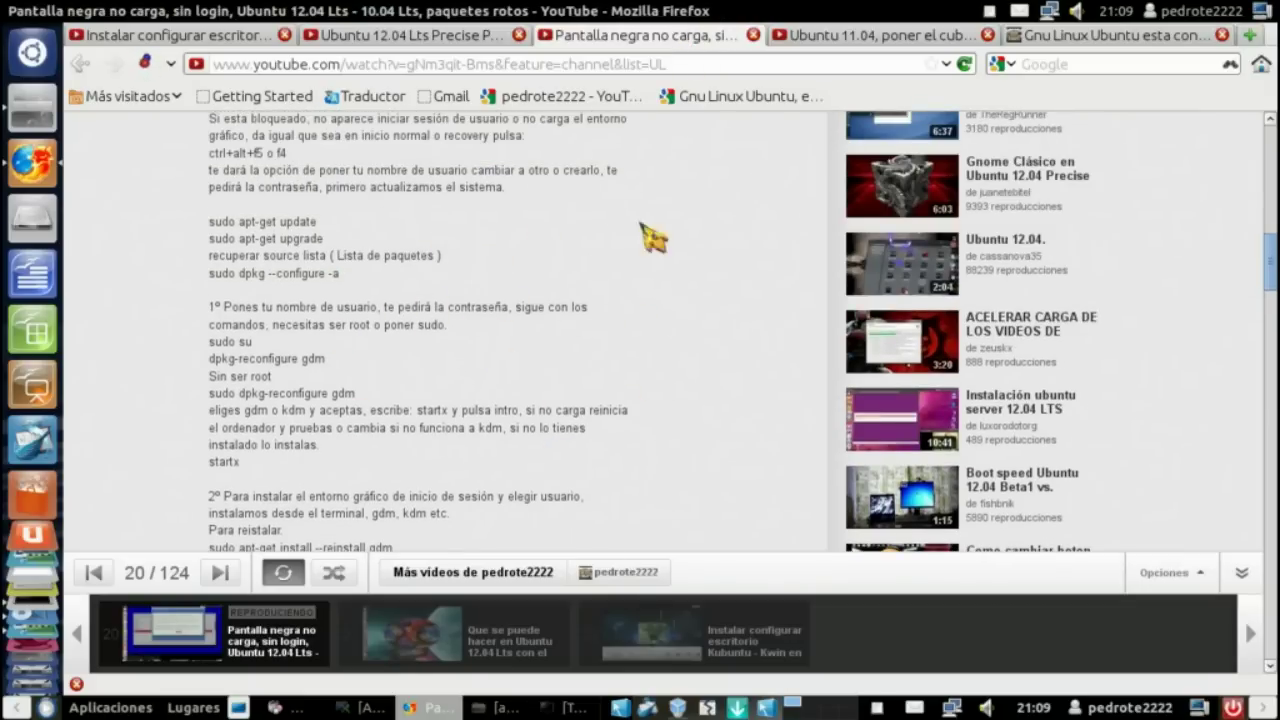
{"action": "scroll", "coordinate": [575, 425], "scroll_direction": "up", "scroll_amount": 2}
{"action": "scroll", "coordinate": [575, 425], "scroll_direction": "down", "scroll_amount": 3}
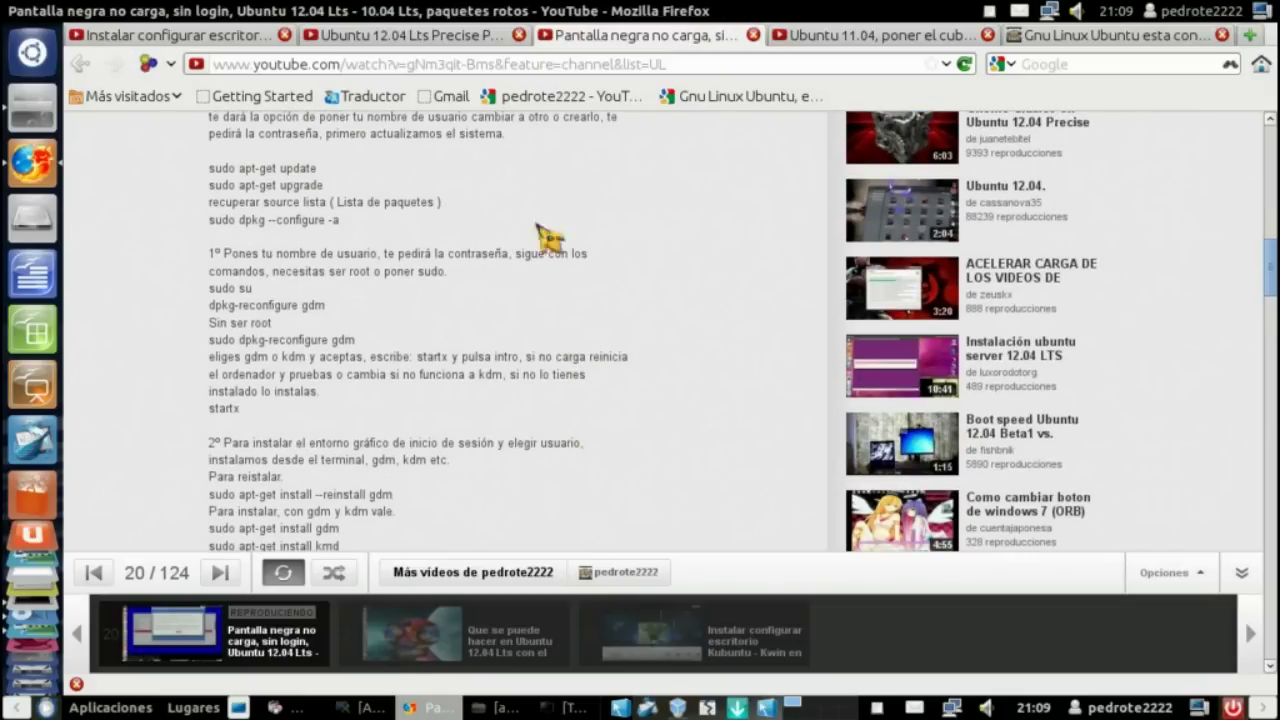
{"action": "scroll", "coordinate": [585, 415], "scroll_direction": "down", "scroll_amount": 3}
{"action": "scroll", "coordinate": [585, 415], "scroll_direction": "down", "scroll_amount": 2}
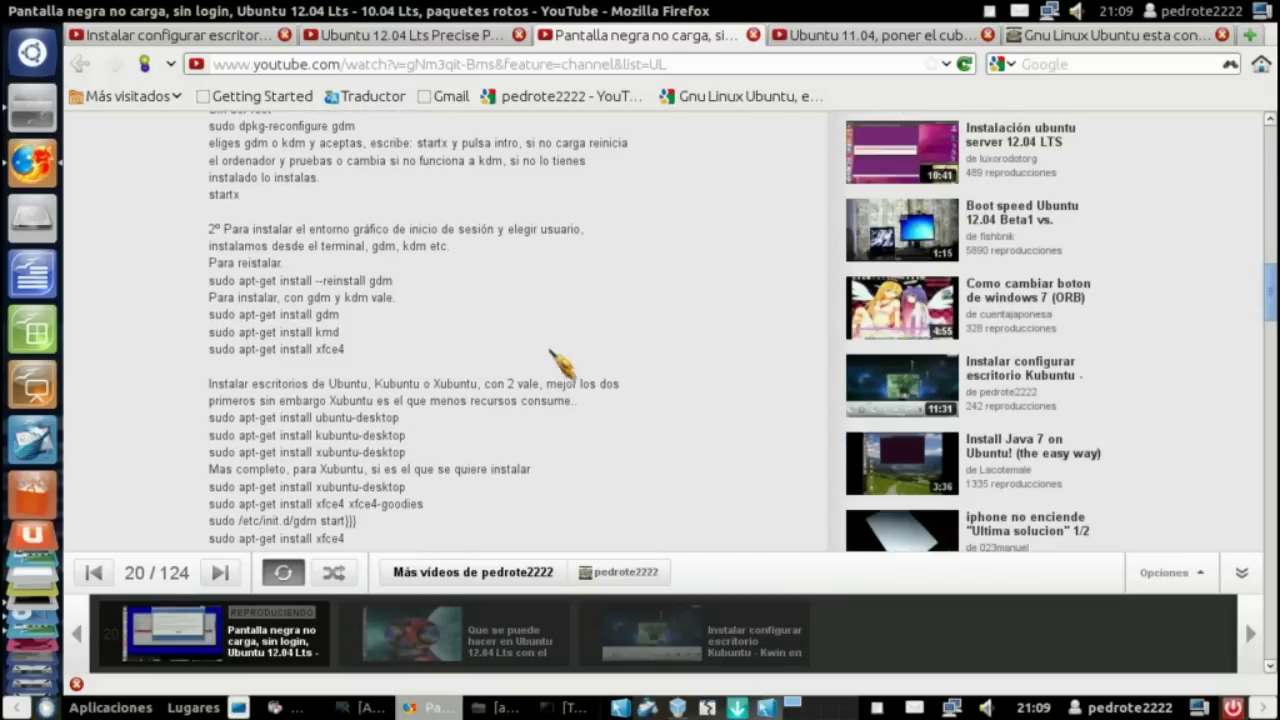
{"action": "scroll", "coordinate": [565, 365], "scroll_direction": "down", "scroll_amount": 4}
{"action": "scroll", "coordinate": [585, 372], "scroll_direction": "up", "scroll_amount": 12}
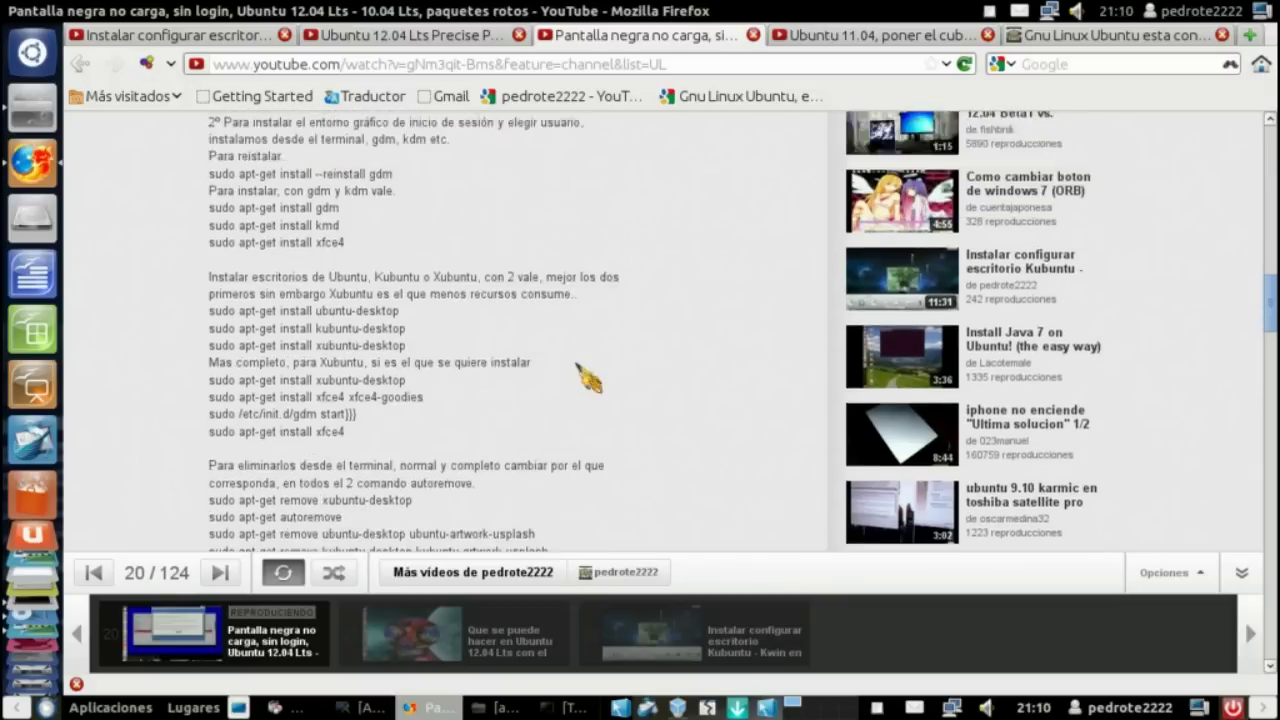
{"action": "scroll", "coordinate": [600, 395], "scroll_direction": "up", "scroll_amount": 7}
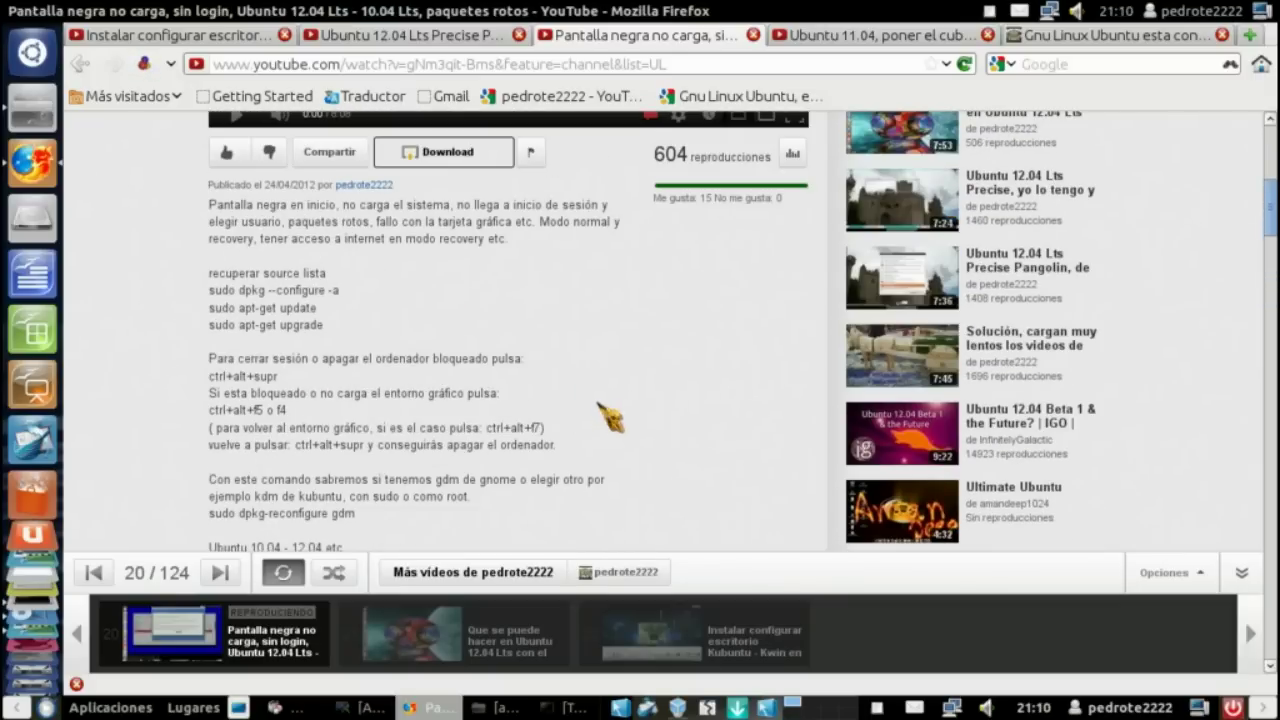
{"action": "scroll", "coordinate": [610, 410], "scroll_direction": "down", "scroll_amount": 4}
{"action": "scroll", "coordinate": [612, 413], "scroll_direction": "up", "scroll_amount": 1}
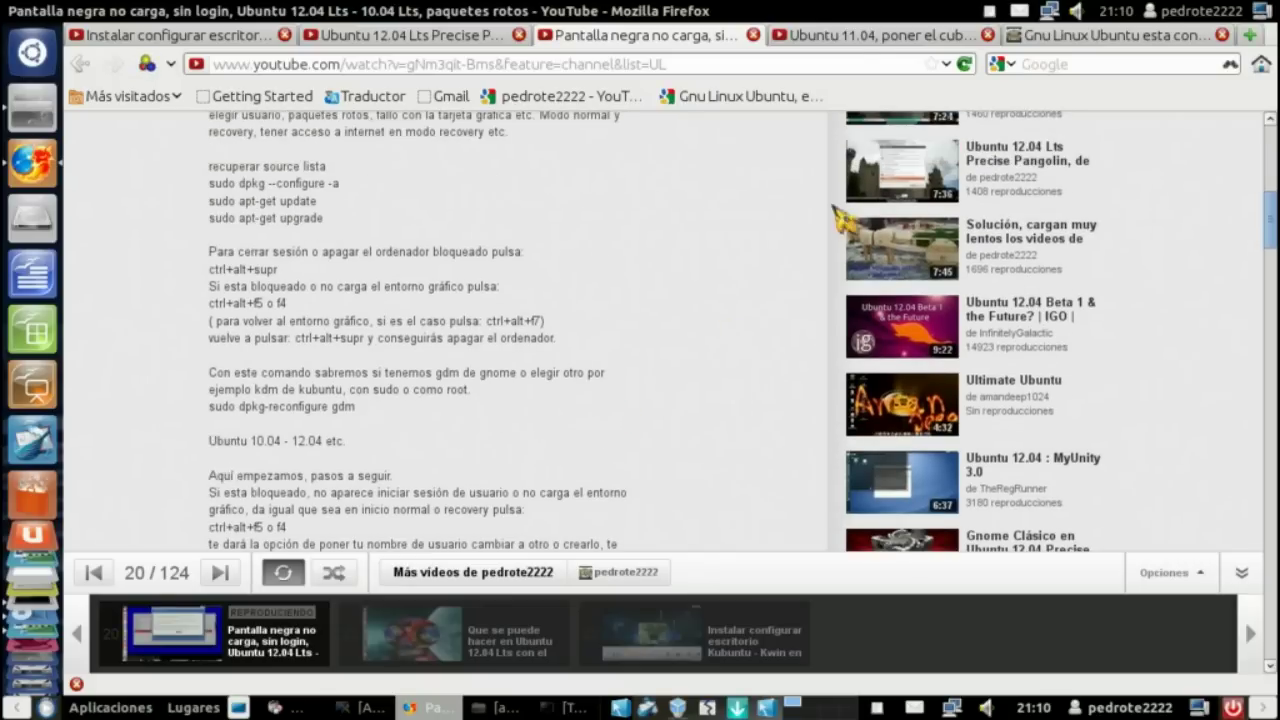
View the Ubuntu 11.04 compiz cube video page, read through the Gnu Linux Ubuntu blog's command posts, and minimize Firefox
{"action": "left_click", "coordinate": [870, 36]}
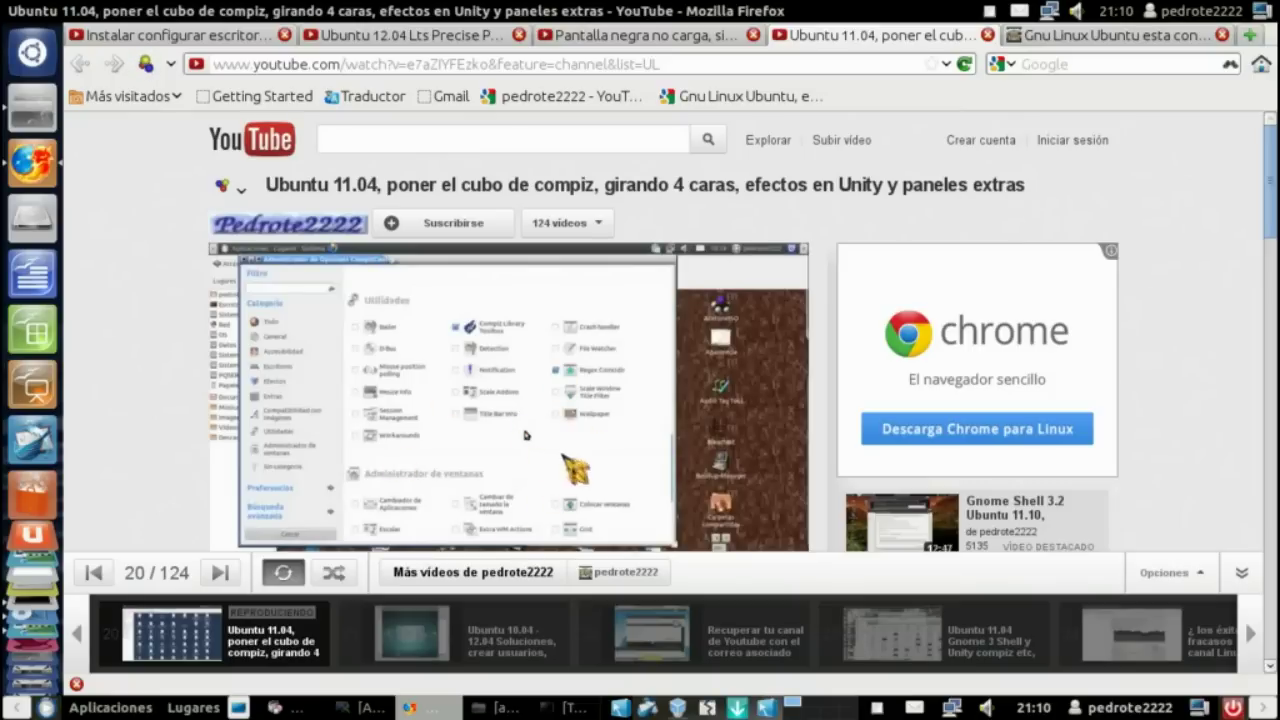
{"action": "left_click", "coordinate": [1108, 38]}
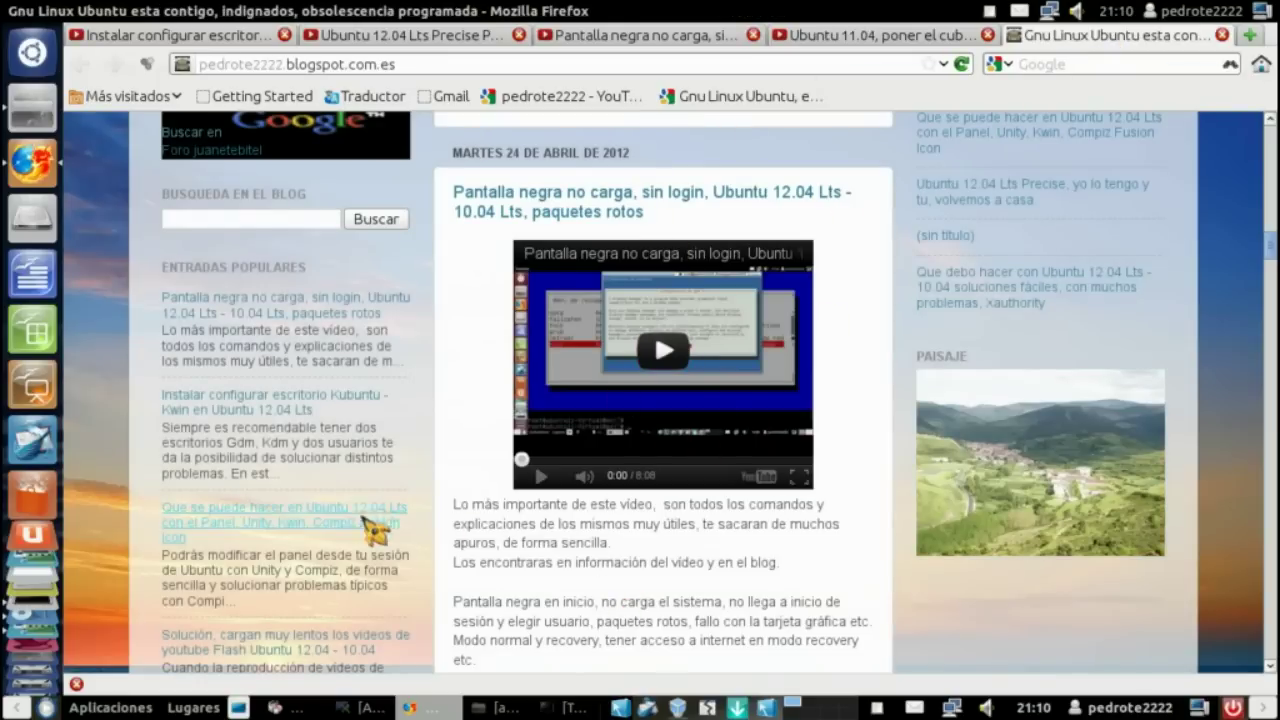
{"action": "scroll", "coordinate": [640, 590], "scroll_direction": "down", "scroll_amount": 1}
{"action": "scroll", "coordinate": [645, 600], "scroll_direction": "down", "scroll_amount": 15}
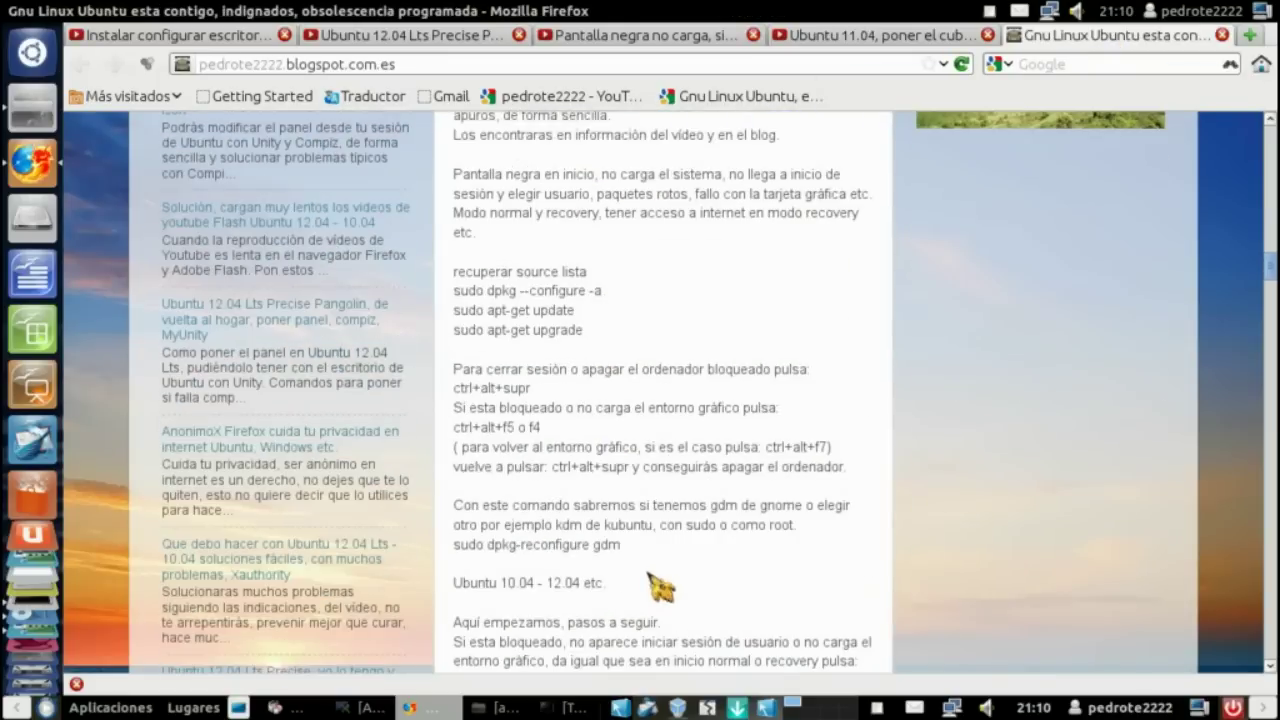
{"action": "scroll", "coordinate": [672, 578], "scroll_direction": "down", "scroll_amount": 16}
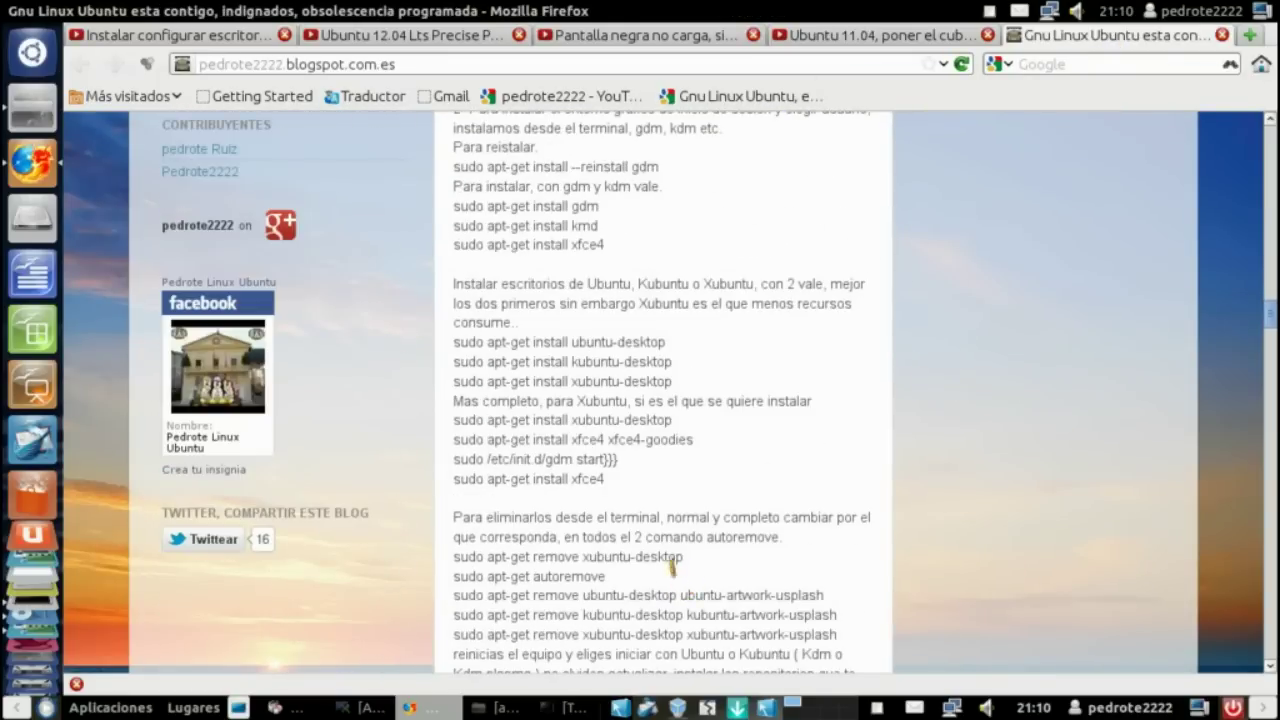
{"action": "scroll", "coordinate": [688, 578], "scroll_direction": "down", "scroll_amount": 14}
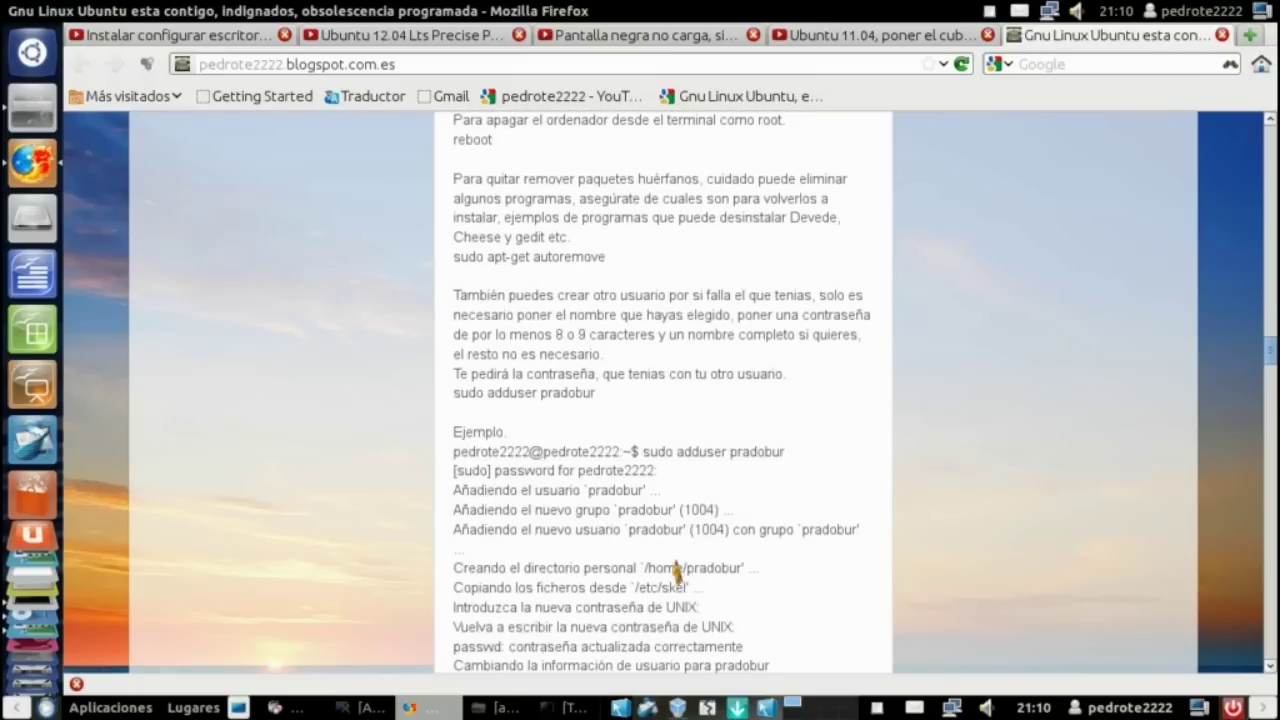
{"action": "scroll", "coordinate": [680, 575], "scroll_direction": "down", "scroll_amount": 15}
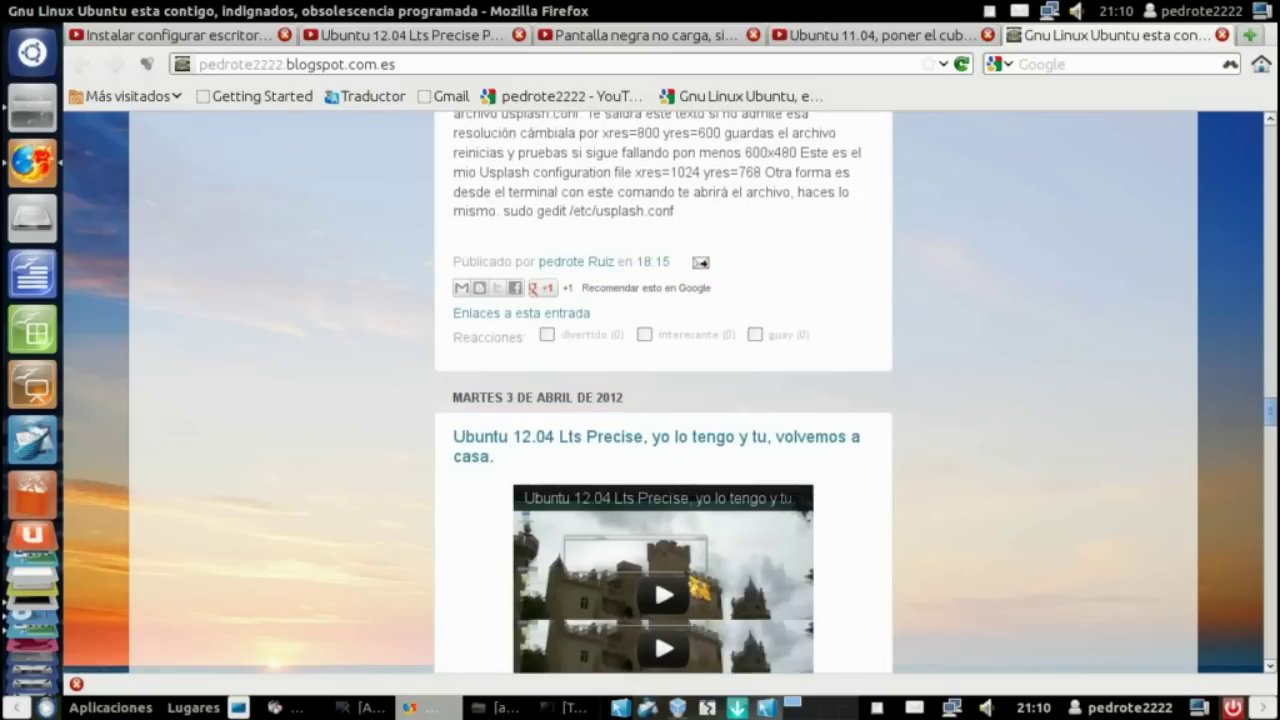
{"action": "scroll", "coordinate": [714, 575], "scroll_direction": "down", "scroll_amount": 3}
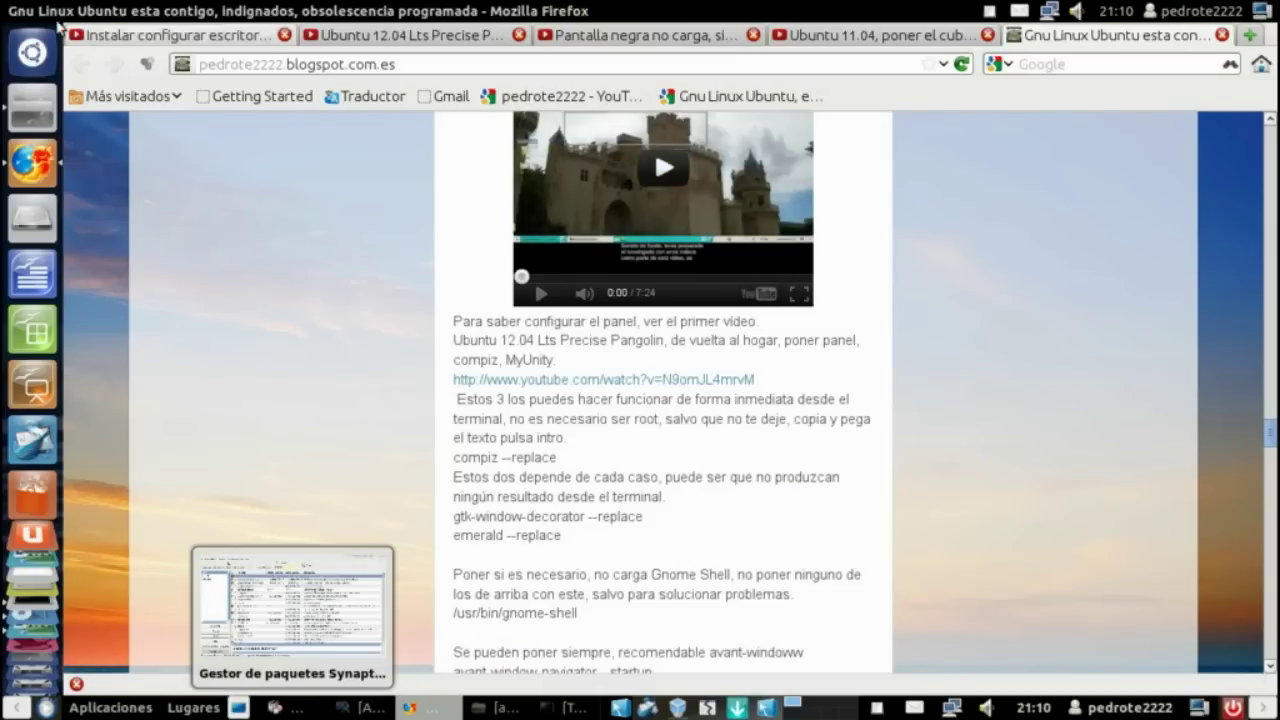
{"action": "left_click", "coordinate": [32, 12]}
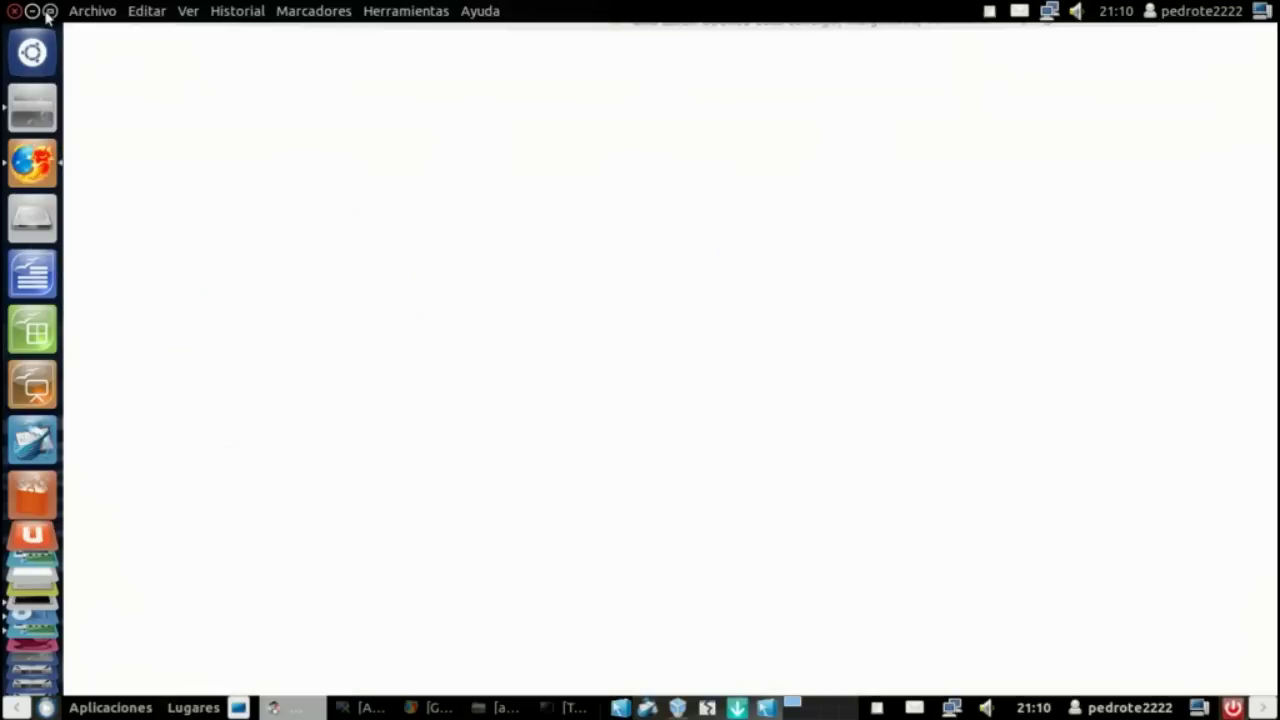
Switch to the file manager, go up to the /usr/share folder, and reopen its applications folder
{"action": "left_click", "coordinate": [507, 711]}
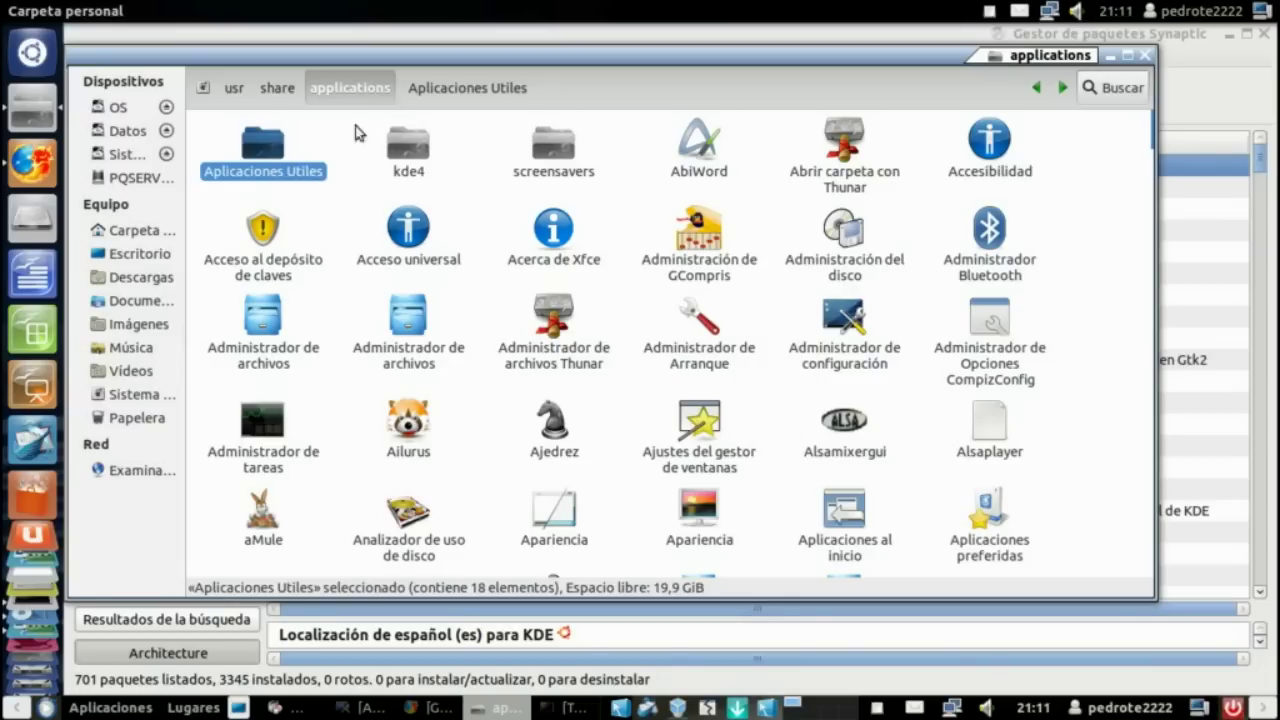
{"action": "left_click", "coordinate": [290, 90]}
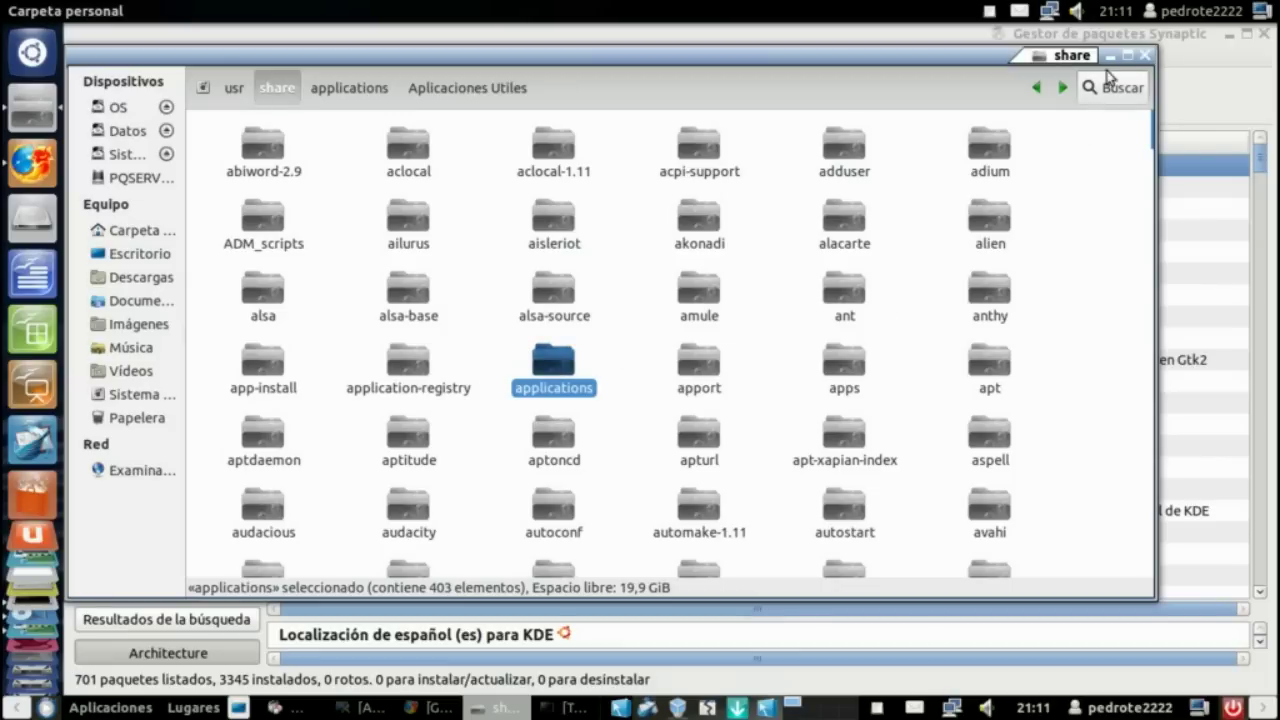
{"action": "double_click", "coordinate": [568, 372]}
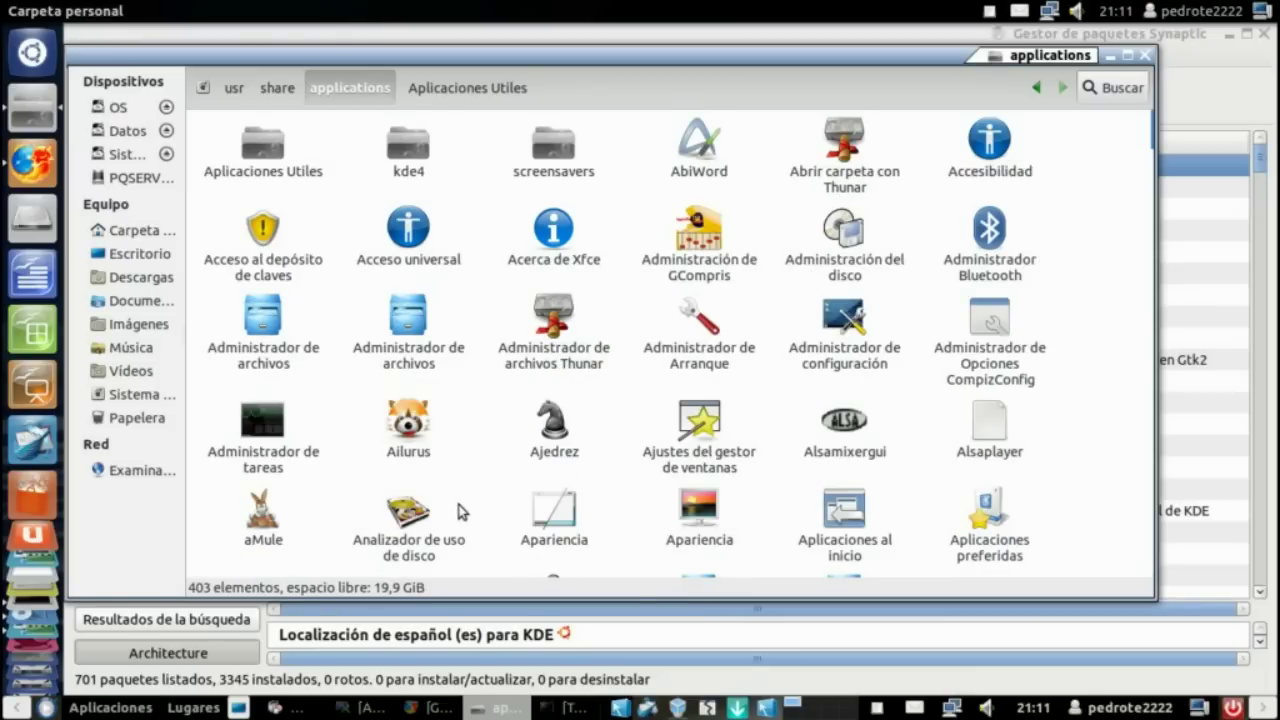
Open the Aplicaciones Utiles folder and view the Escritorio options in the Advanced Settings window before minimizing it
{"action": "double_click", "coordinate": [250, 150]}
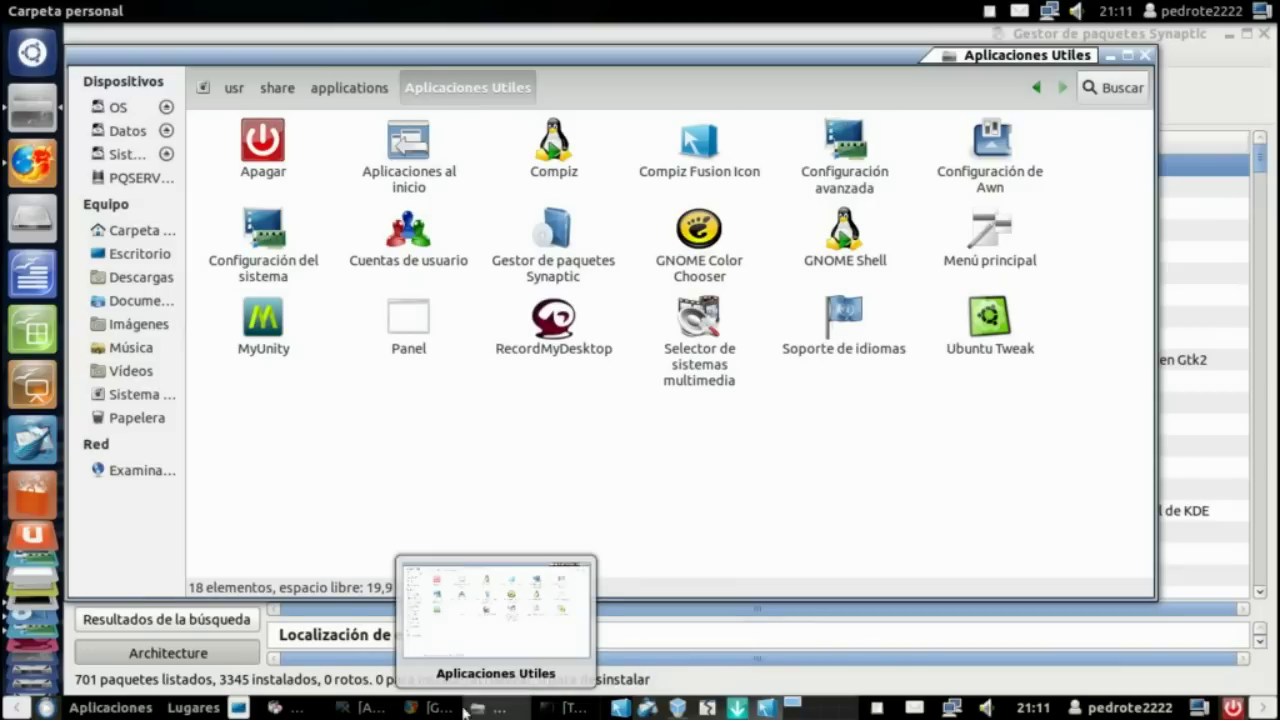
{"action": "left_click", "coordinate": [363, 712]}
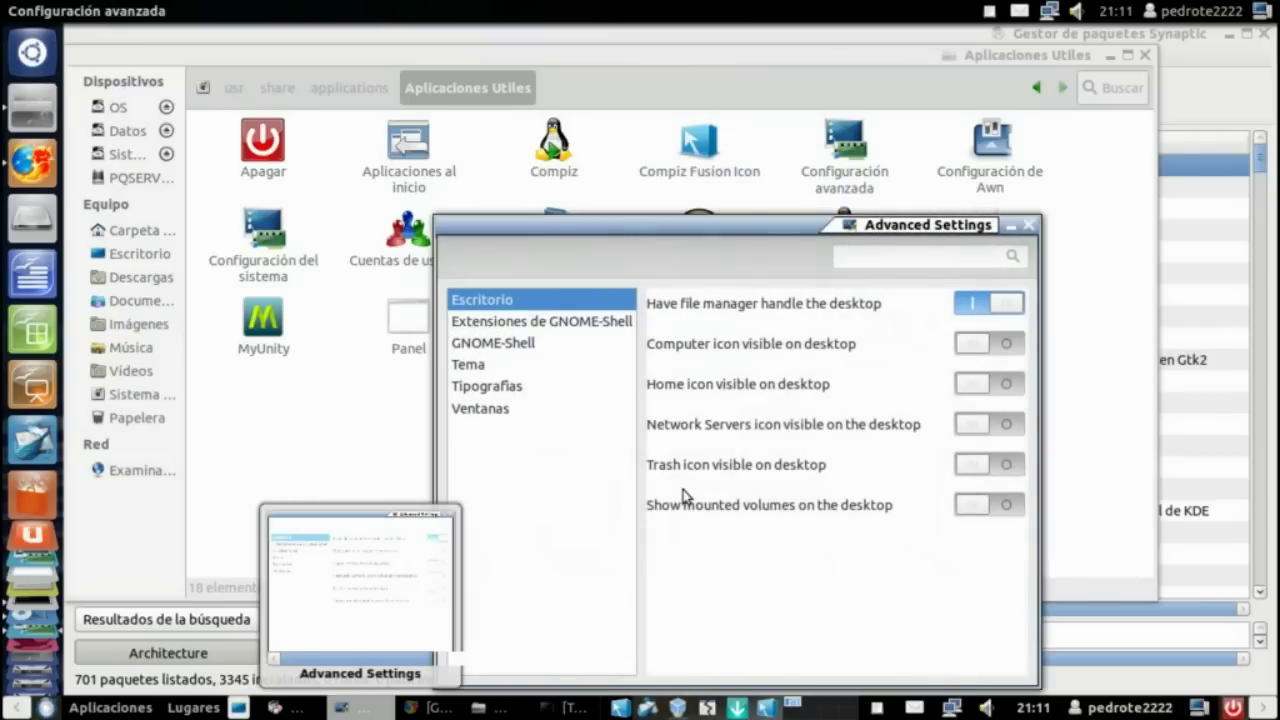
{"action": "left_click_drag", "start_coordinate": [729, 240], "coordinate": [743, 150]}
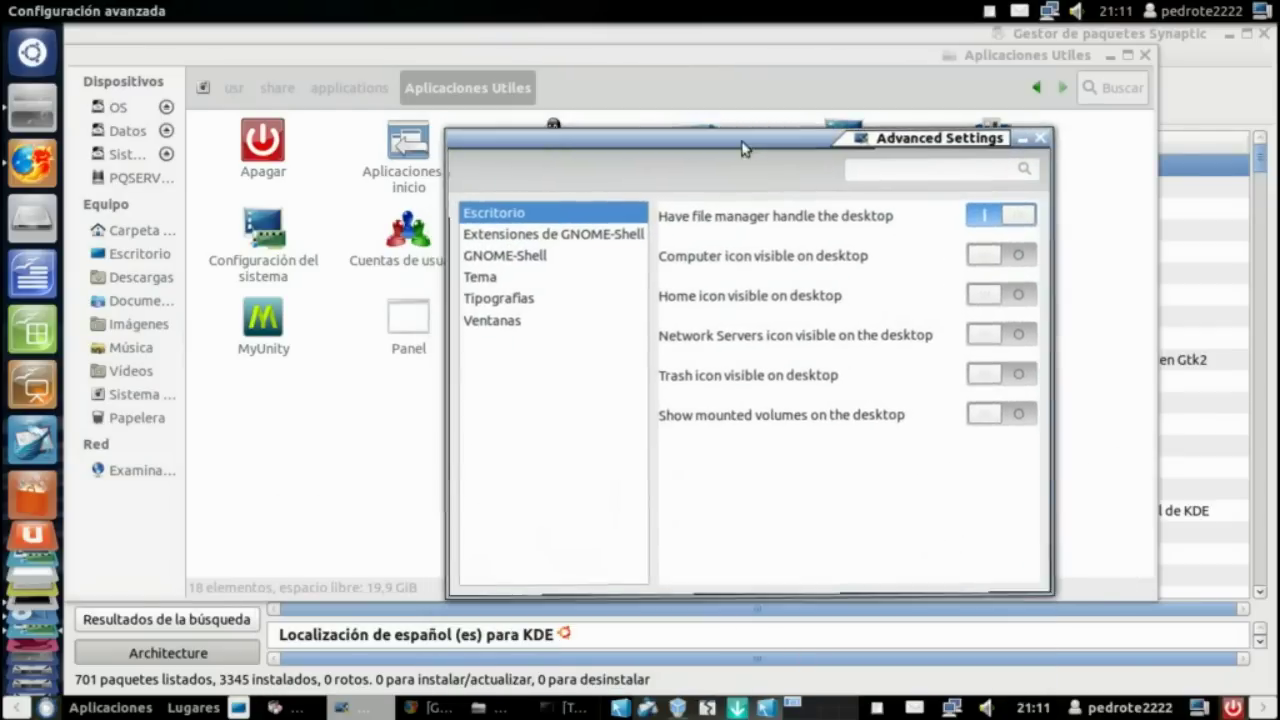
{"action": "left_click_drag", "start_coordinate": [1013, 218], "coordinate": [1034, 218]}
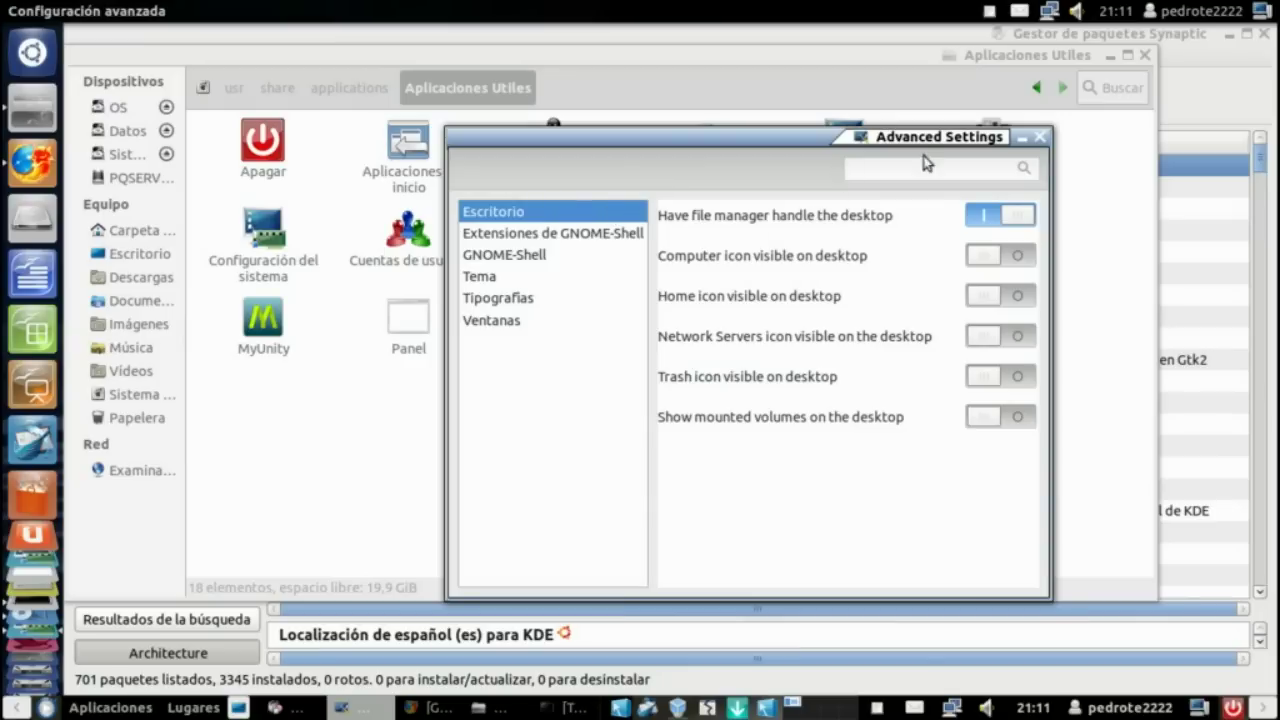
{"action": "left_click", "coordinate": [1021, 139]}
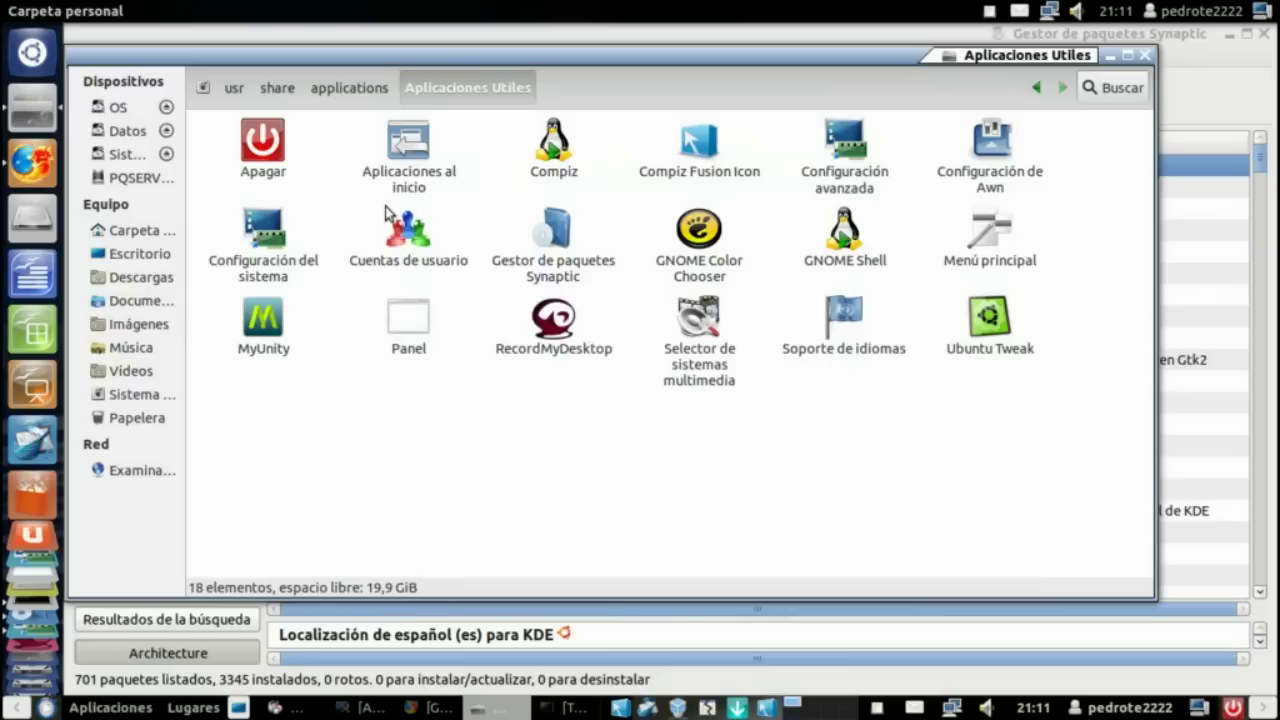
Open Aplicaciones al inicio from the folder and view the name and command of the compiz startup entry without changing it
{"action": "left_click", "coordinate": [408, 148]}
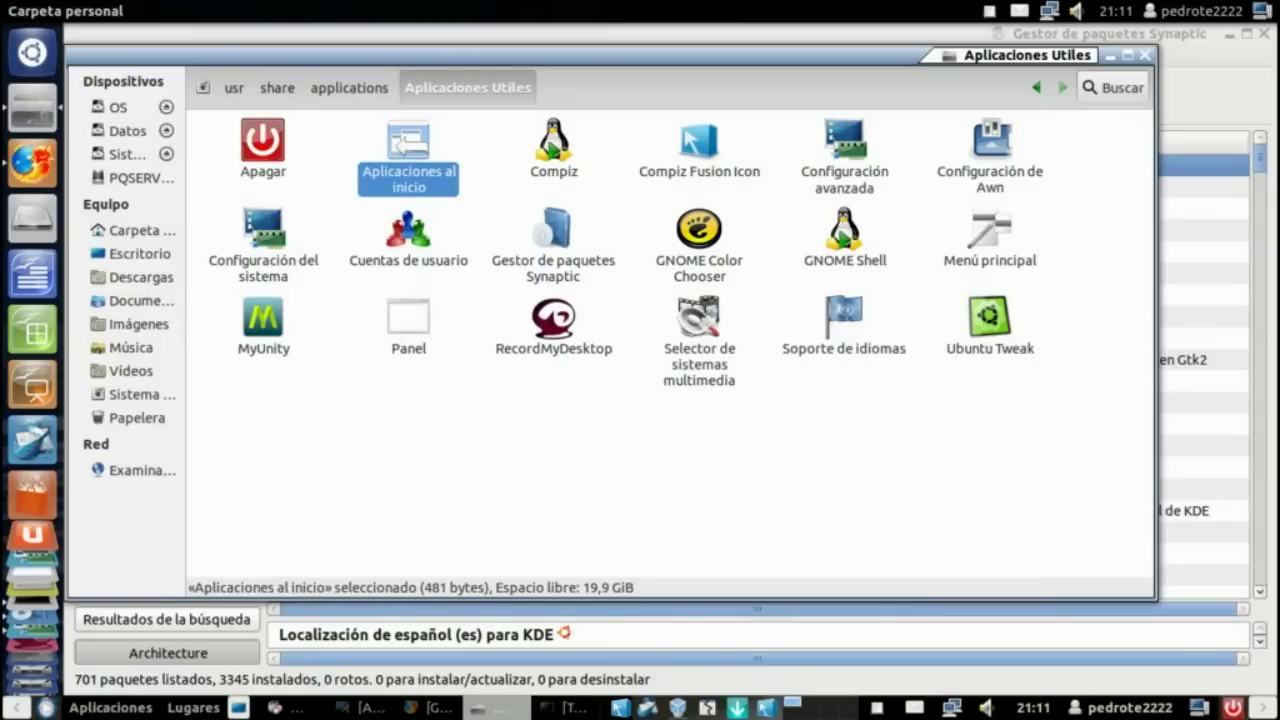
{"action": "scroll", "coordinate": [569, 411], "scroll_direction": "down", "scroll_amount": 4}
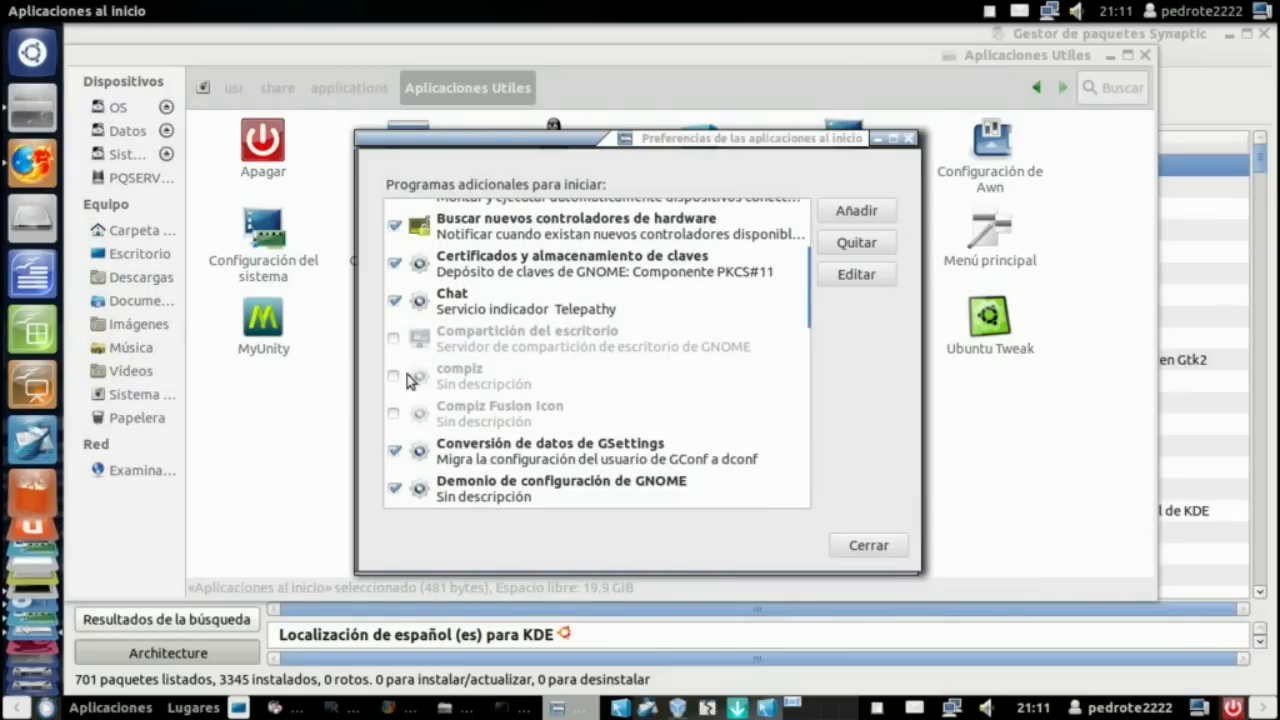
{"action": "left_click", "coordinate": [450, 378]}
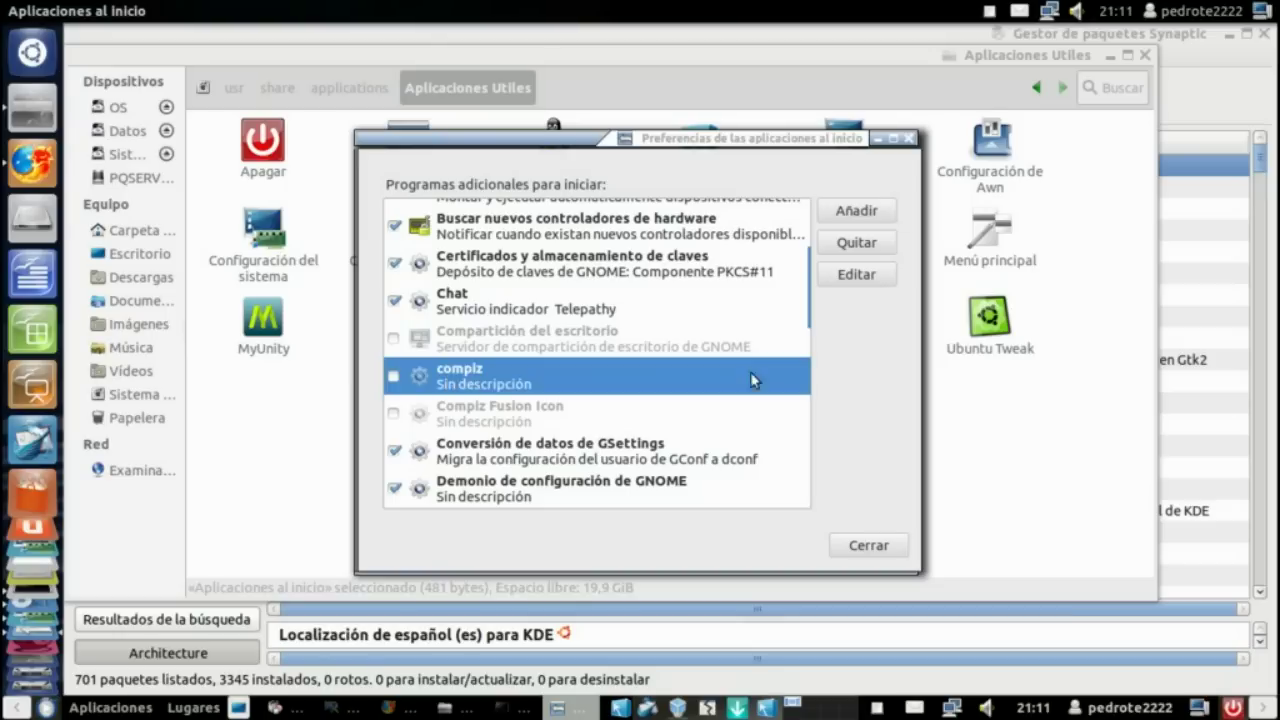
{"action": "left_click", "coordinate": [857, 275]}
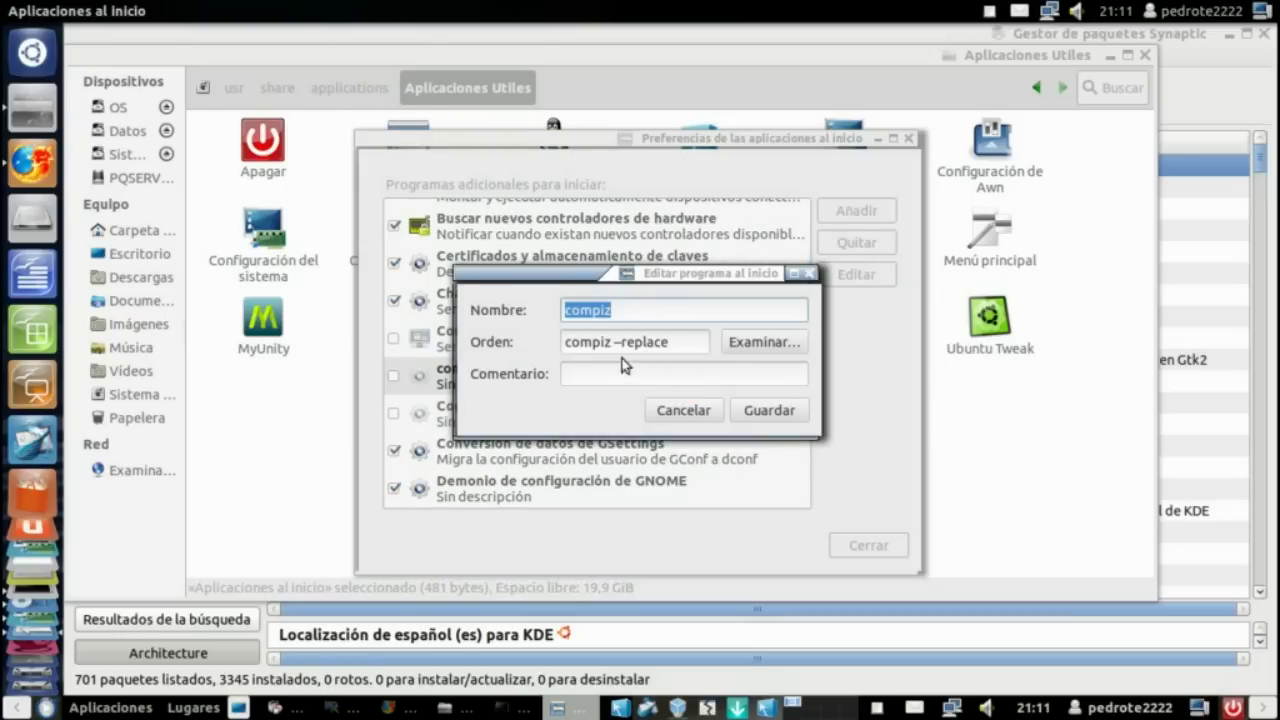
{"action": "left_click", "coordinate": [690, 410]}
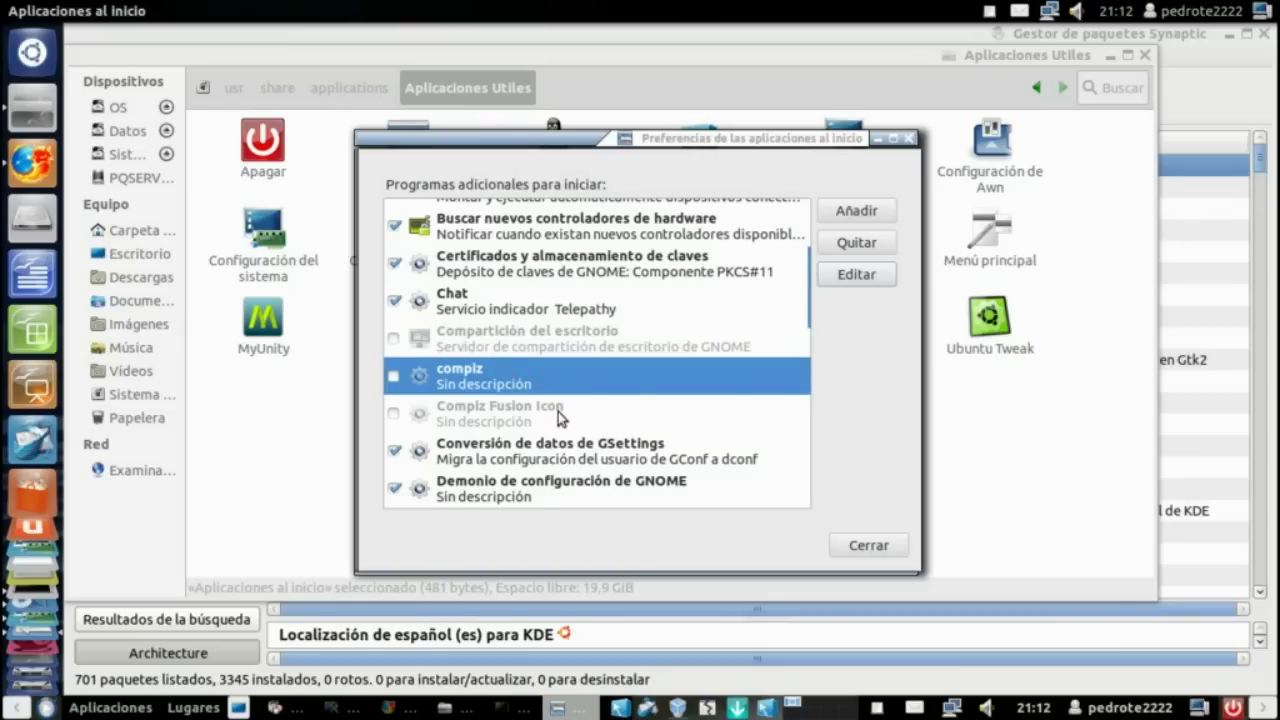
View the commands of the Compiz Fusion Icon and gnome-panel startup entries, leaving both entries unedited
{"action": "scroll", "coordinate": [555, 415], "scroll_direction": "down", "scroll_amount": 1}
{"action": "left_click", "coordinate": [520, 375]}
{"action": "left_click", "coordinate": [859, 278]}
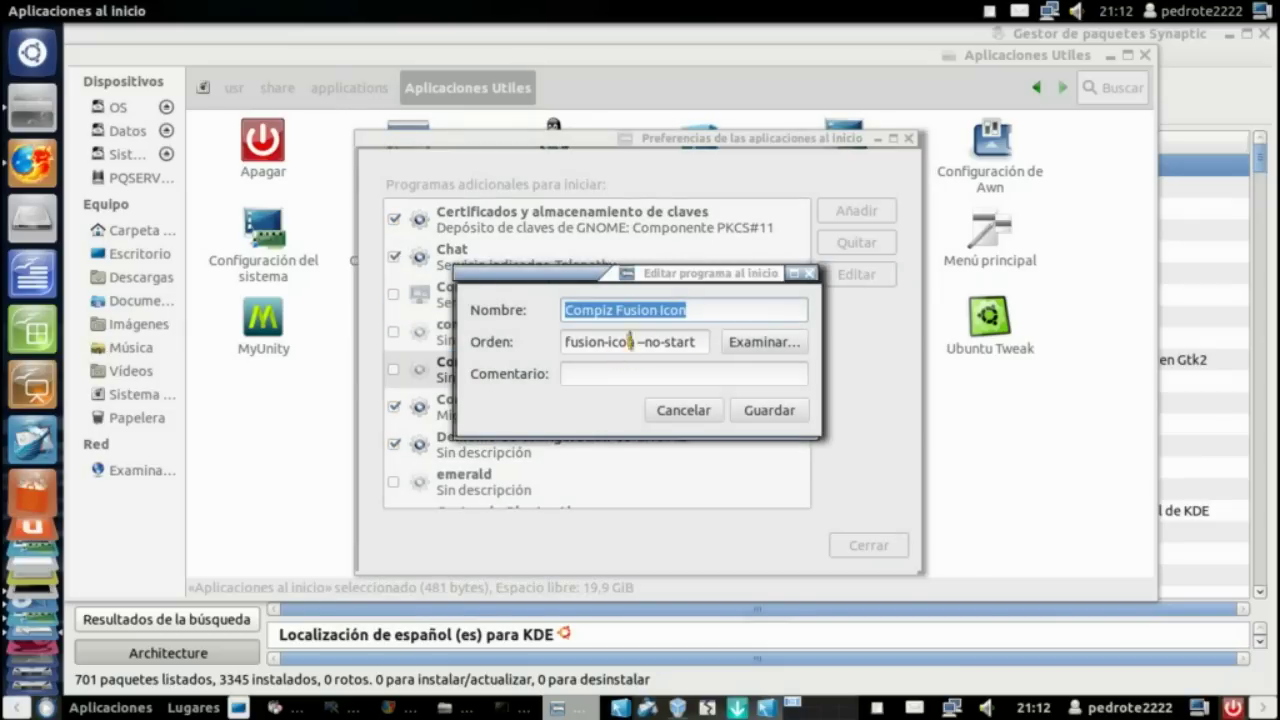
{"action": "left_click", "coordinate": [694, 415]}
{"action": "scroll", "coordinate": [700, 425], "scroll_direction": "down", "scroll_amount": 3}
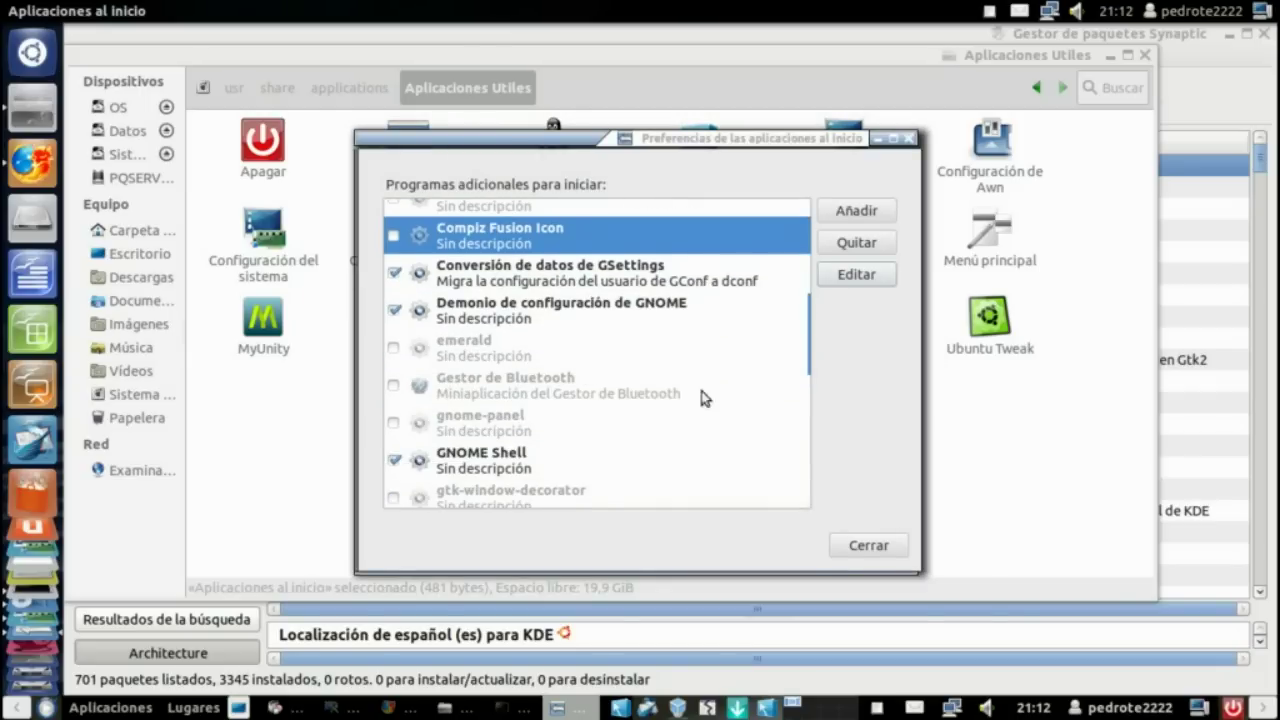
{"action": "left_click", "coordinate": [482, 432]}
{"action": "left_click", "coordinate": [860, 276]}
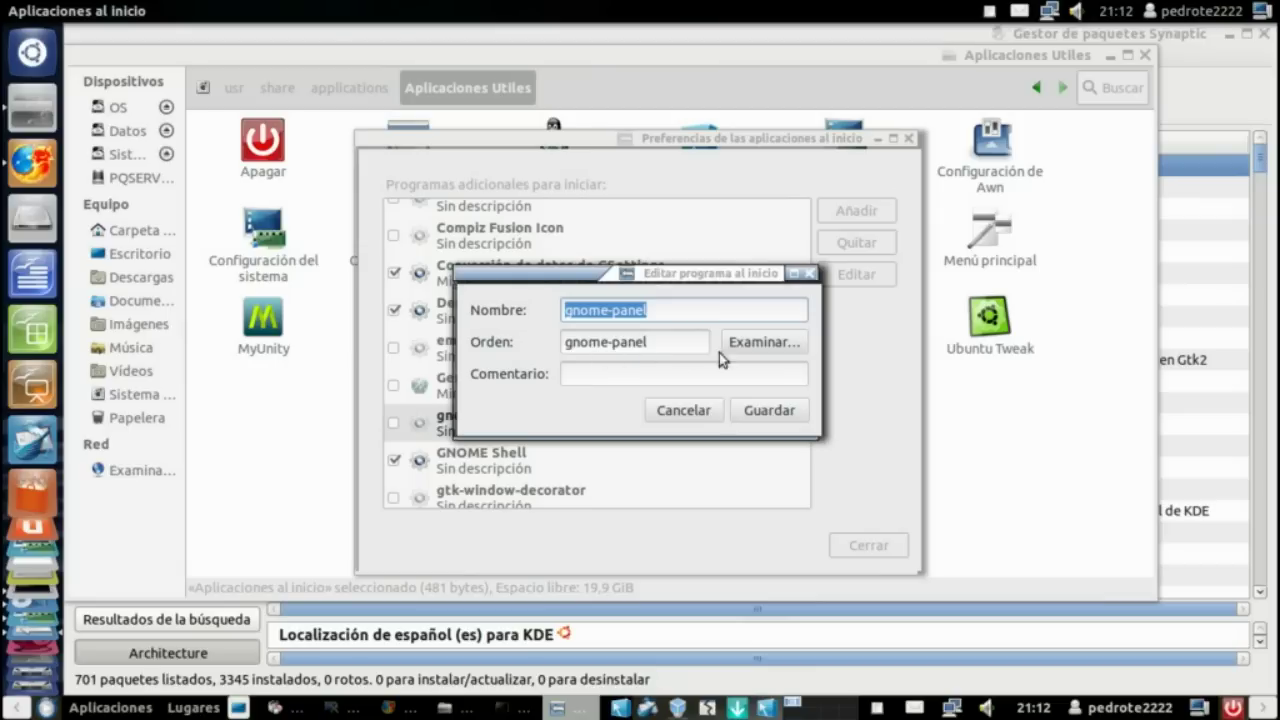
{"action": "left_click", "coordinate": [694, 409]}
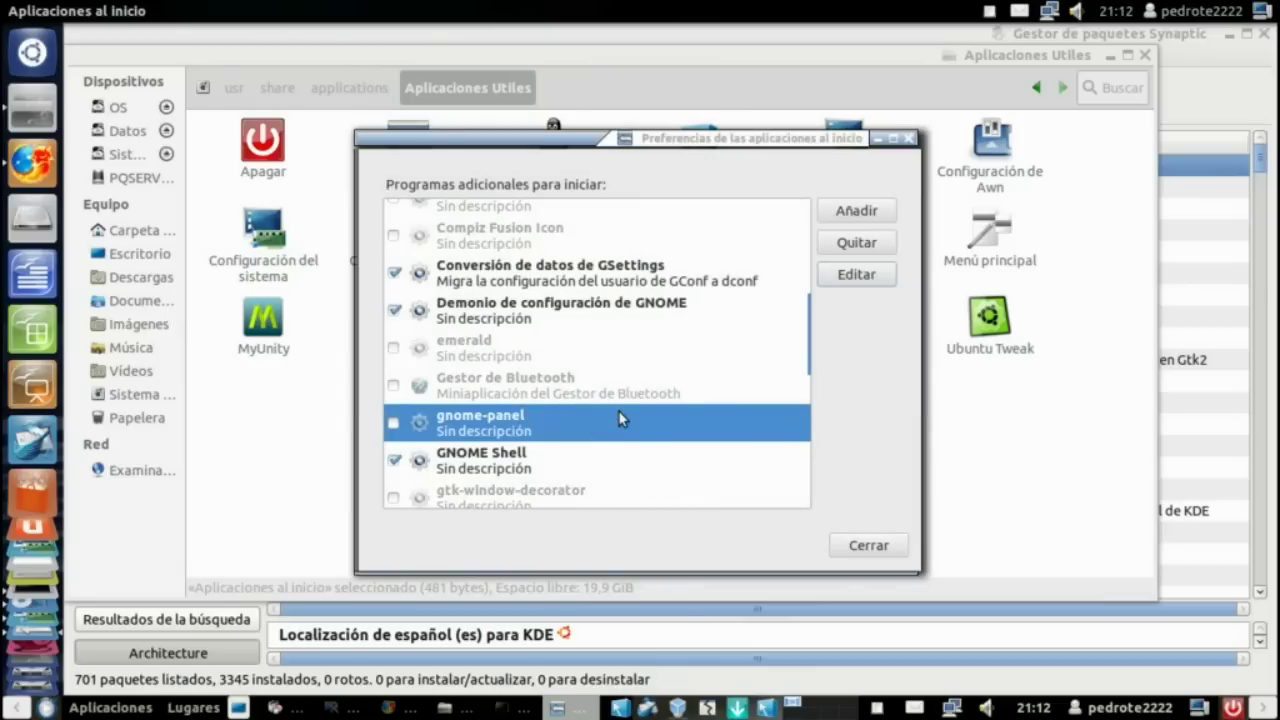
Find the GNOME Shell entry in the startup programs and view its command without saving any edit
{"action": "scroll", "coordinate": [618, 418], "scroll_direction": "up", "scroll_amount": 1}
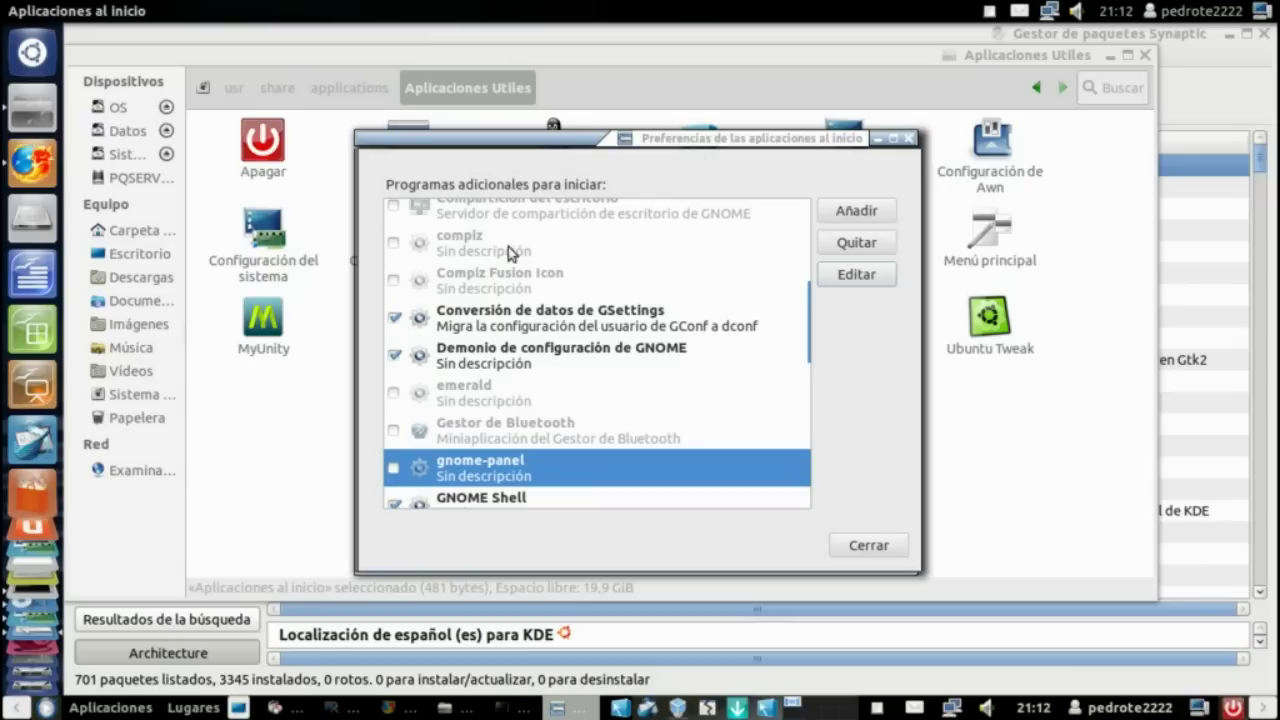
{"action": "scroll", "coordinate": [614, 415], "scroll_direction": "down", "scroll_amount": 2}
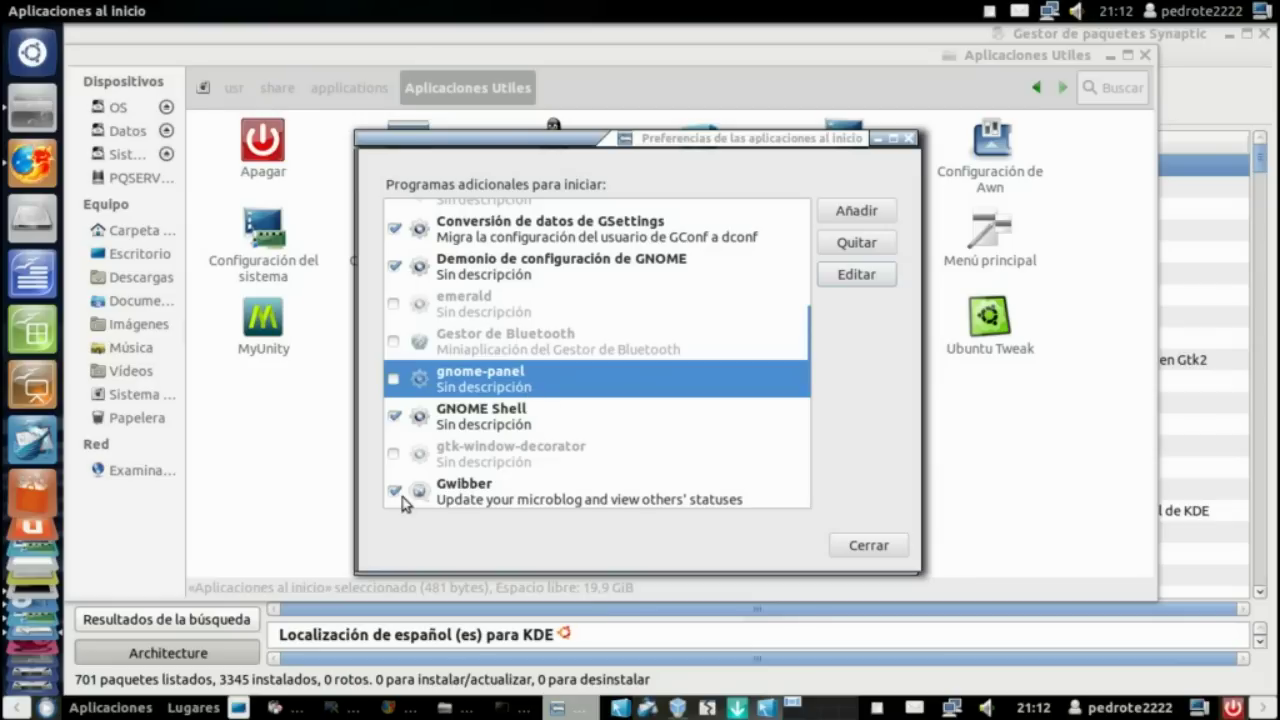
{"action": "left_click", "coordinate": [478, 418]}
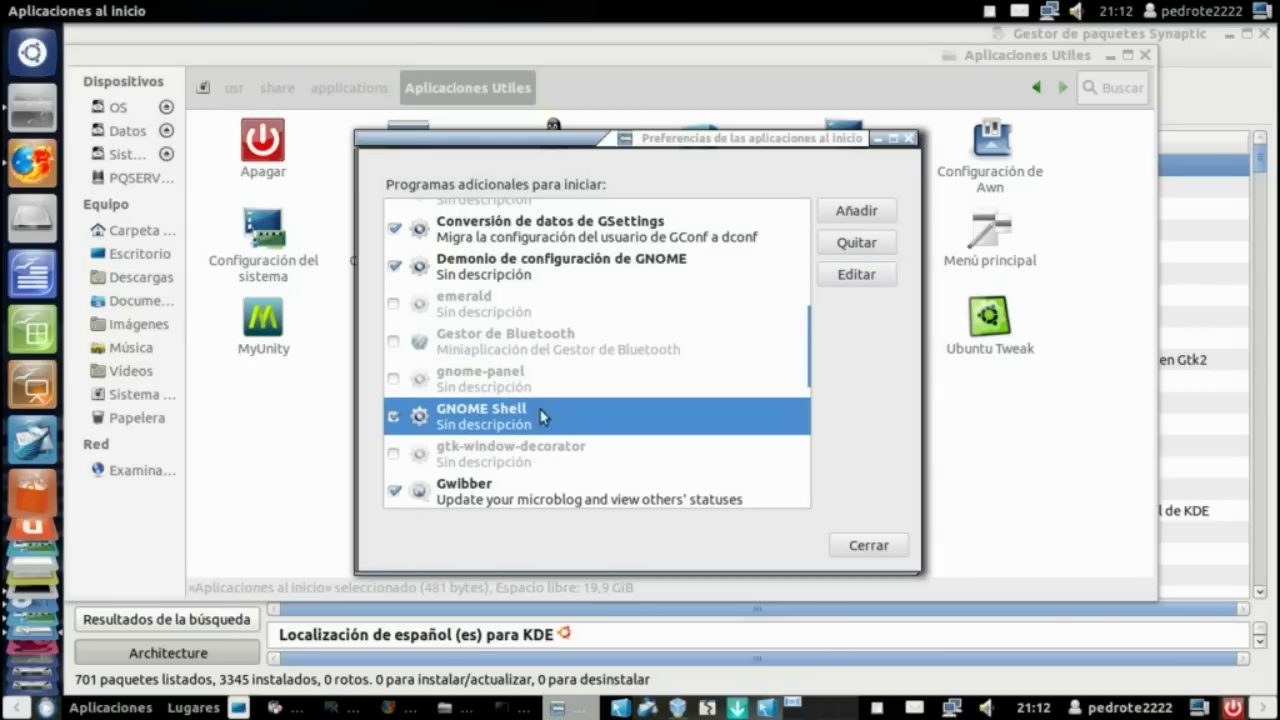
{"action": "left_click", "coordinate": [869, 275]}
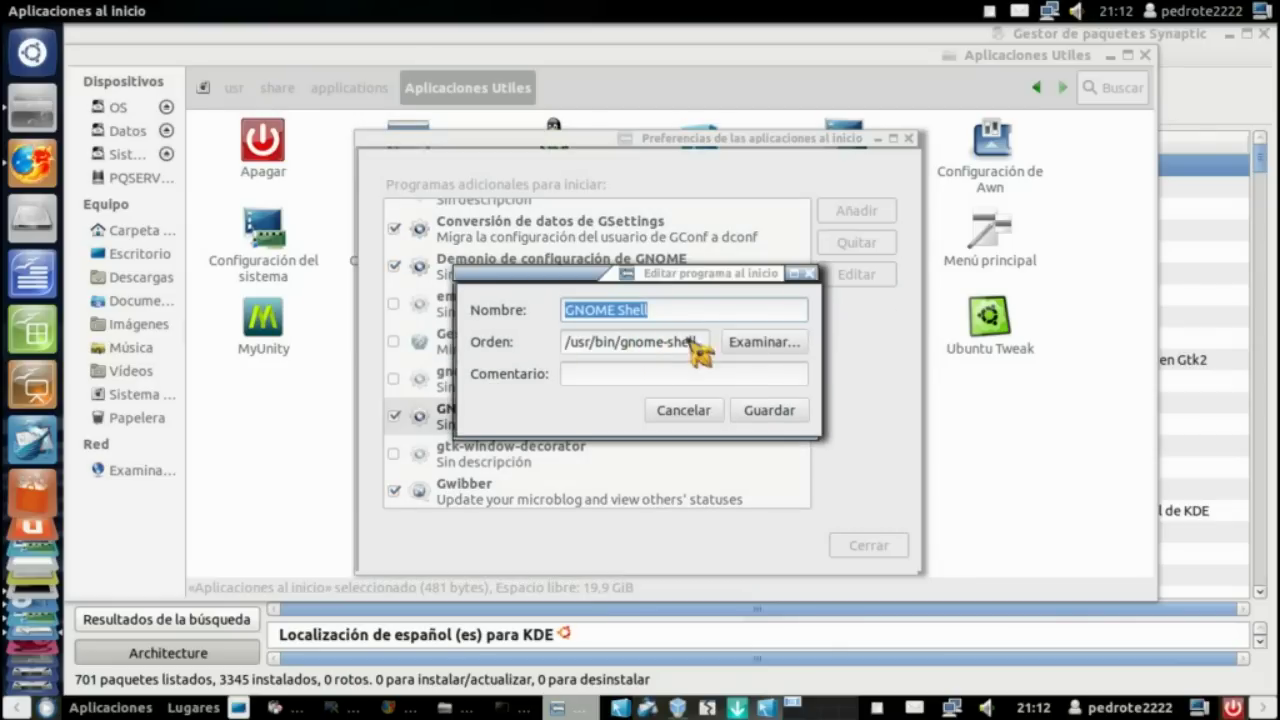
{"action": "left_click", "coordinate": [688, 408]}
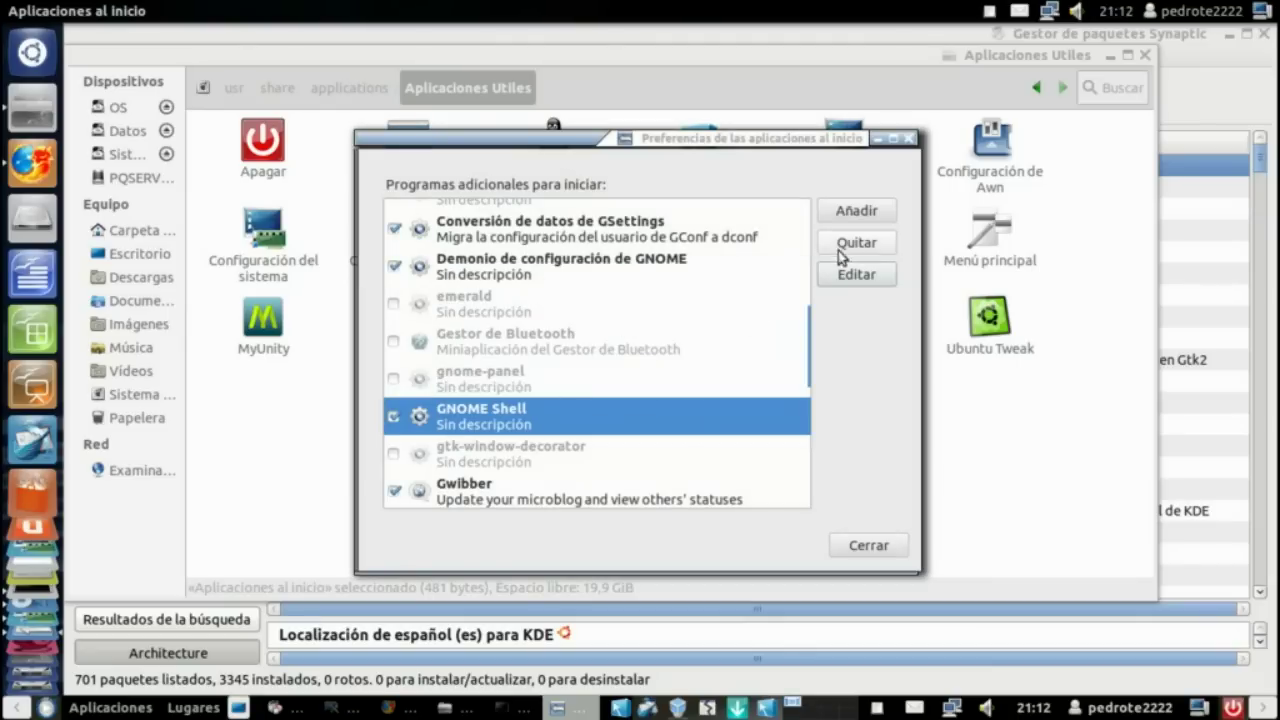
View the blank form for adding a startup program, cancel it, and close the startup applications preferences
{"action": "left_click", "coordinate": [864, 218]}
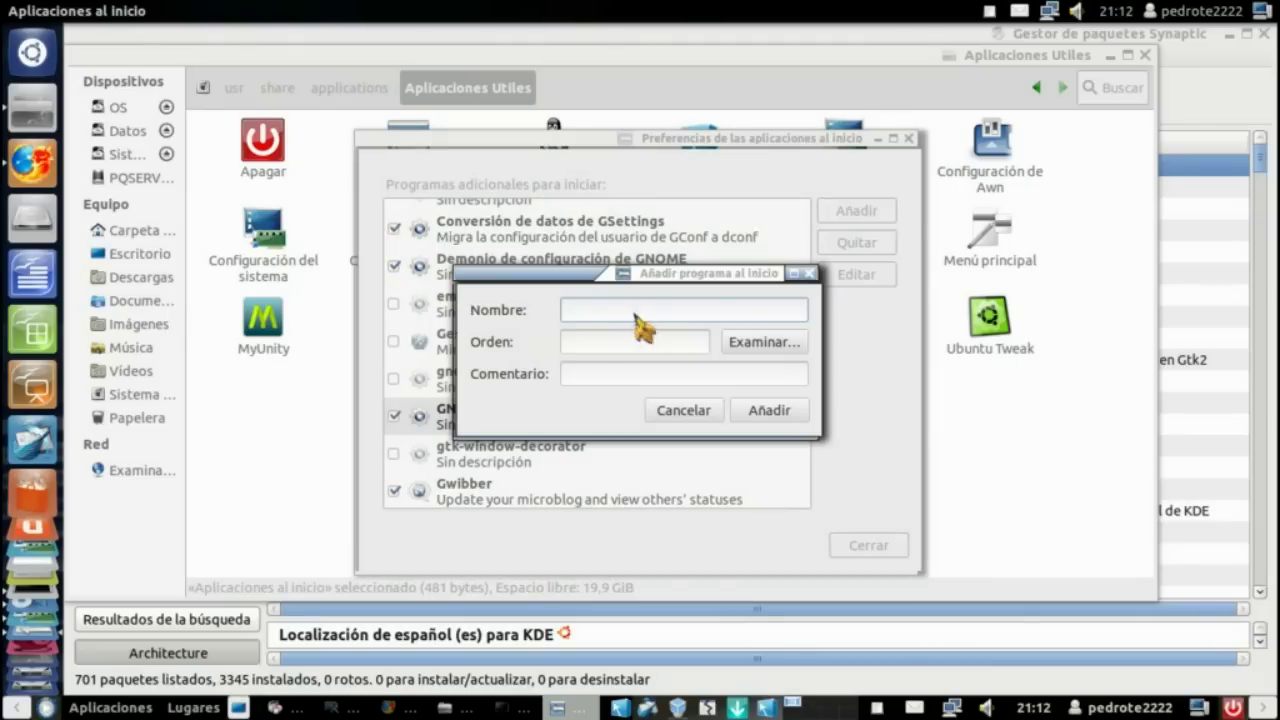
{"action": "left_click", "coordinate": [648, 410]}
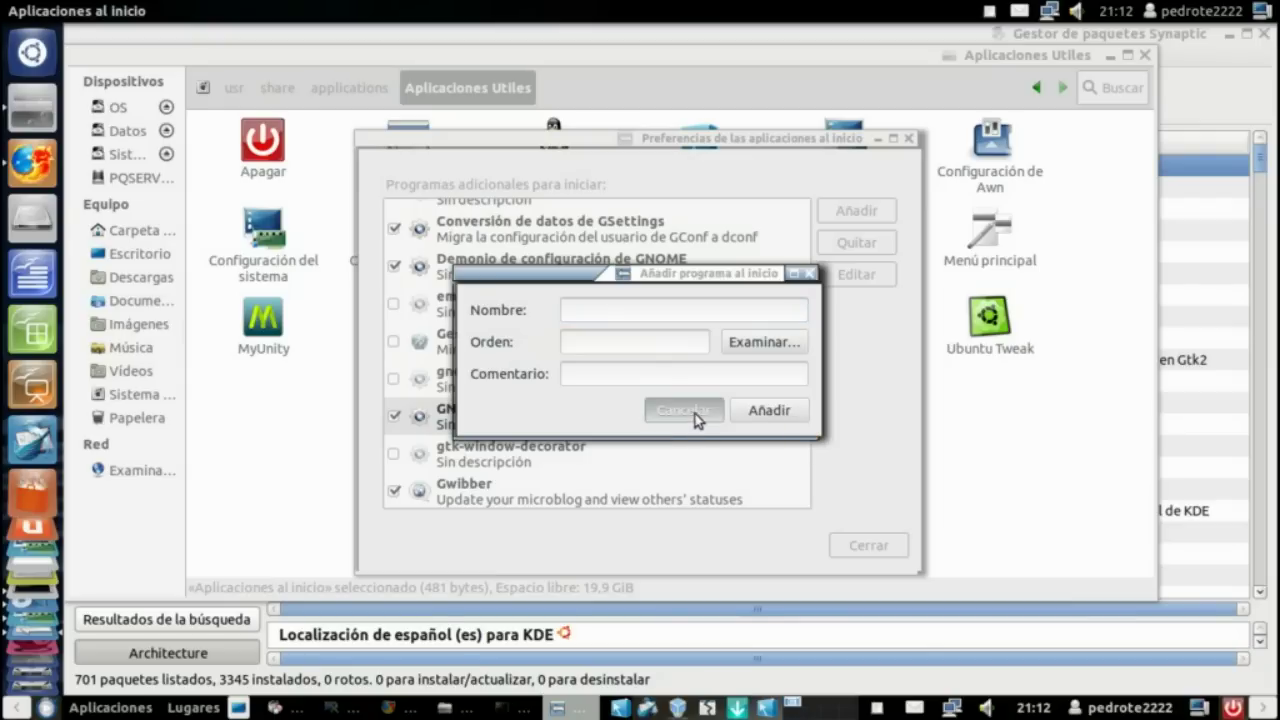
{"action": "left_click", "coordinate": [862, 546]}
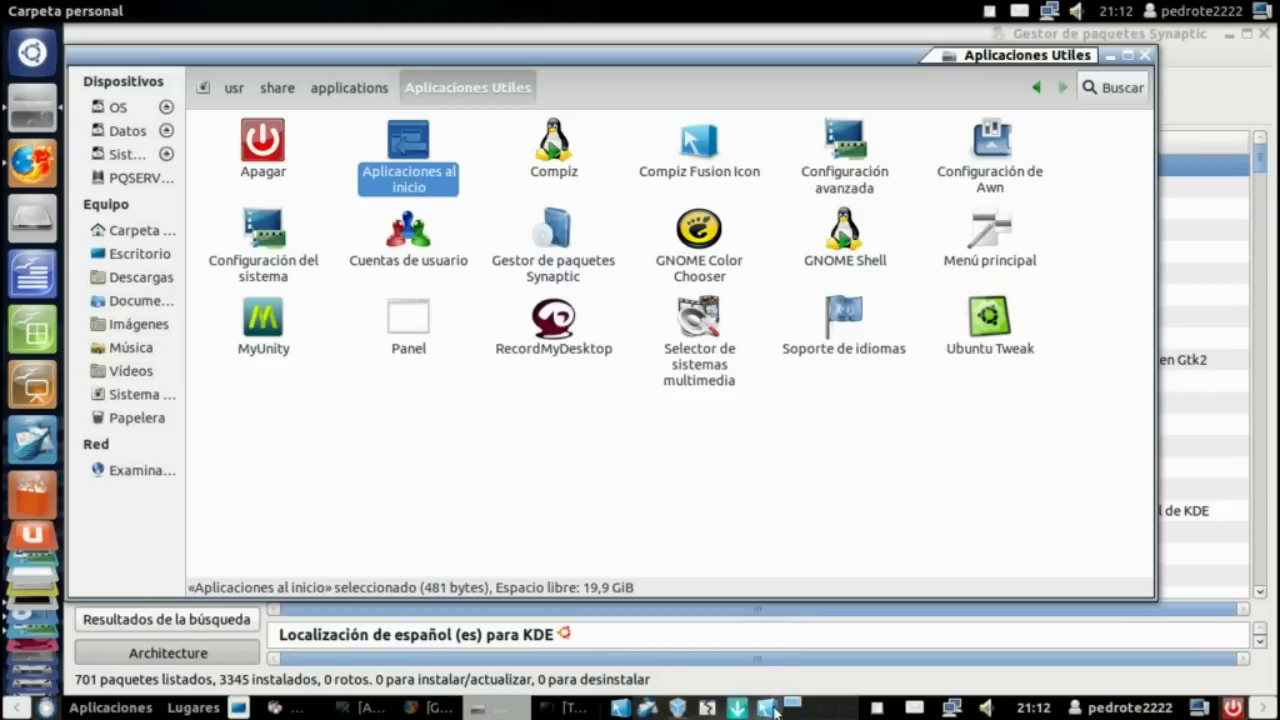
Select Metacity as the window manager through Compiz Fusion Icon and reload the window manager
{"action": "right_click", "coordinate": [620, 708]}
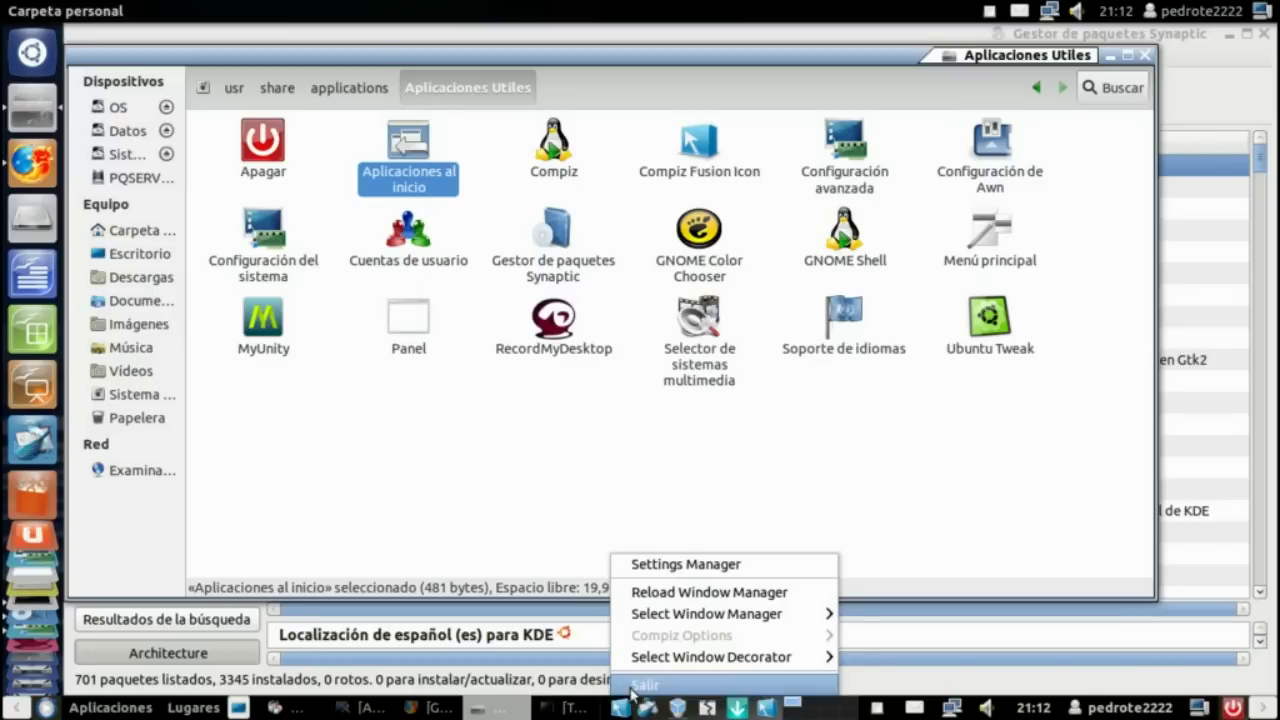
{"action": "mouse_move", "coordinate": [698, 616]}
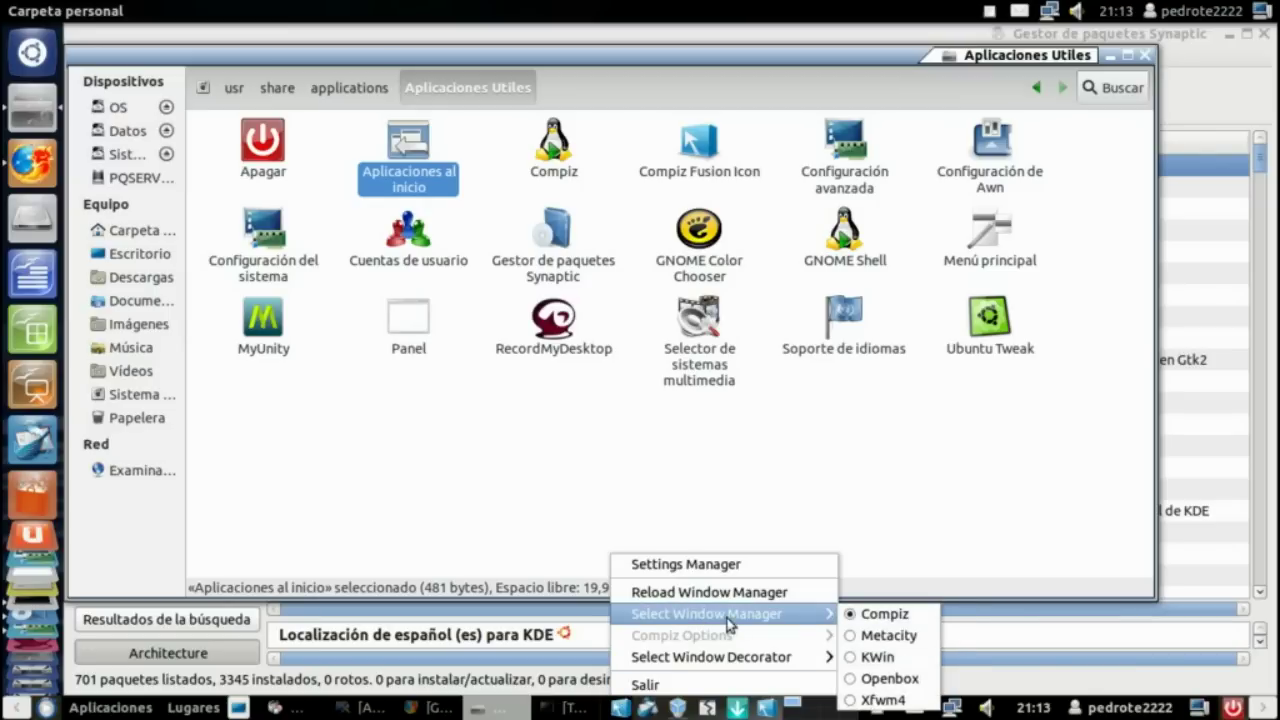
{"action": "left_click", "coordinate": [907, 638]}
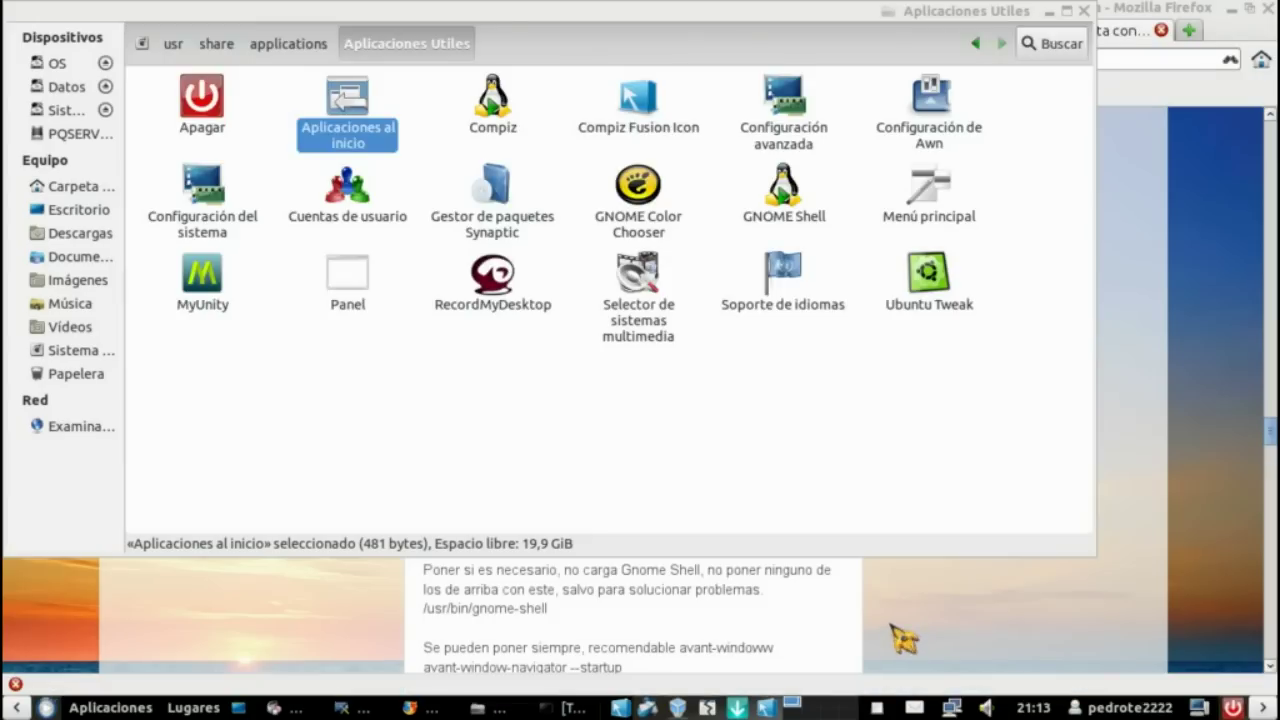
{"action": "right_click", "coordinate": [621, 708]}
{"action": "left_click", "coordinate": [674, 591]}
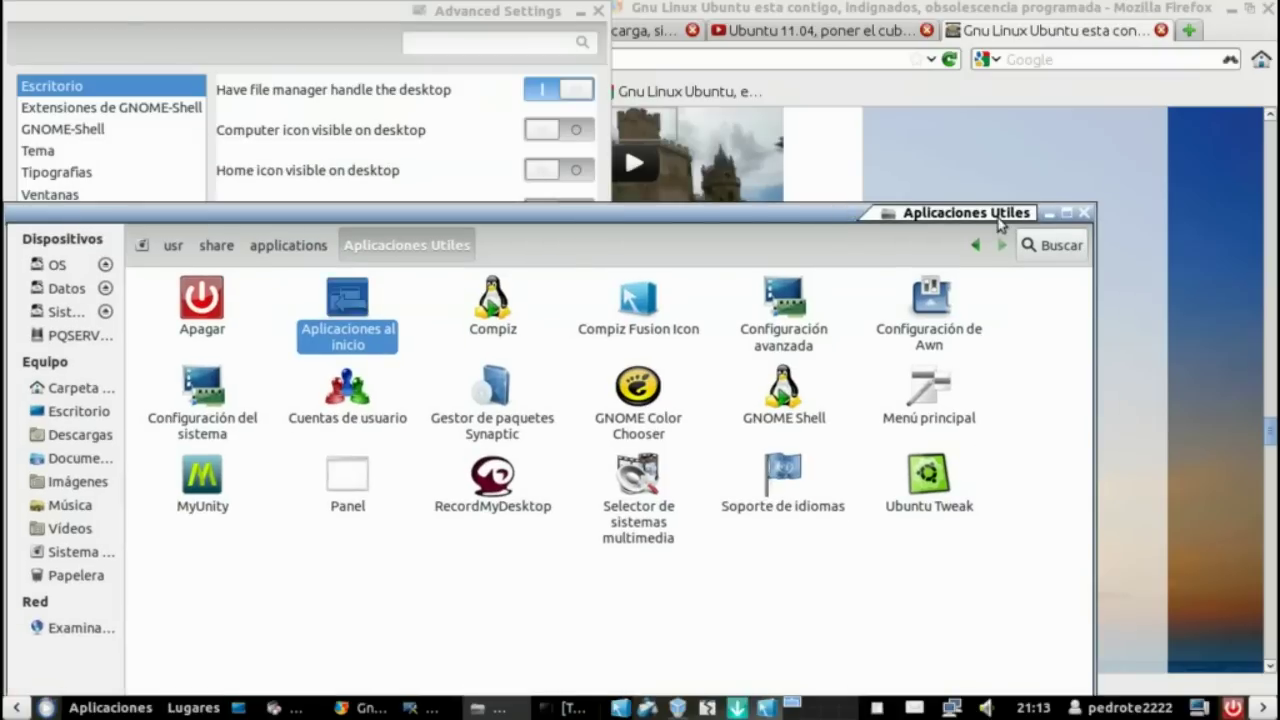
Minimize the open windows, including Aplicaciones Utiles, Advanced Settings and Synaptic, to clear the desktop, and stop the screen recording
{"action": "left_click", "coordinate": [1048, 210]}
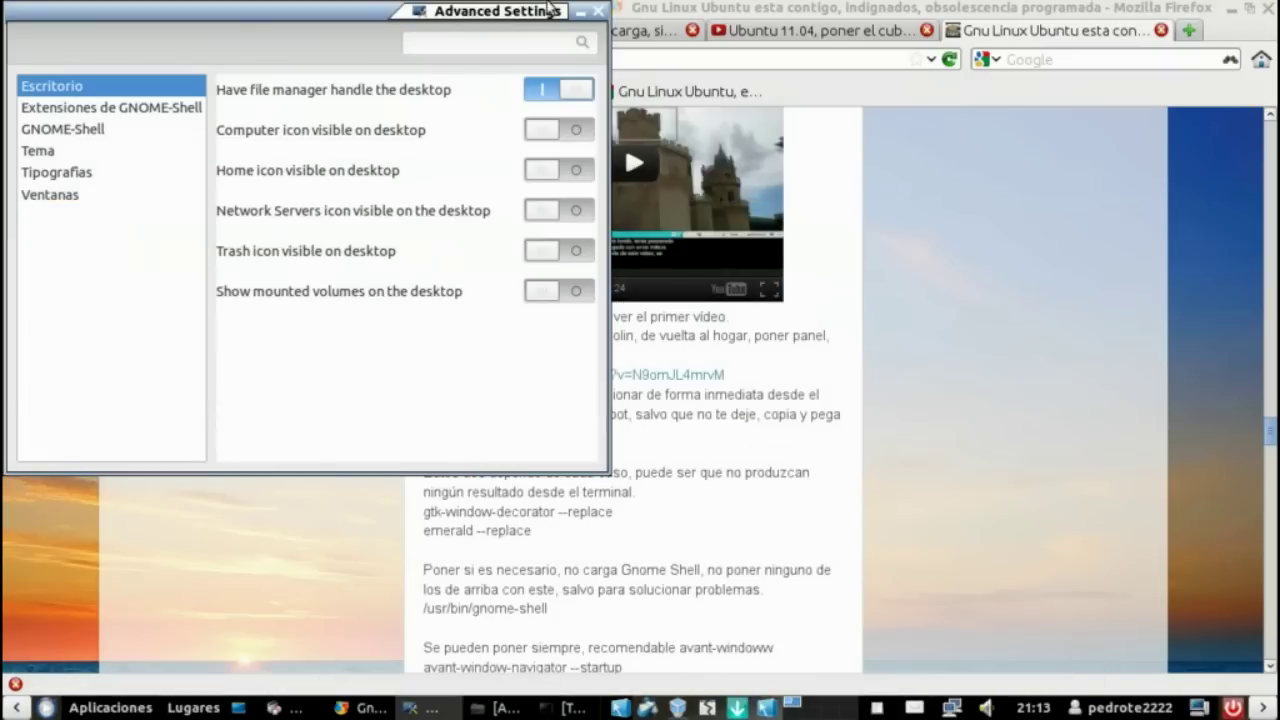
{"action": "left_click", "coordinate": [586, 20]}
{"action": "left_click_drag", "start_coordinate": [540, 10], "coordinate": [510, 271]}
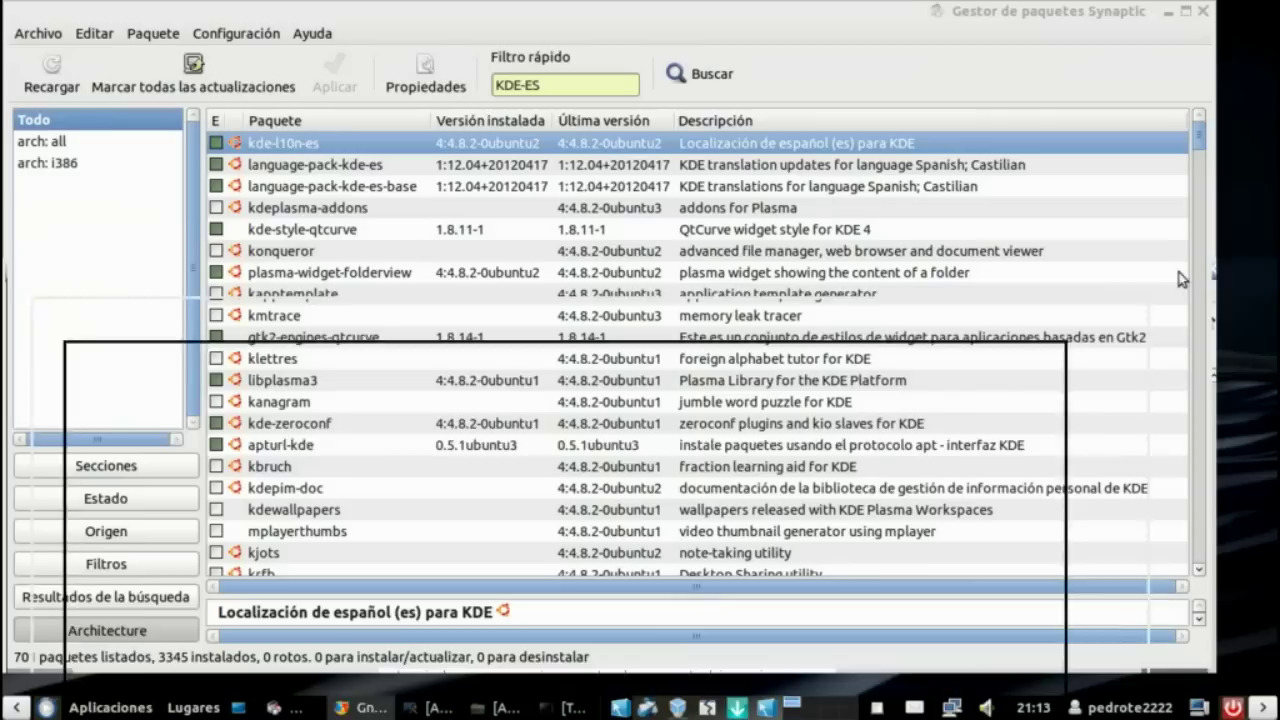
{"action": "left_click", "coordinate": [1178, 269]}
{"action": "left_click", "coordinate": [1167, 11]}
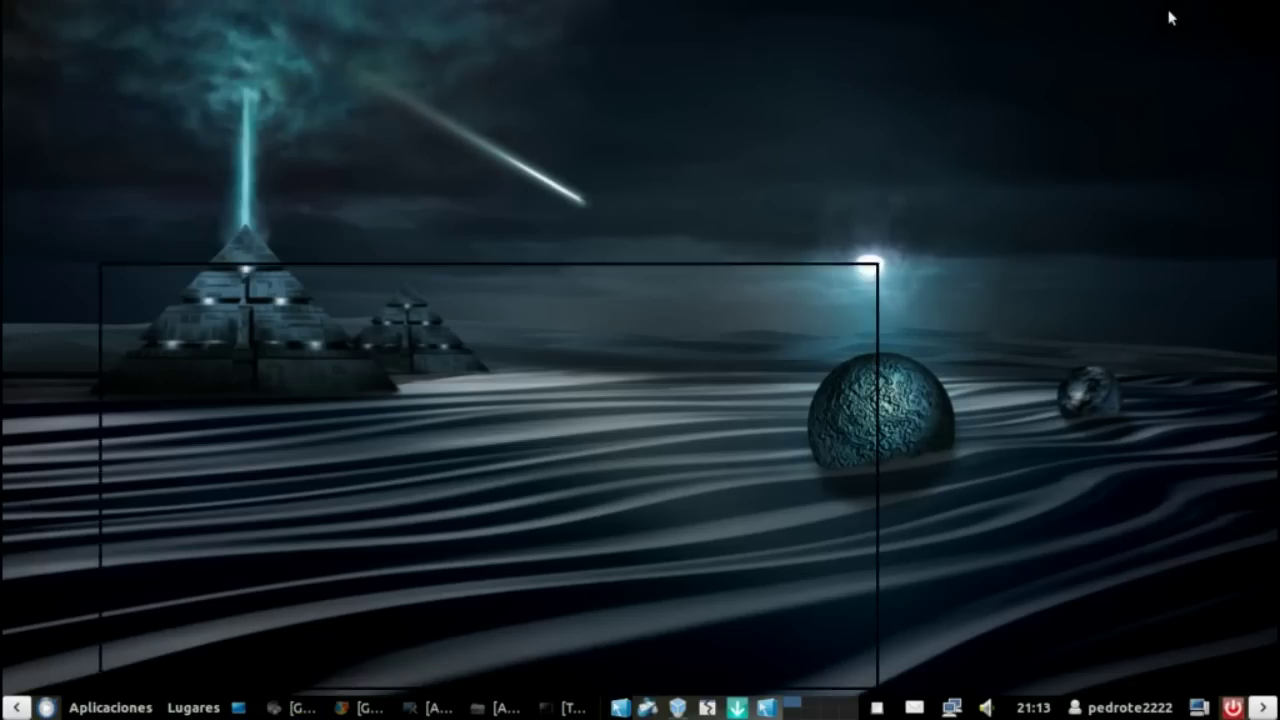
{"action": "left_click", "coordinate": [880, 711]}
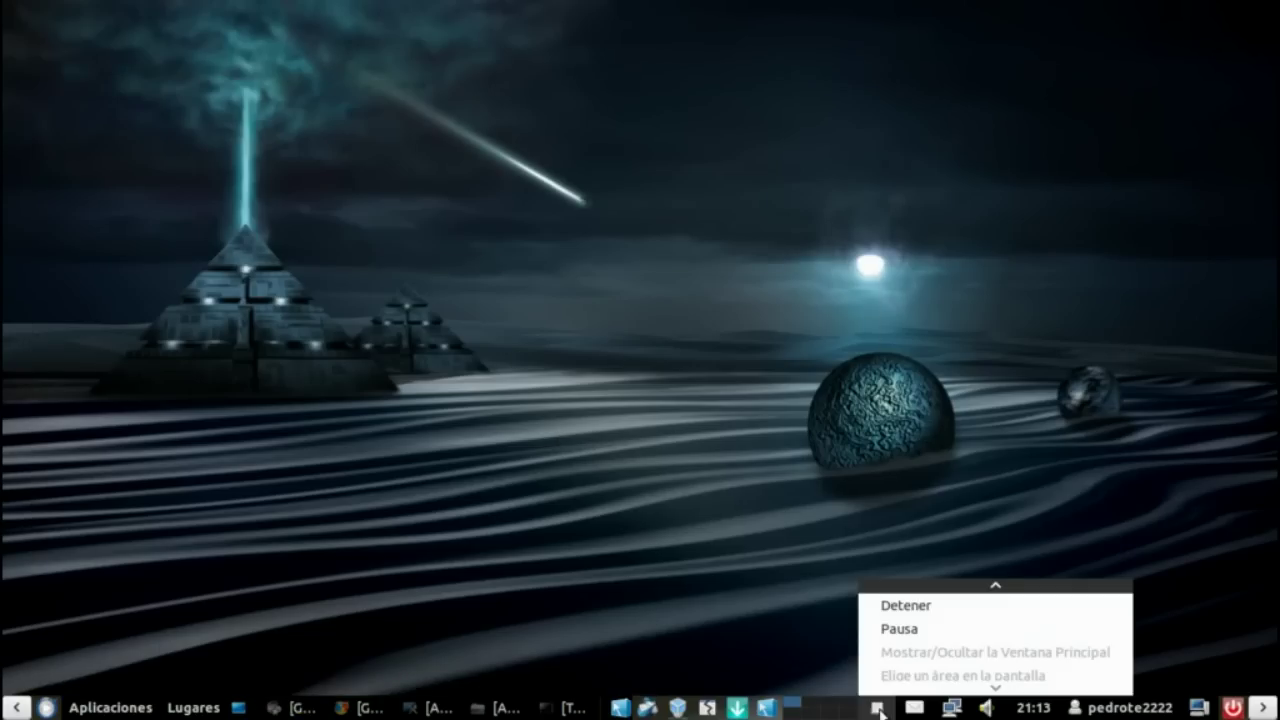
{"action": "left_click", "coordinate": [905, 606]}
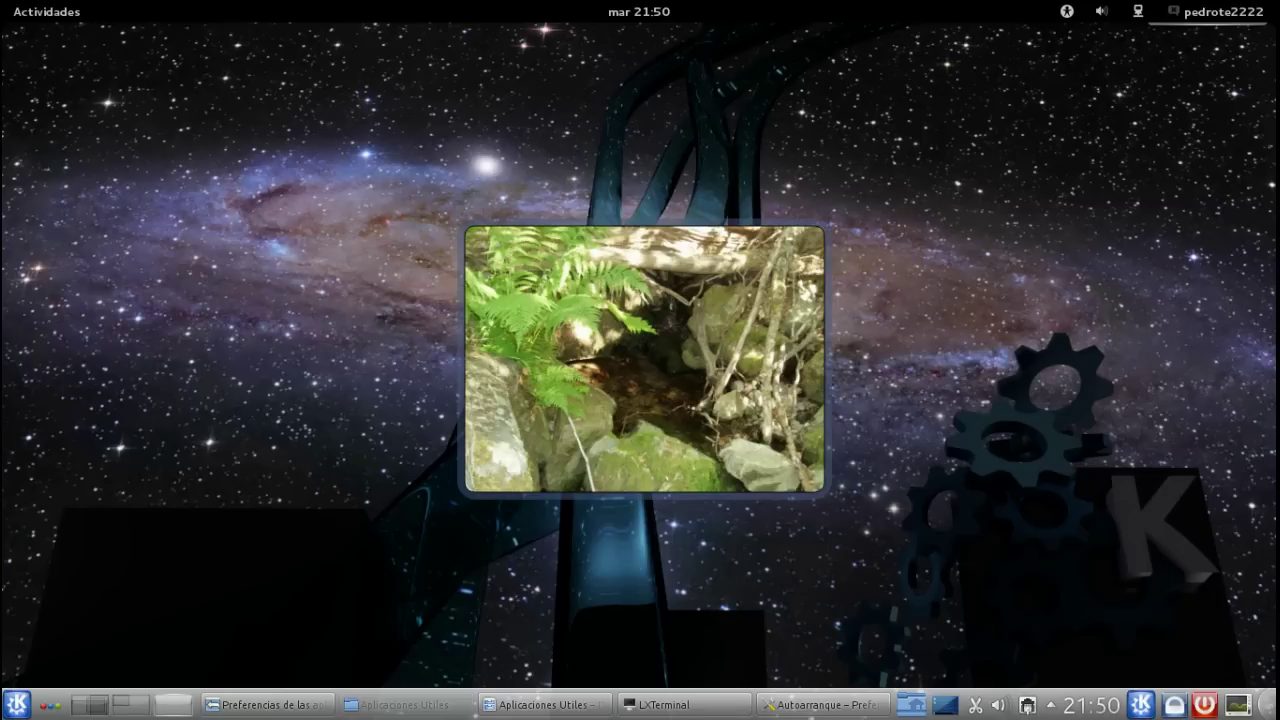
Show the GNOME Shell Activities overview and return to the KDE desktop, twice
{"action": "left_click", "coordinate": [47, 14]}
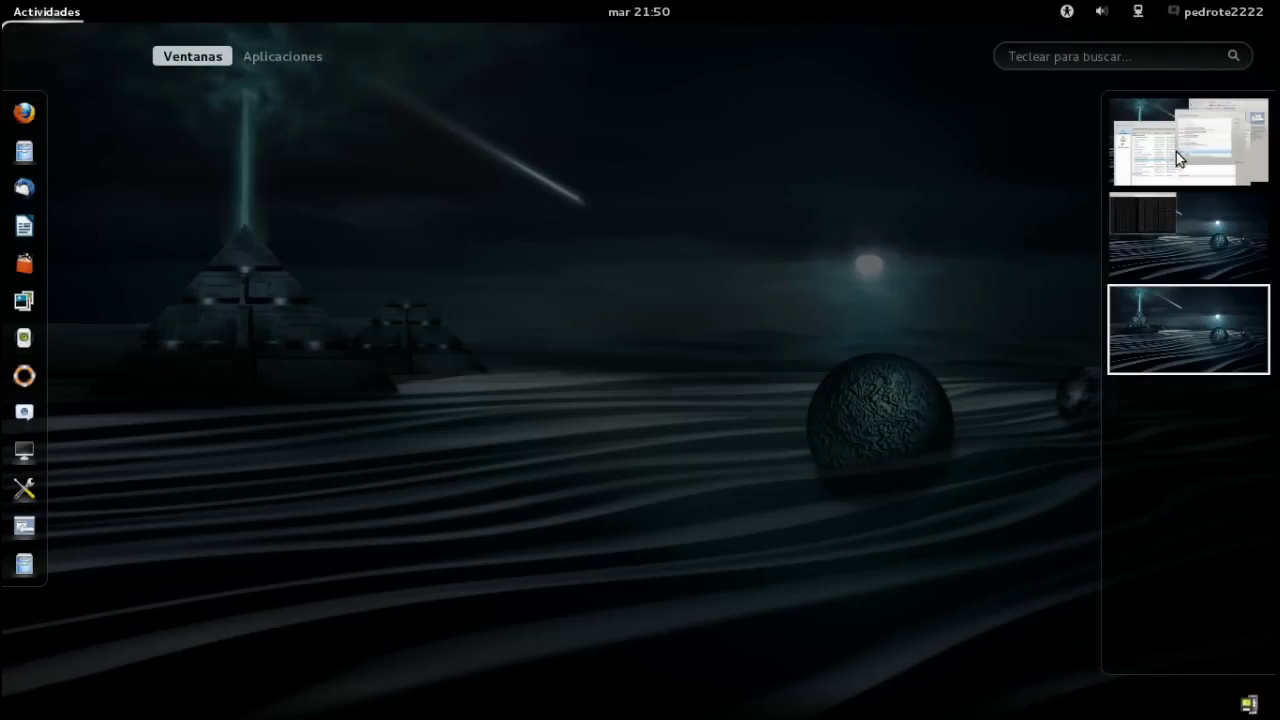
{"action": "left_click", "coordinate": [51, 13]}
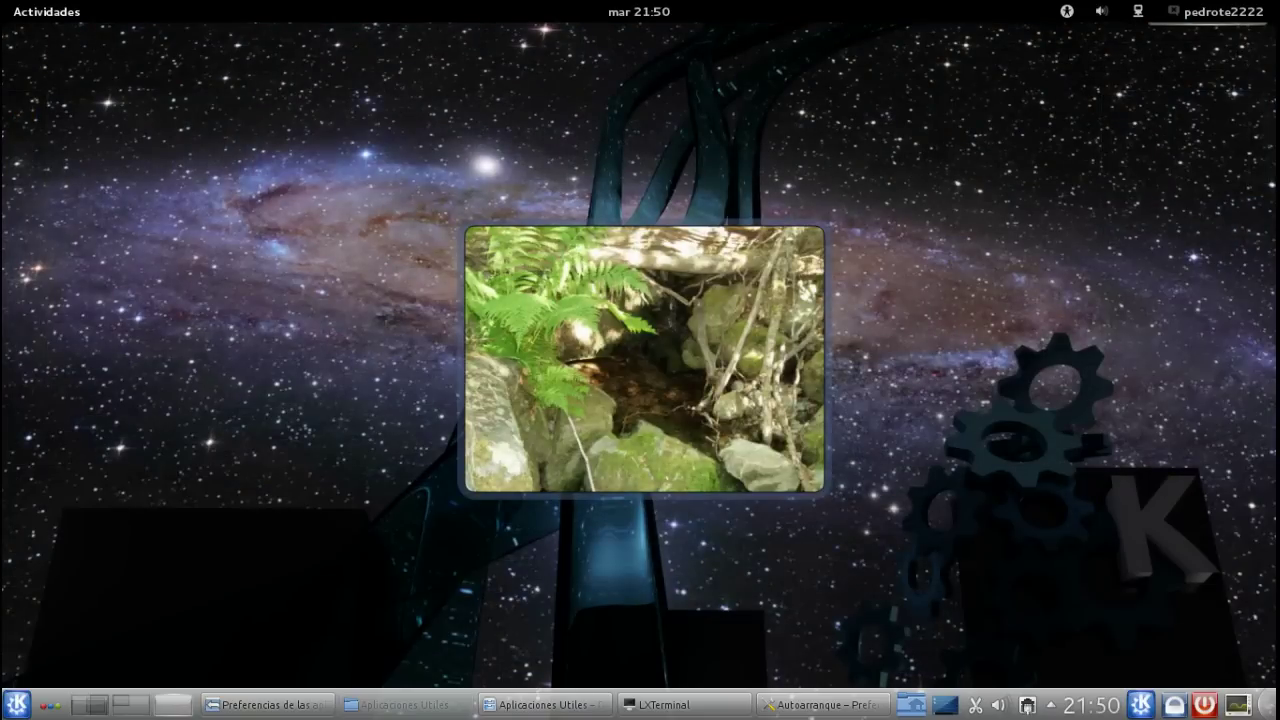
{"action": "left_click", "coordinate": [50, 12]}
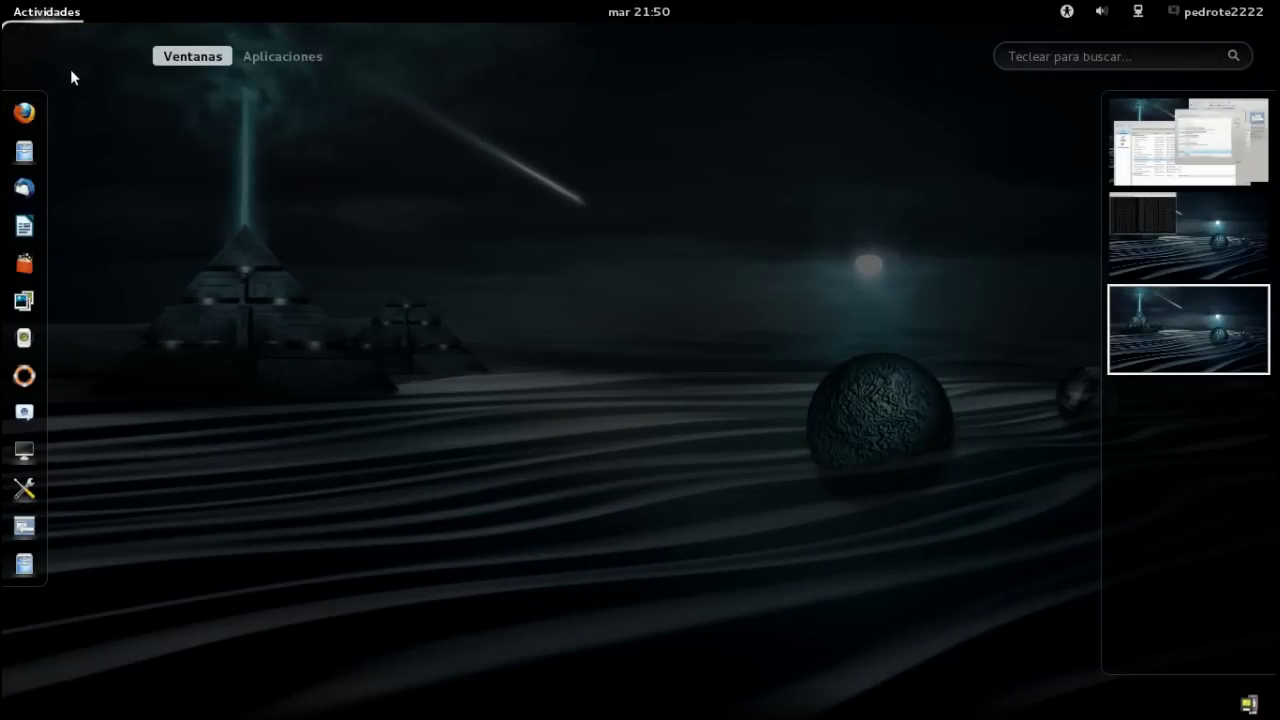
{"action": "left_click", "coordinate": [69, 13]}
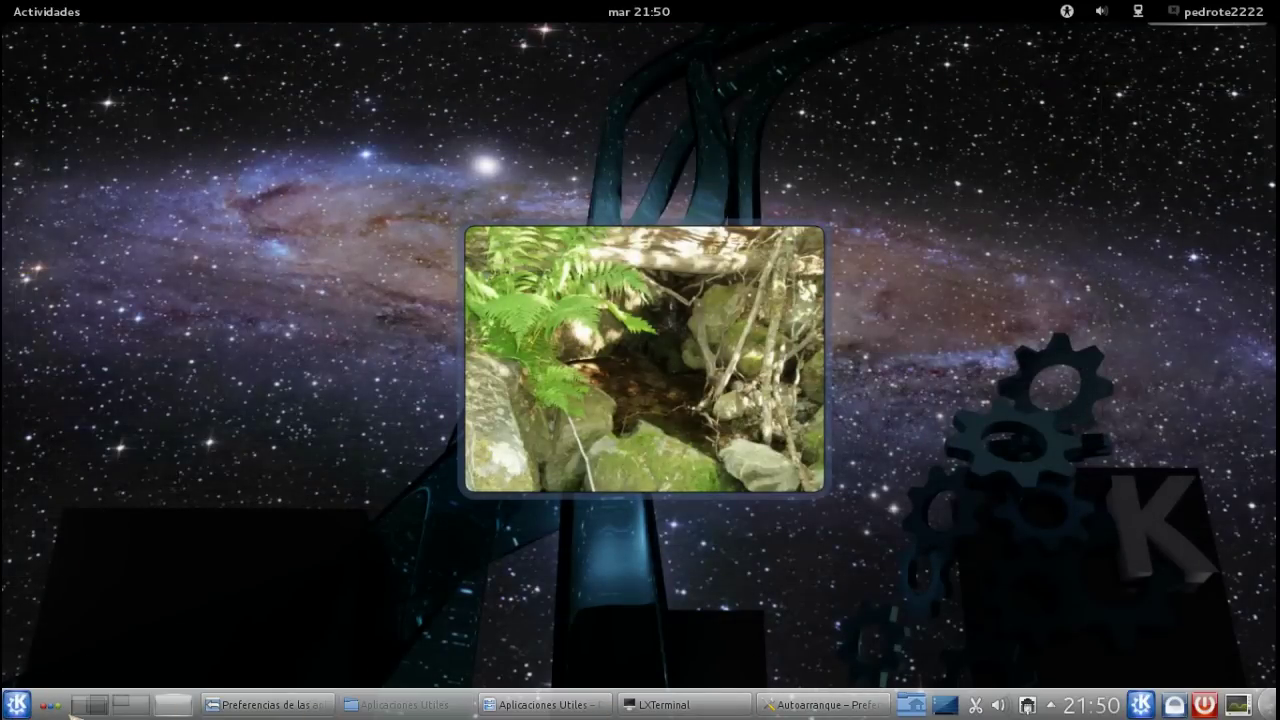
Switch to the first workspace through the Activities overview and bring the Aplicaciones Utiles file window to the front
{"action": "left_click", "coordinate": [44, 12]}
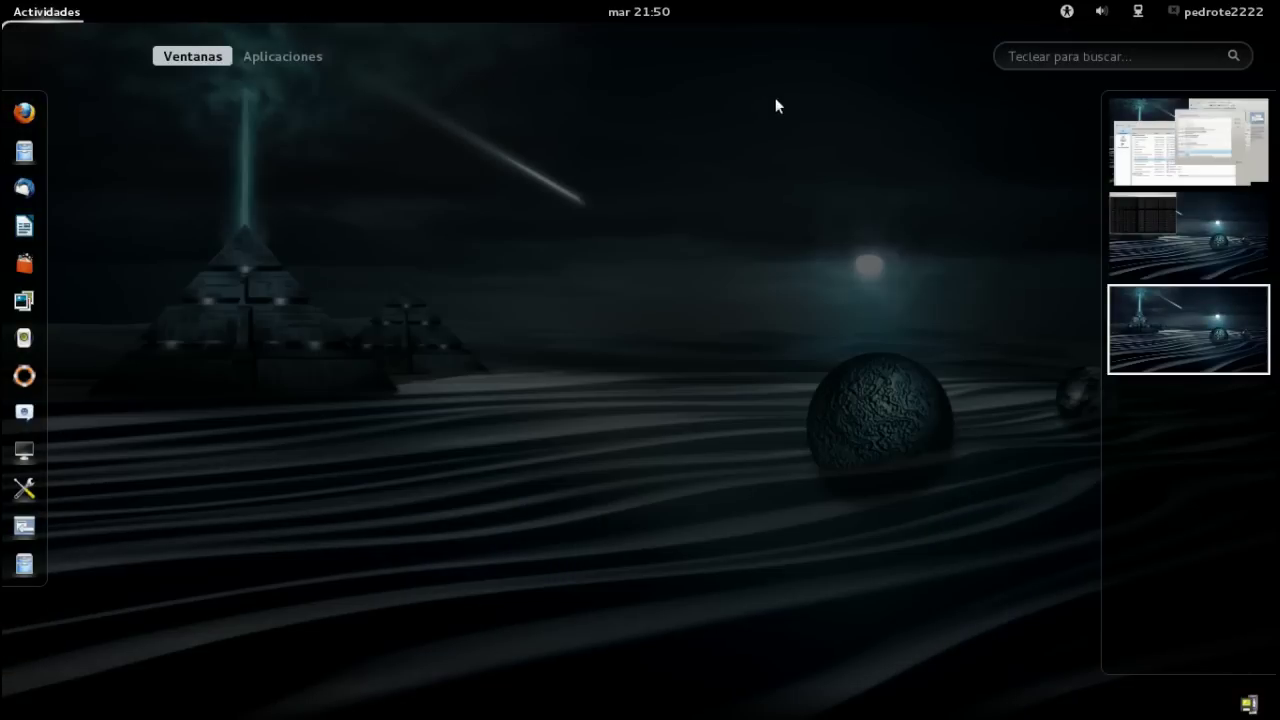
{"action": "left_click", "coordinate": [1171, 130]}
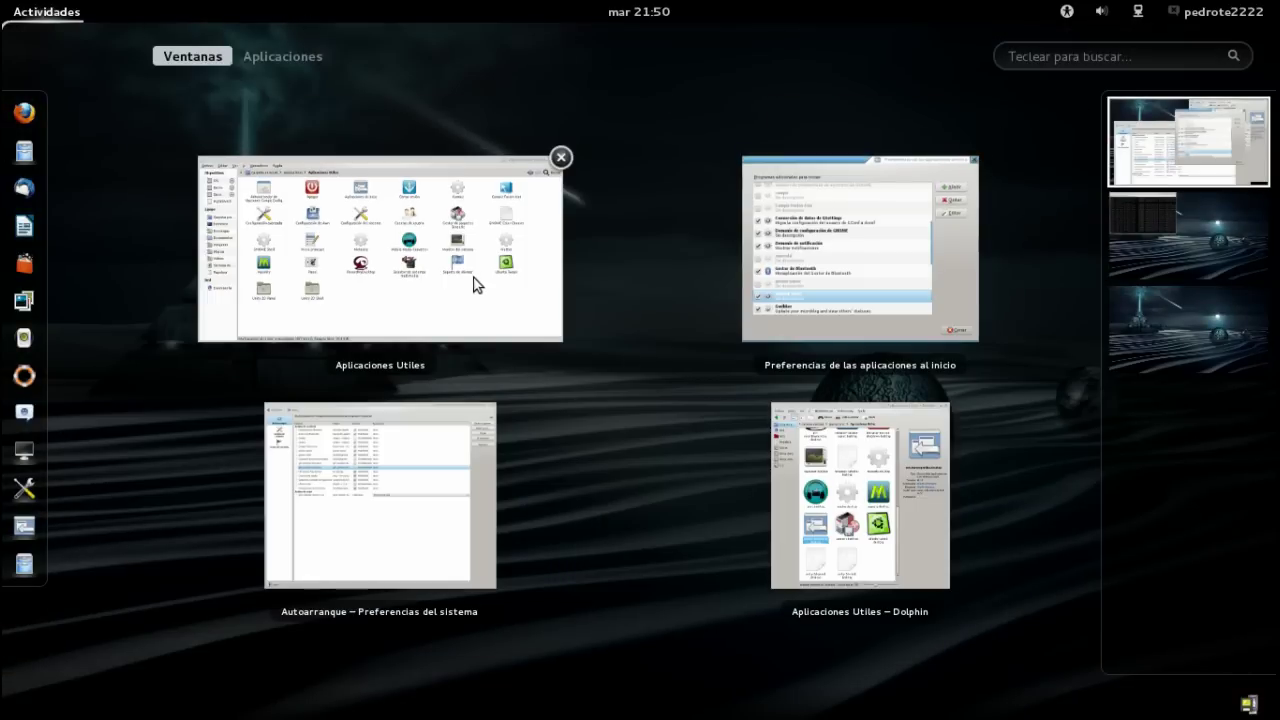
{"action": "left_click", "coordinate": [488, 310]}
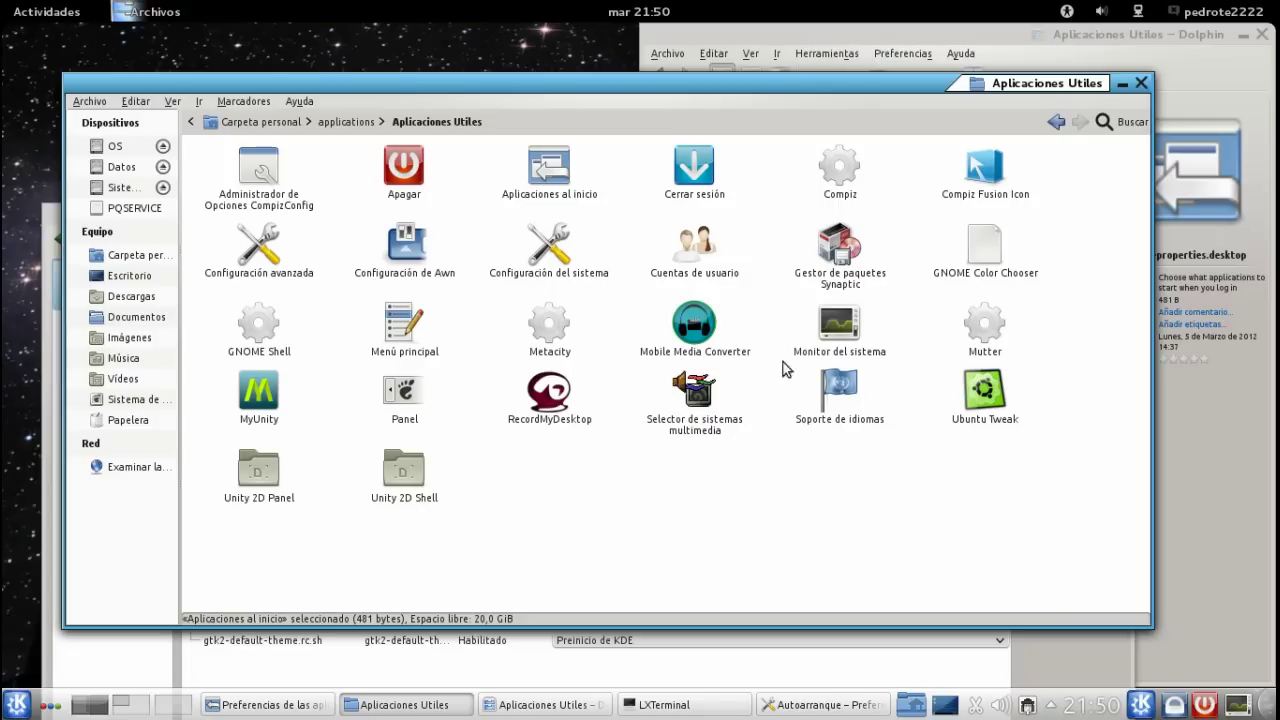
Open Configuración avanzada, view its Escritorio settings alongside the Activities overview, and close the Advanced Settings window
{"action": "left_click", "coordinate": [273, 252]}
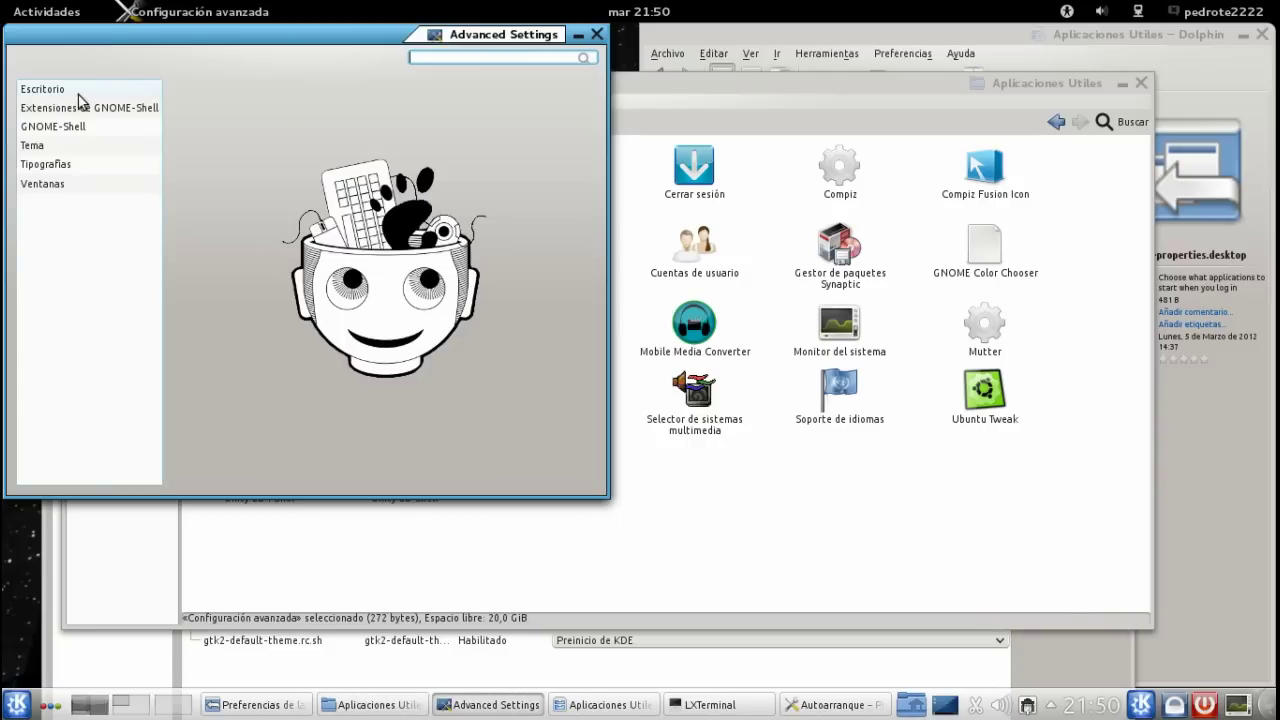
{"action": "left_click", "coordinate": [78, 91]}
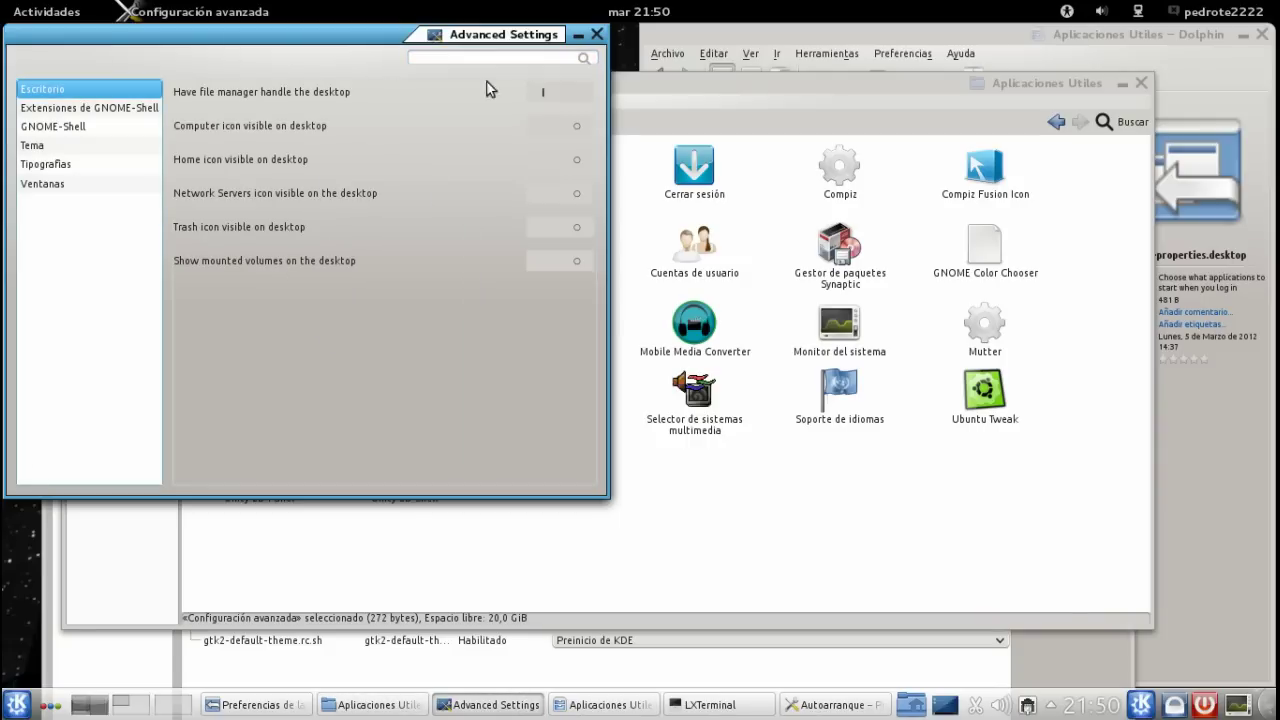
{"action": "left_click_drag", "start_coordinate": [30, 30], "coordinate": [130, 54]}
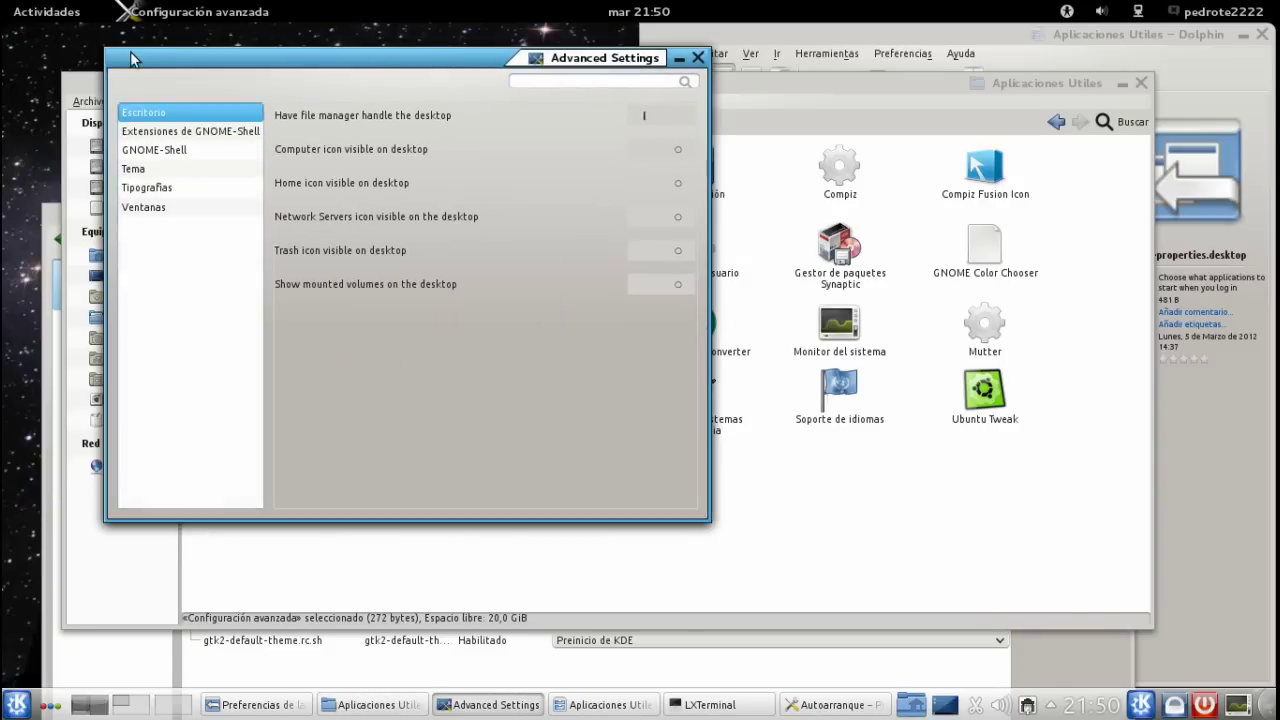
{"action": "key", "text": "super"}
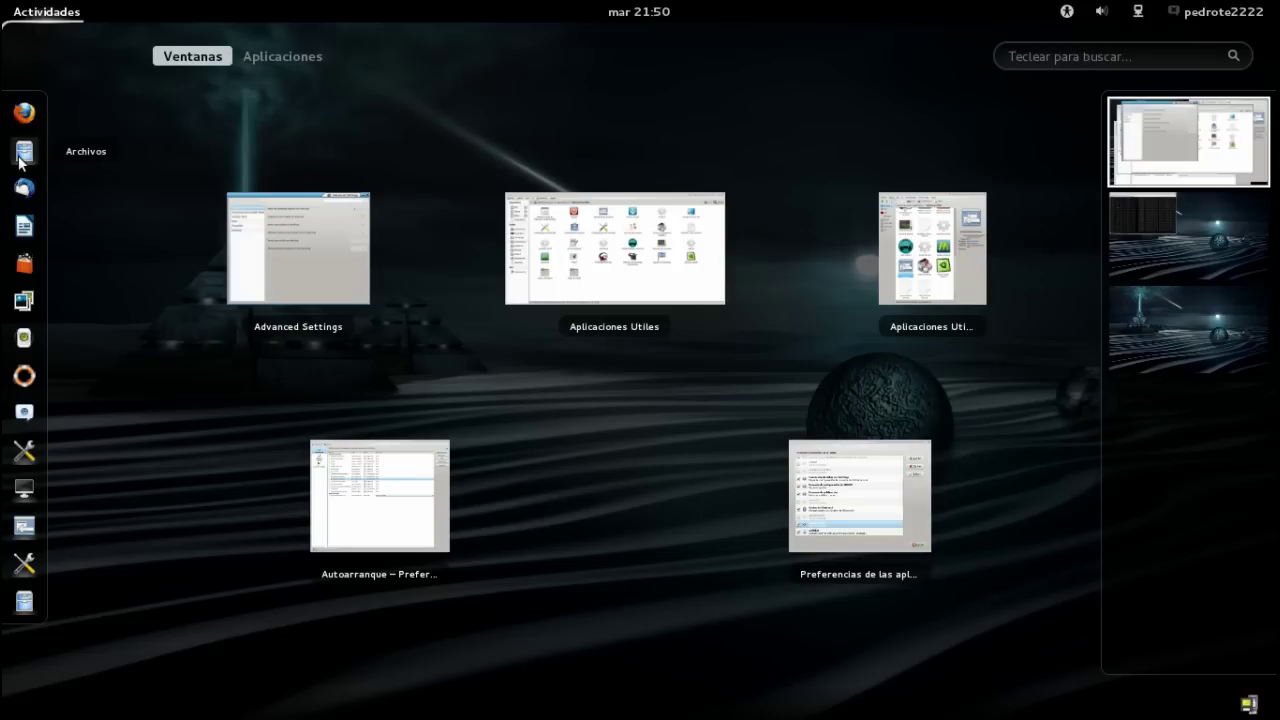
{"action": "left_click", "coordinate": [72, 10]}
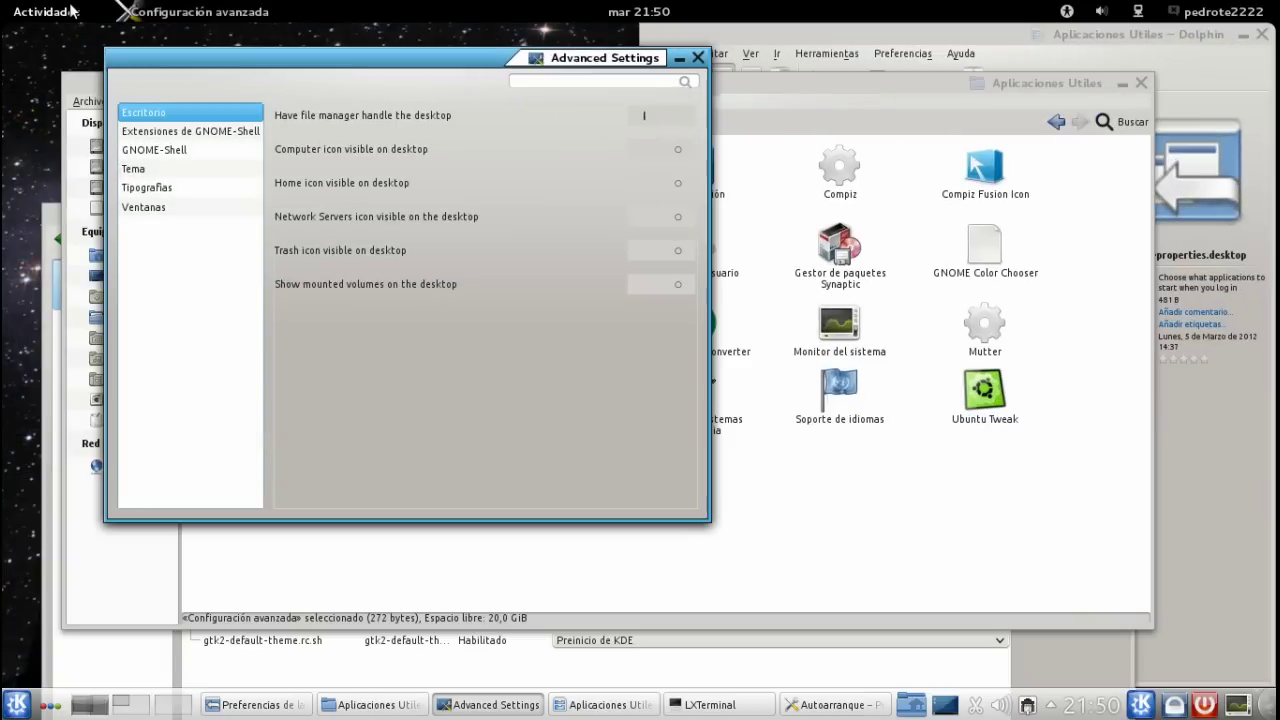
{"action": "left_click", "coordinate": [699, 58]}
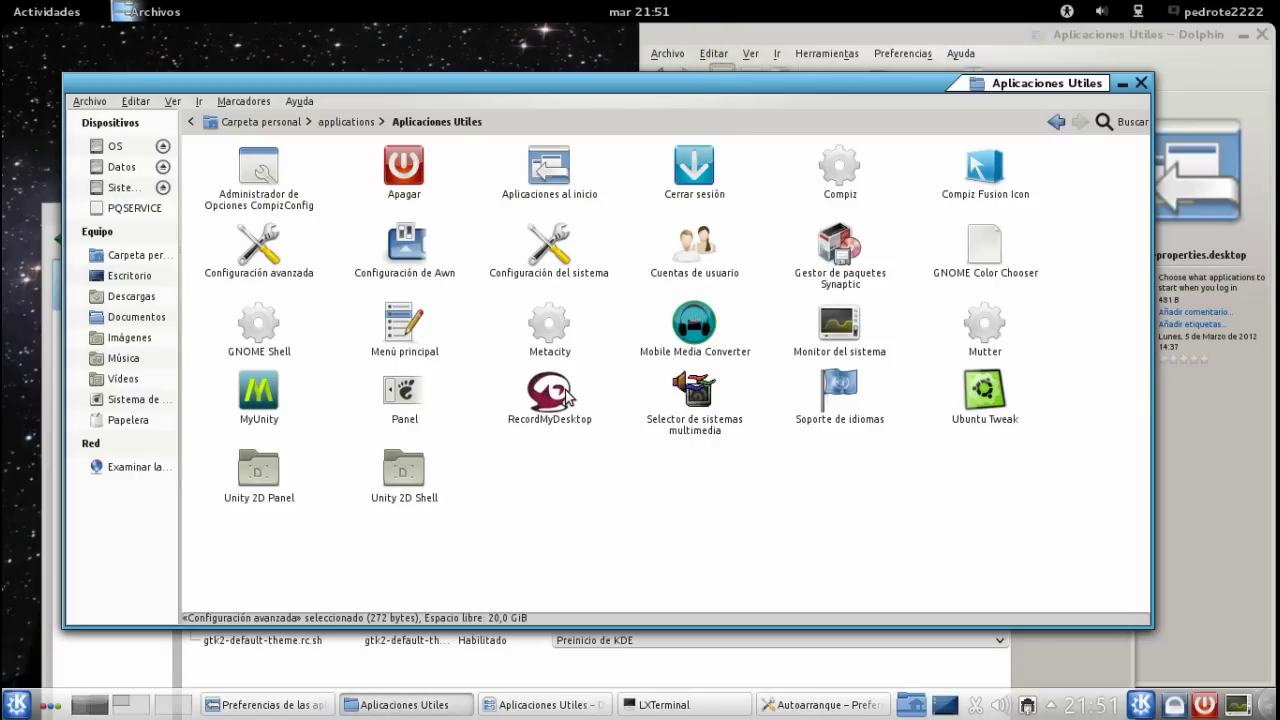
View the open windows in the Activities overview, return, and bring the startup applications preferences to the front
{"action": "mouse_move", "coordinate": [4, 4]}
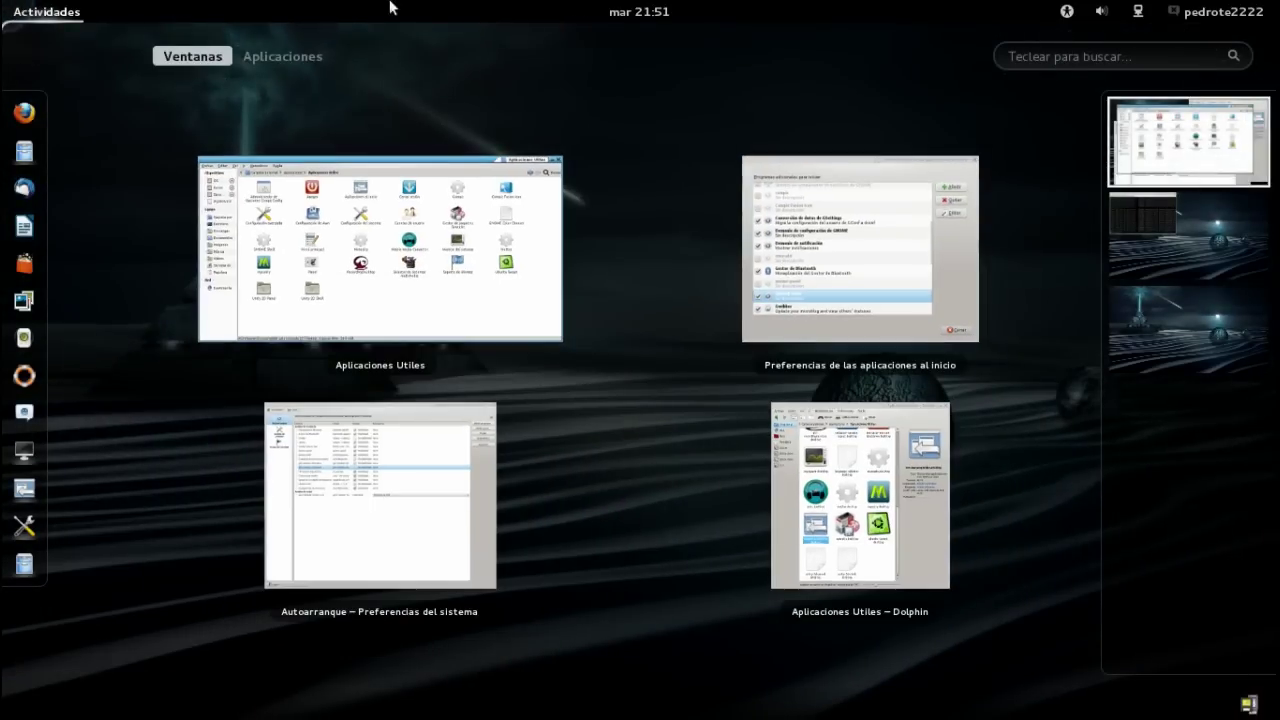
{"action": "left_click", "coordinate": [58, 16]}
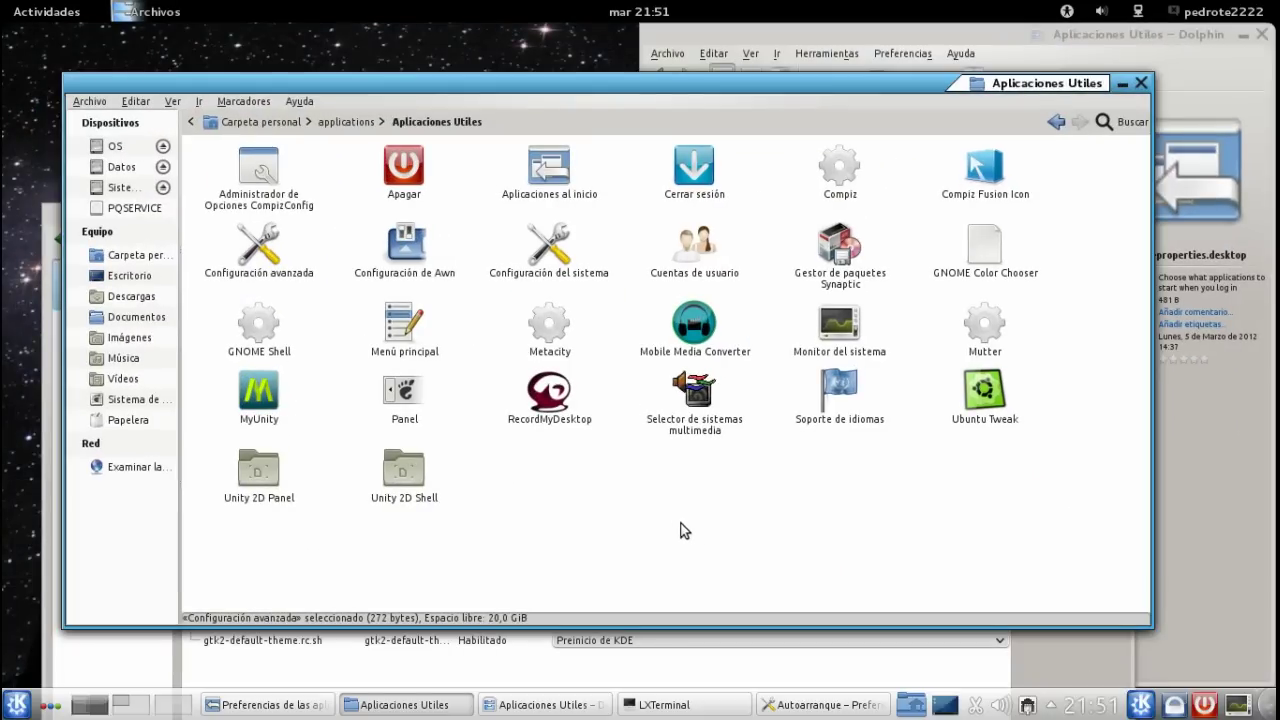
{"action": "left_click", "coordinate": [552, 180]}
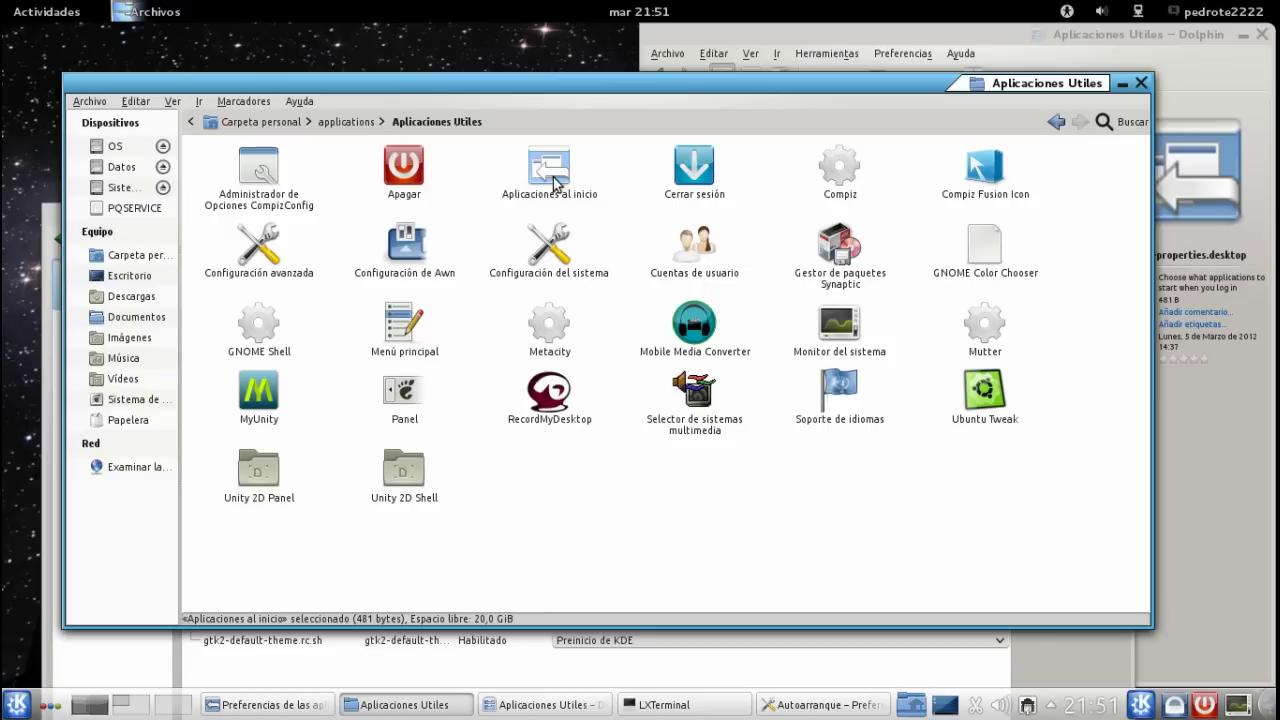
{"action": "left_click", "coordinate": [326, 705]}
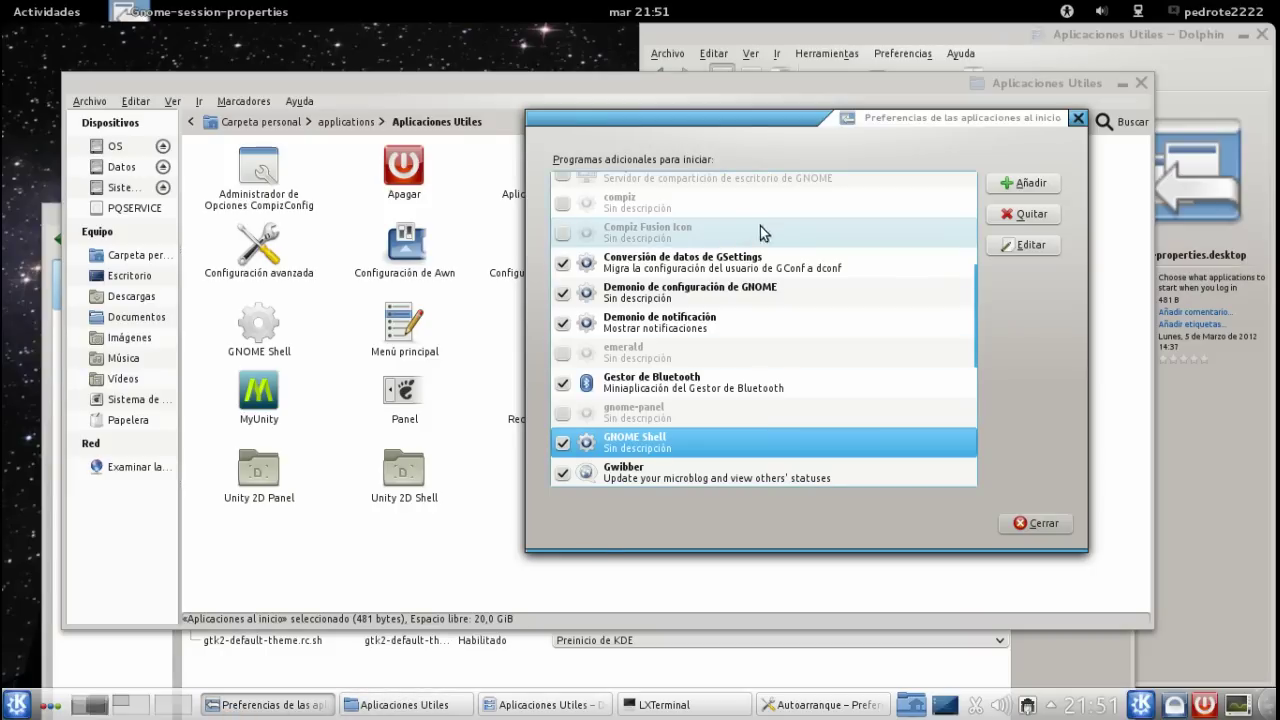
Place the KDE Autoarranque window below the startup preferences list, and disable and re-enable its compiz entry
{"action": "left_click", "coordinate": [20, 705]}
{"action": "left_click", "coordinate": [150, 395]}
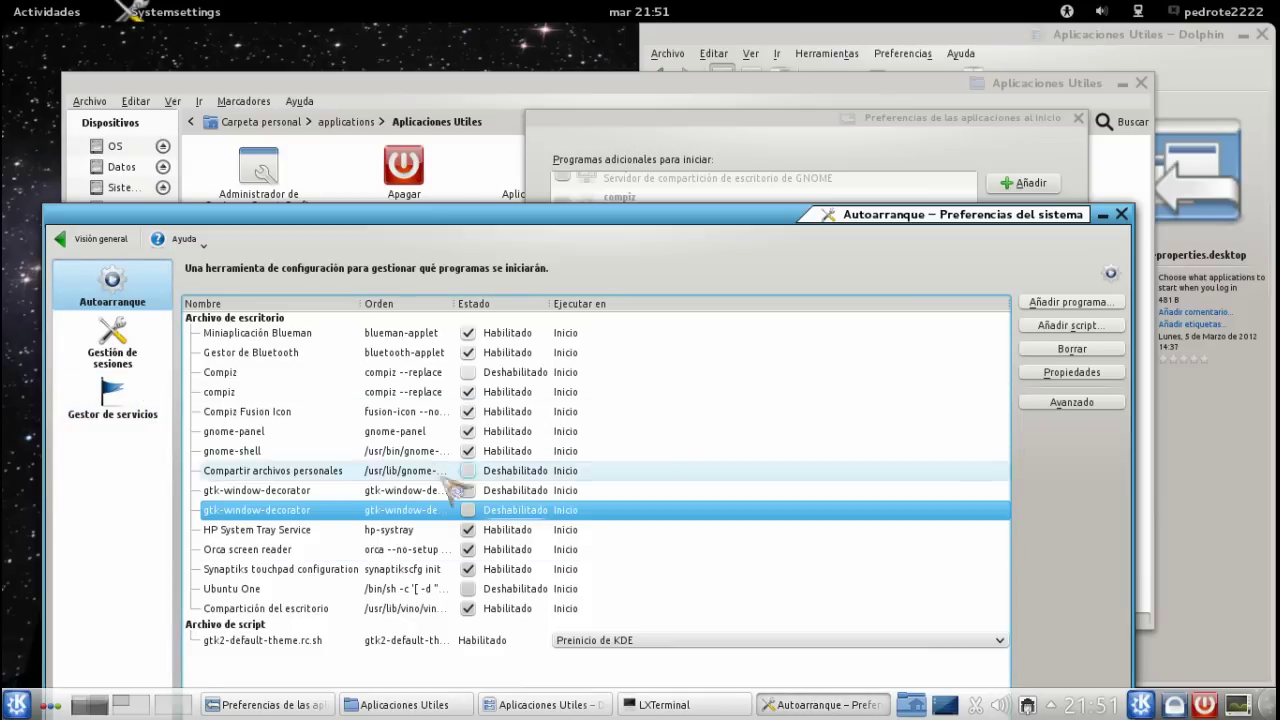
{"action": "left_click_drag", "start_coordinate": [620, 219], "coordinate": [765, 427]}
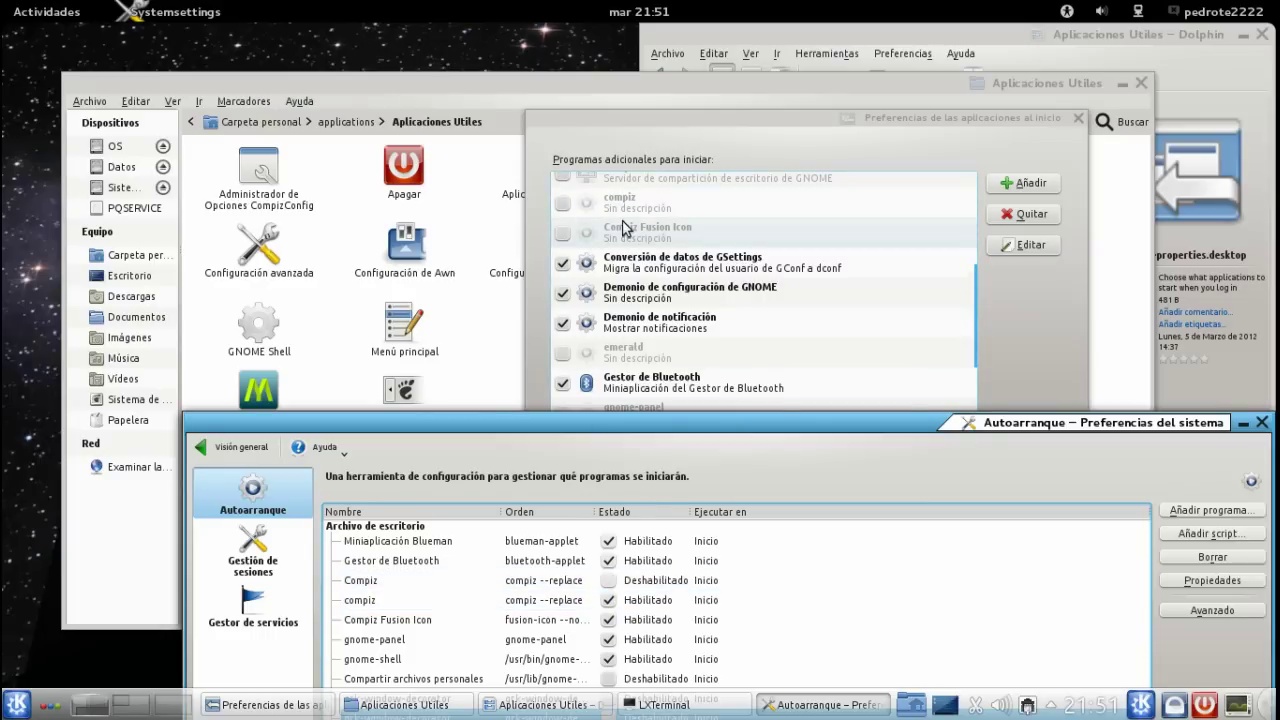
{"action": "left_click", "coordinate": [608, 600]}
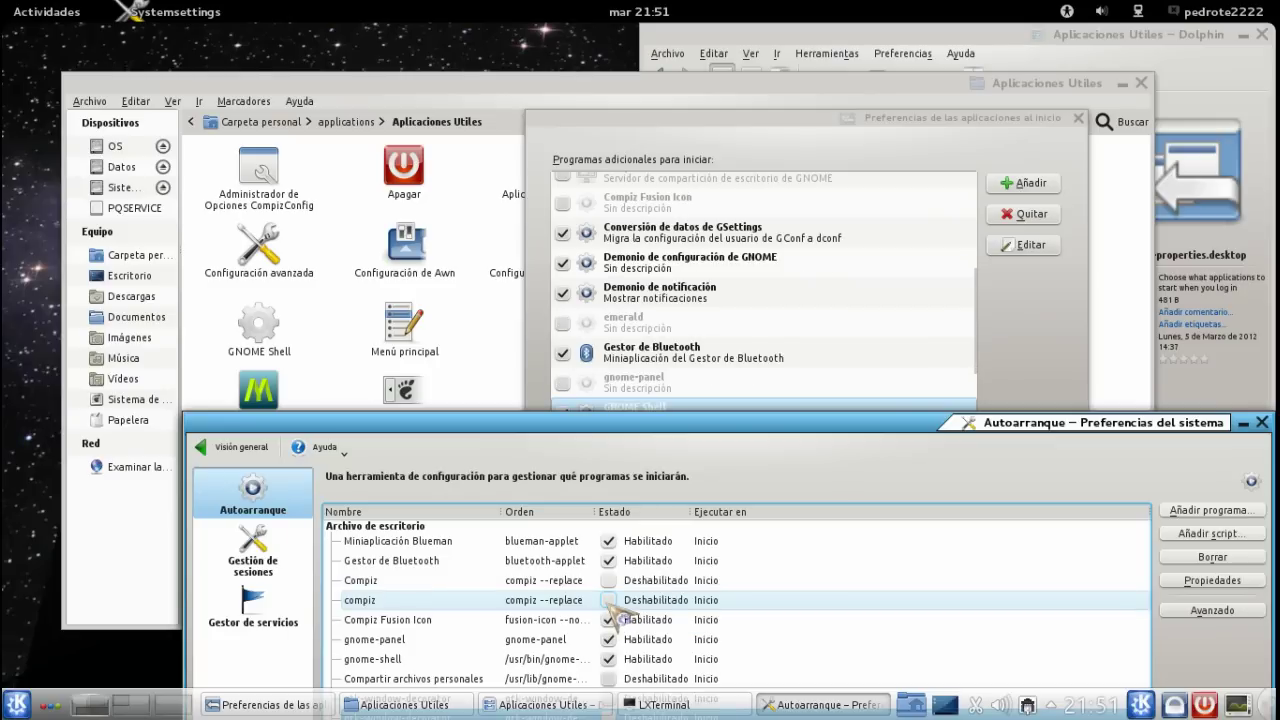
{"action": "left_click", "coordinate": [608, 600]}
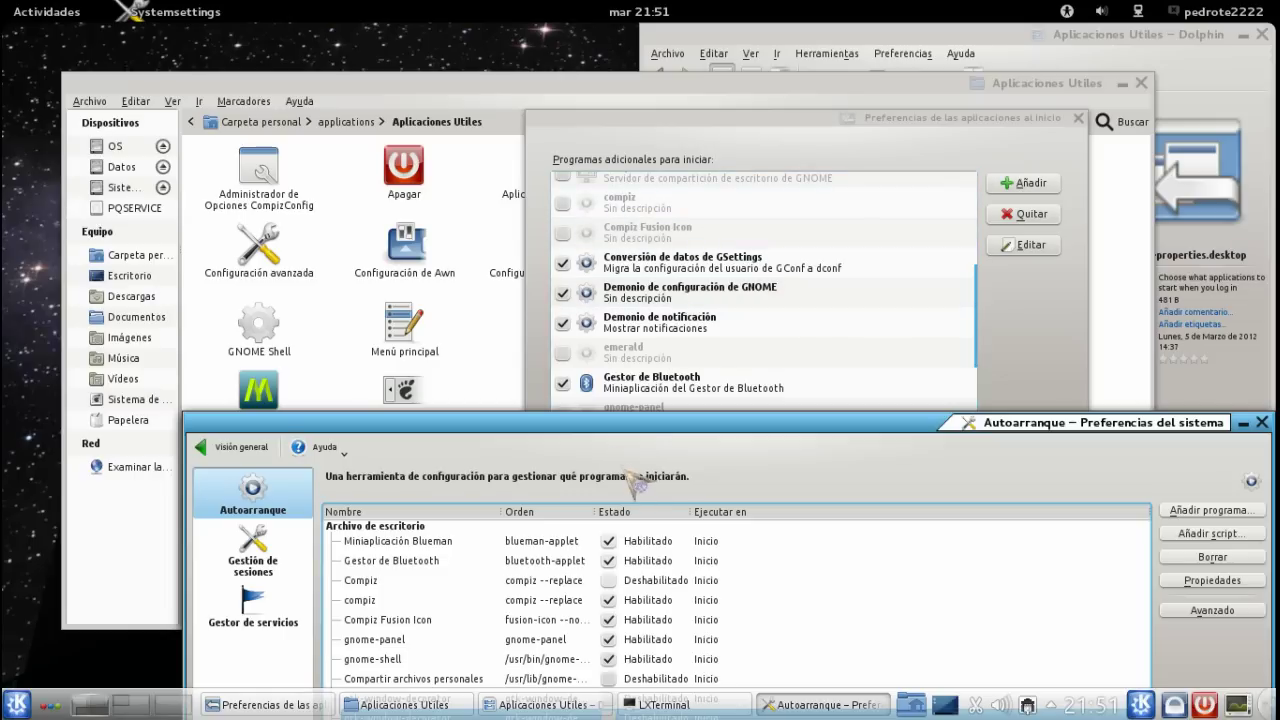
Return to the KDE system preferences overview and reopen the Autoarranque list through the startup and shutdown module
{"action": "left_click_drag", "start_coordinate": [650, 420], "coordinate": [552, 291]}
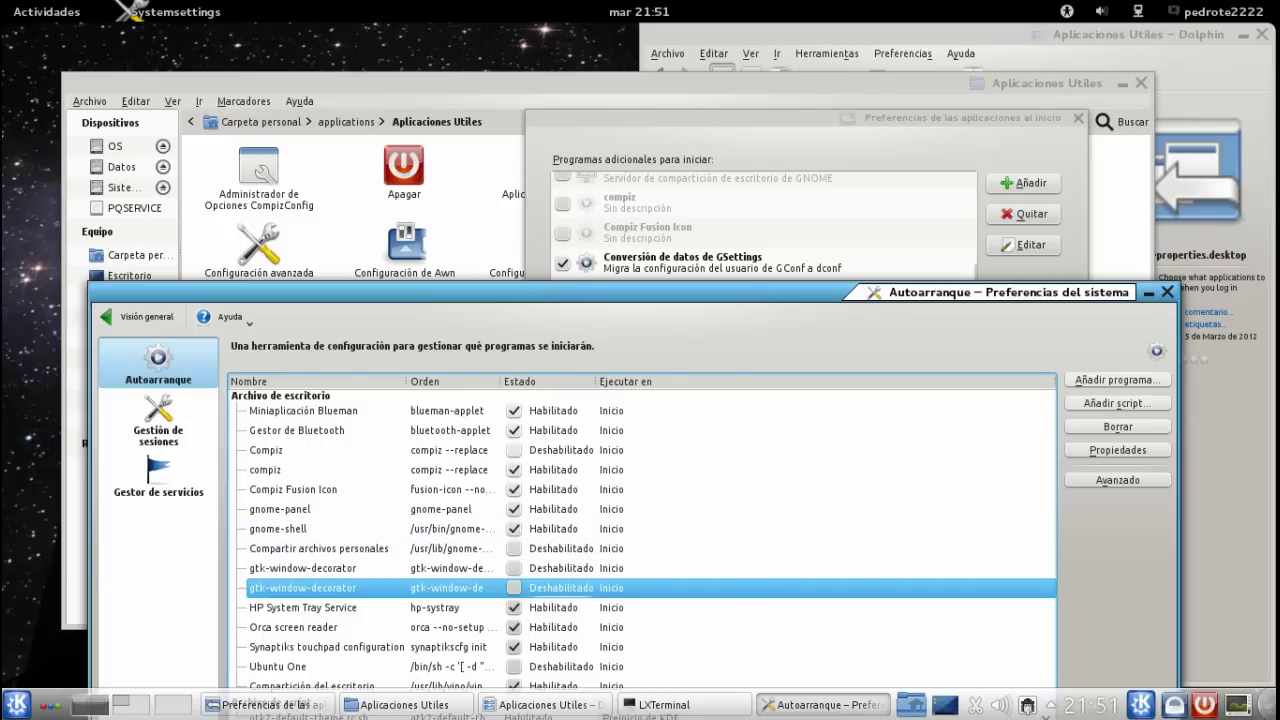
{"action": "left_click", "coordinate": [138, 317]}
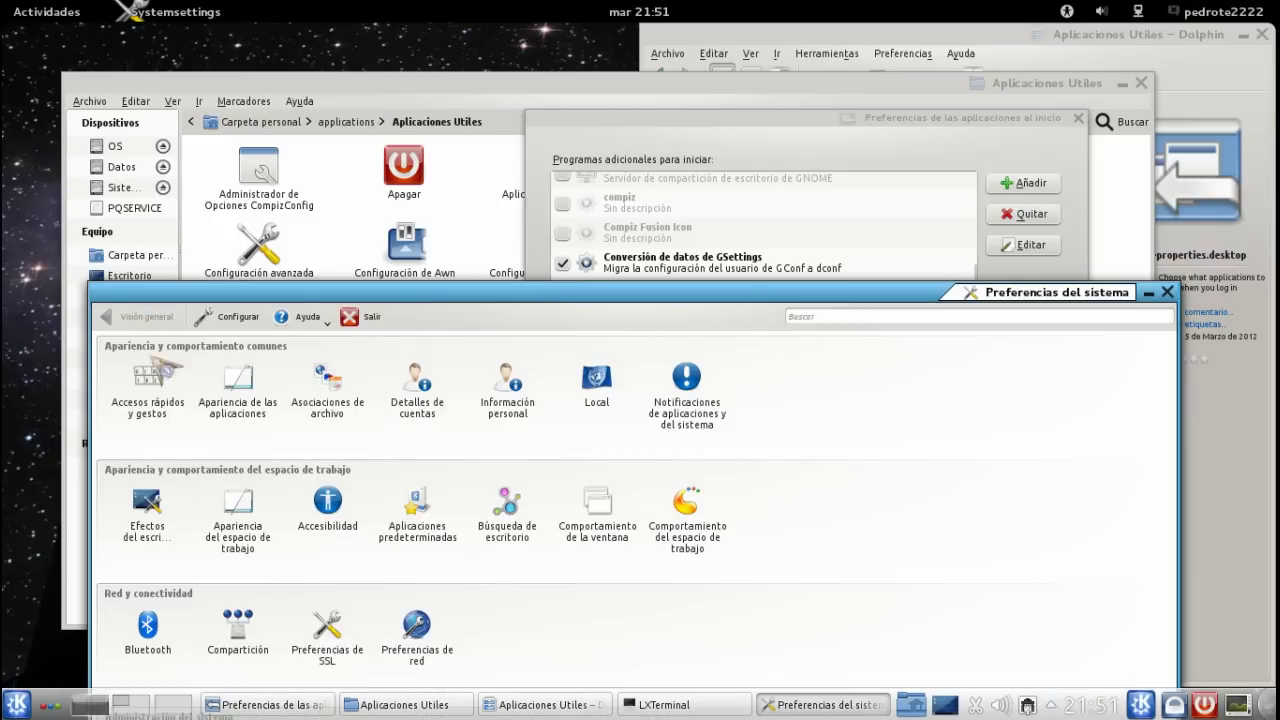
{"action": "left_click_drag", "start_coordinate": [366, 294], "coordinate": [403, 194]}
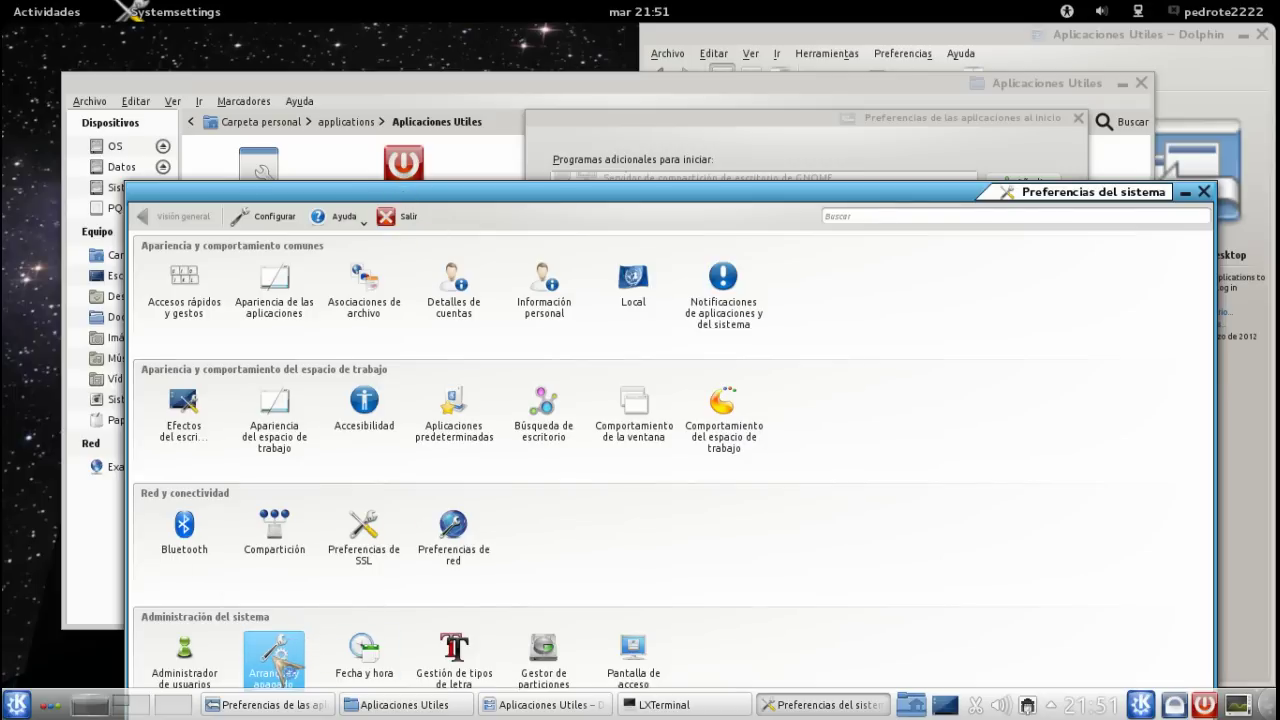
{"action": "left_click", "coordinate": [280, 665]}
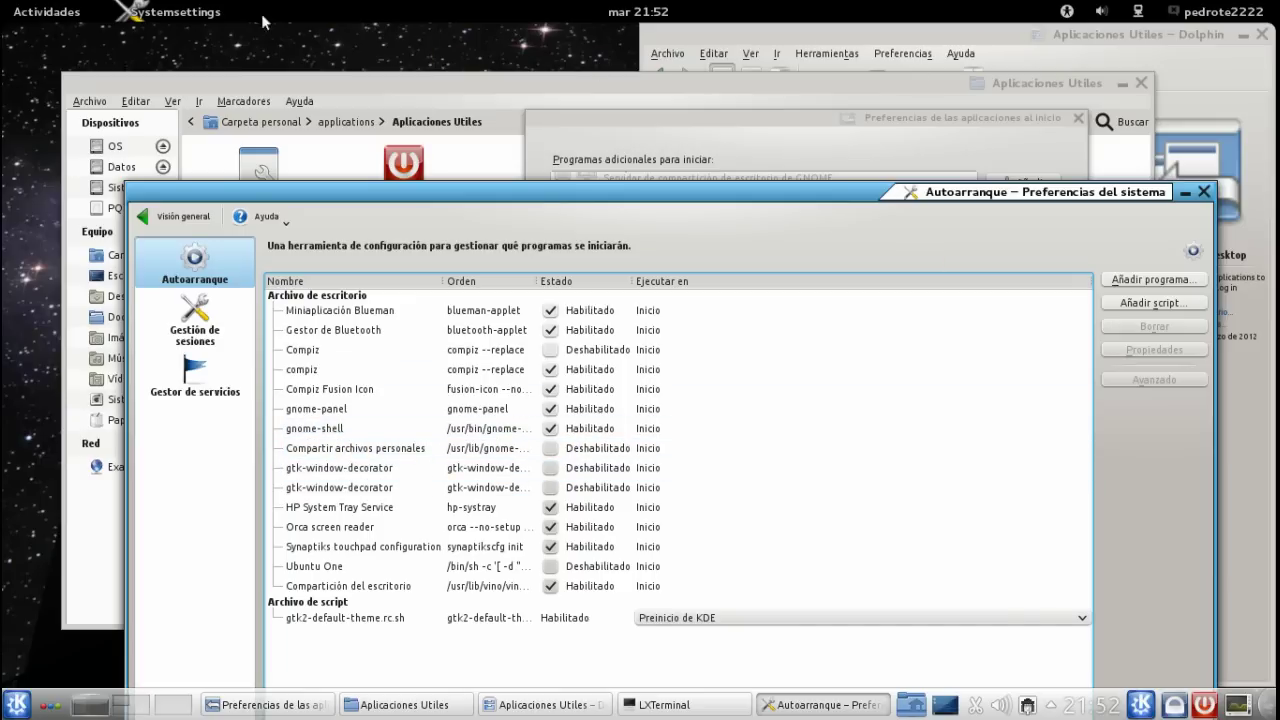
Move the Aplicaciones Utiles – Dolphin window to the second workspace in the Activities overview and return to the desktop
{"action": "left_click", "coordinate": [38, 14]}
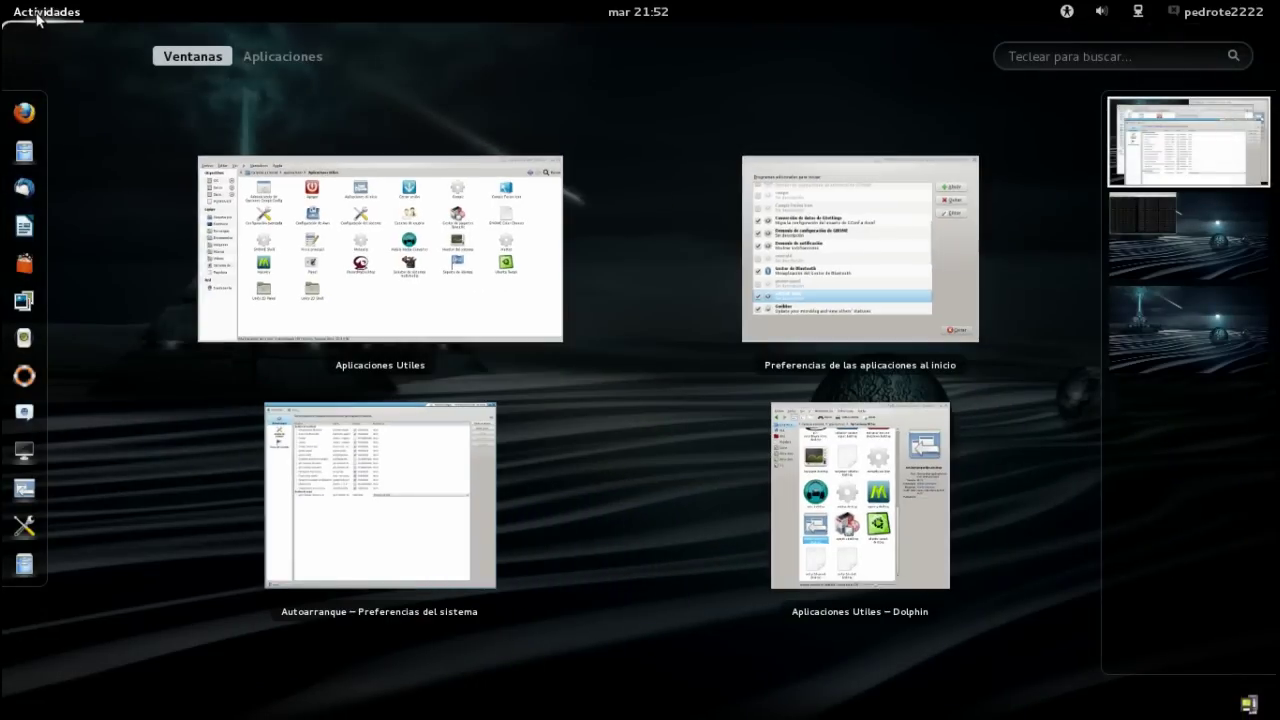
{"action": "left_click", "coordinate": [38, 14]}
{"action": "left_click", "coordinate": [22, 14]}
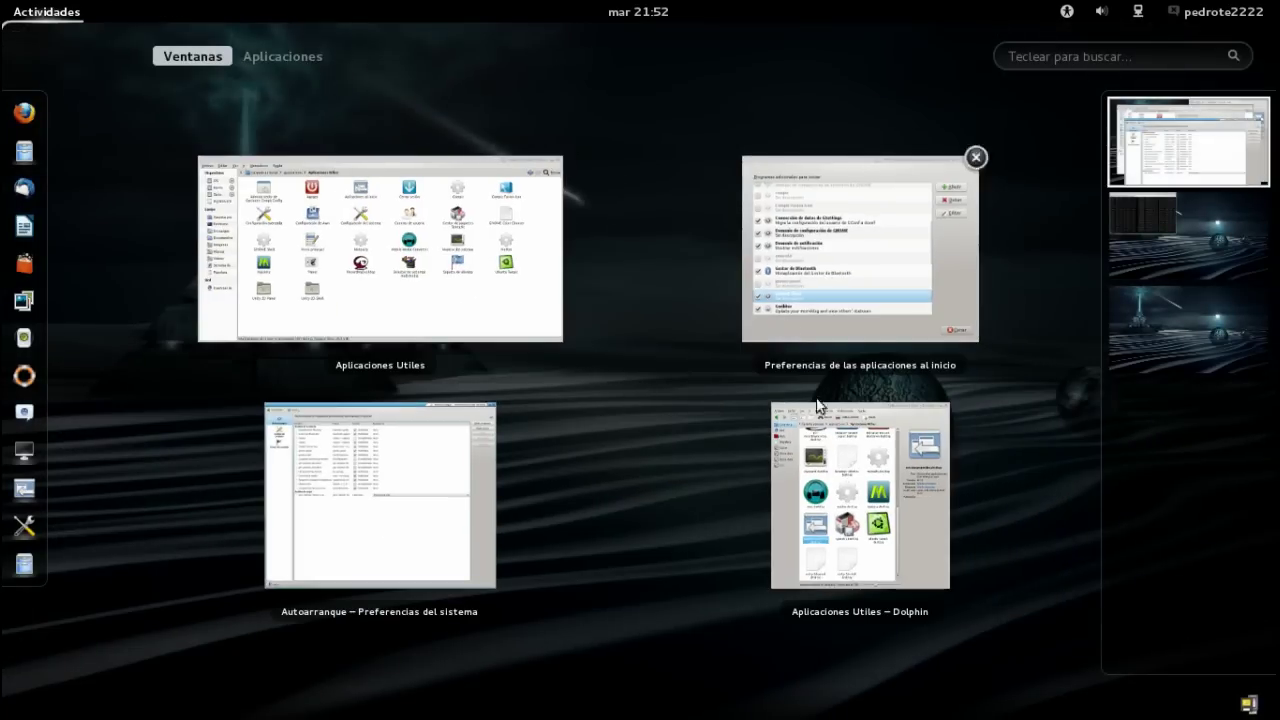
{"action": "left_click_drag", "start_coordinate": [843, 423], "coordinate": [1218, 268]}
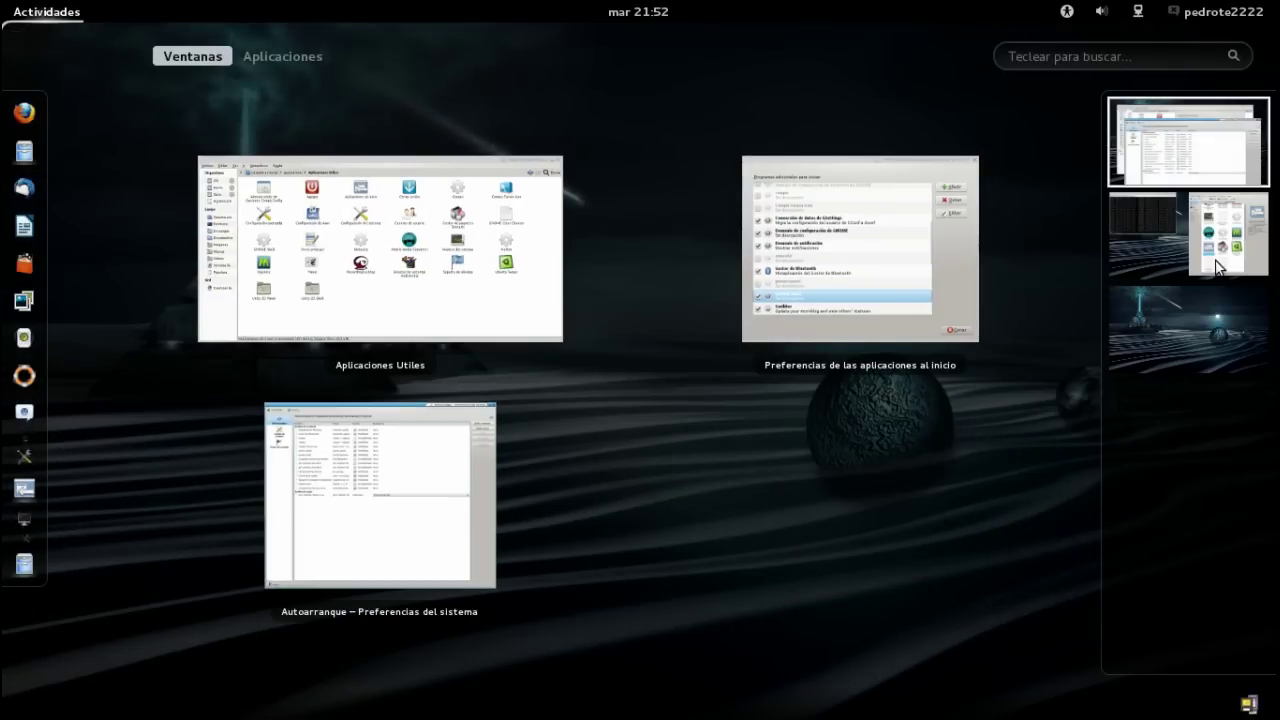
{"action": "left_click", "coordinate": [28, 12]}
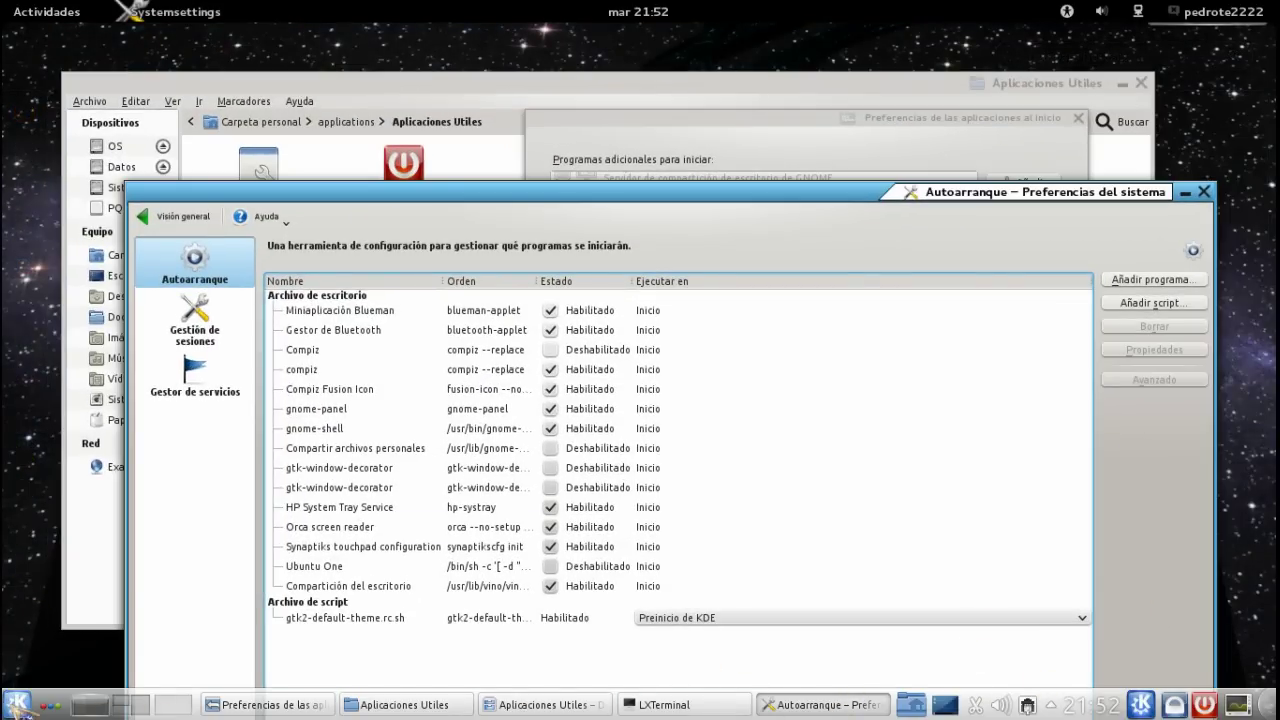
View the KDE desktop's context menu and dismiss it
{"action": "right_click", "coordinate": [1258, 621]}
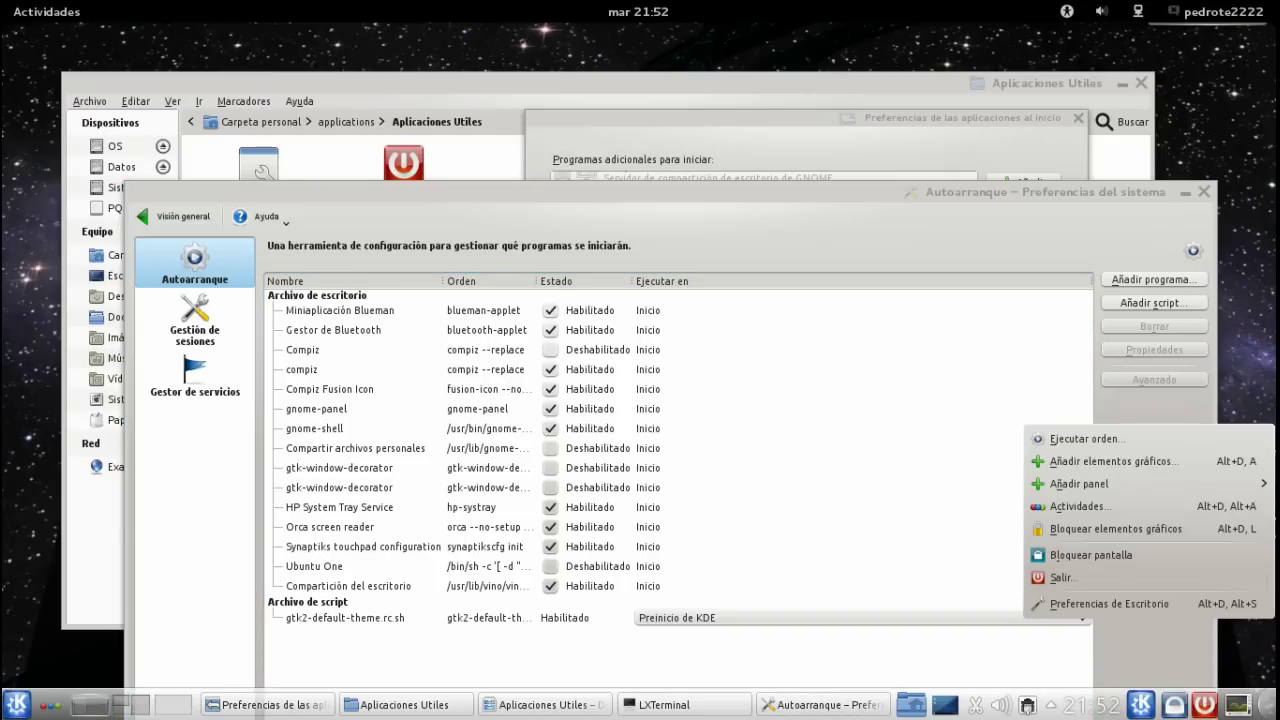
{"action": "left_click", "coordinate": [32, 660]}
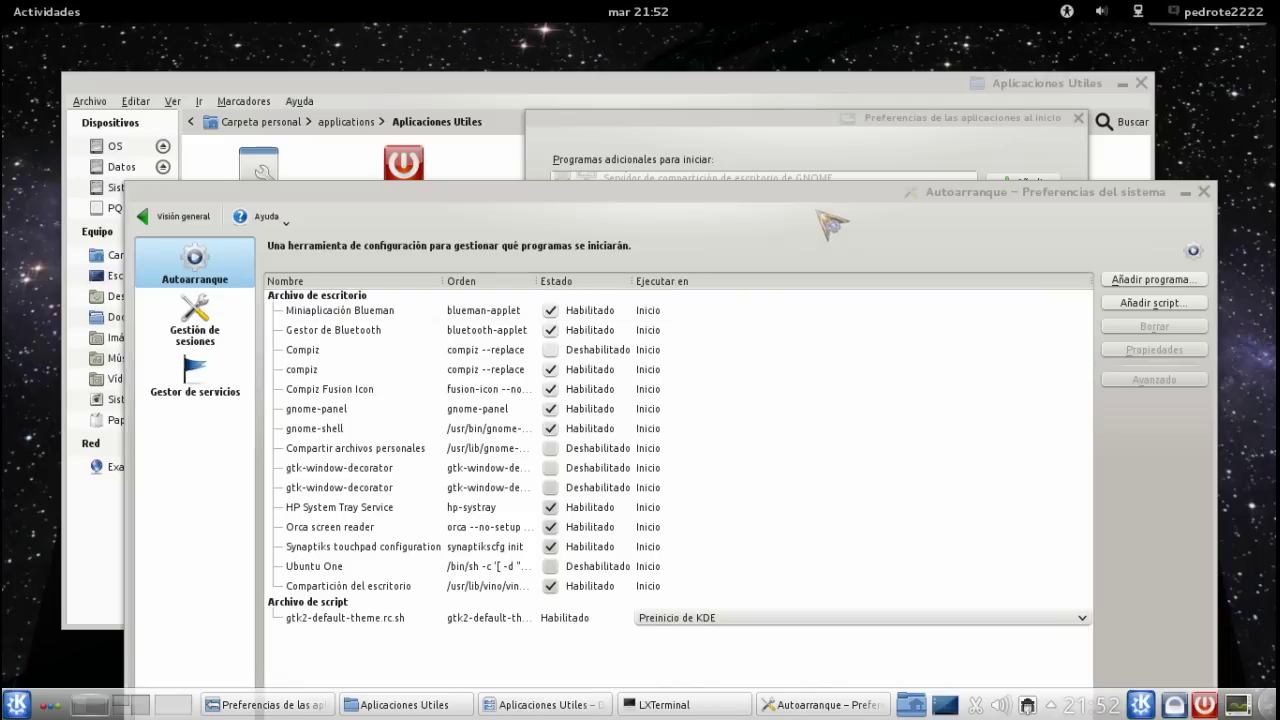
In the startup applications preferences, disable GNOME Shell and enable compiz, Compiz Fusion Icon and gnome-panel
{"action": "left_click_drag", "start_coordinate": [820, 200], "coordinate": [806, 539]}
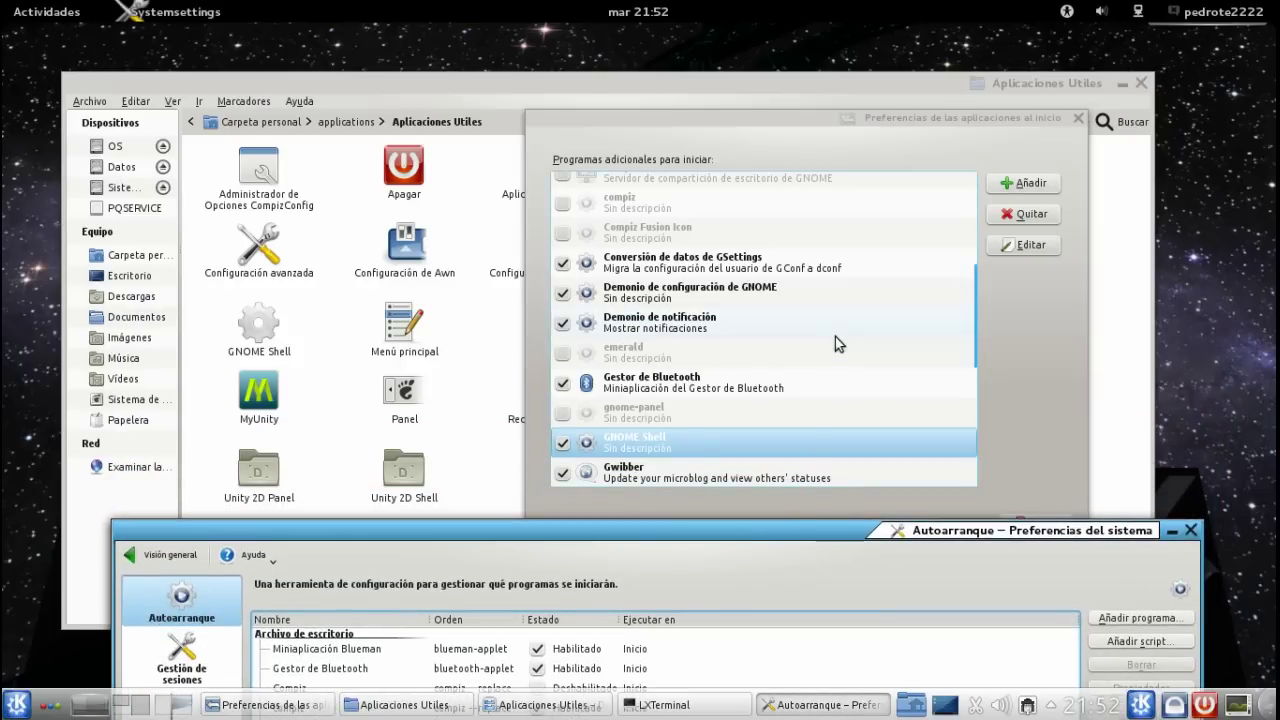
{"action": "left_click", "coordinate": [563, 444]}
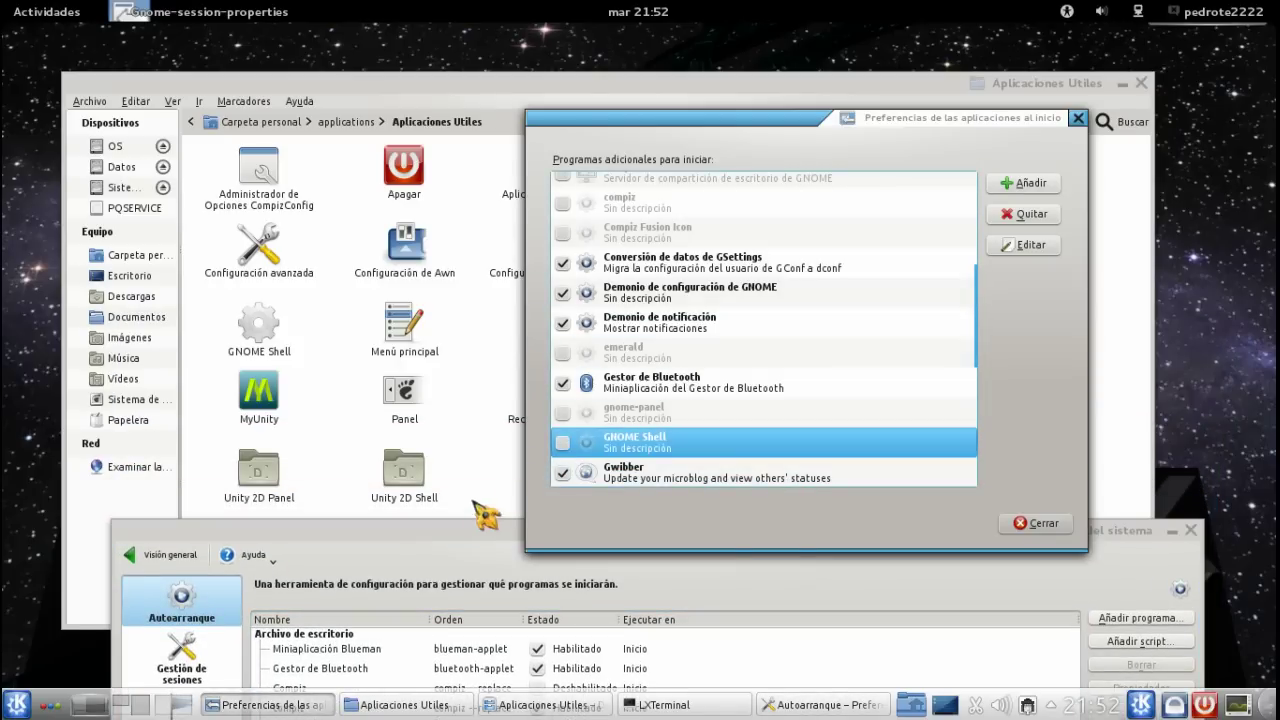
{"action": "left_click", "coordinate": [562, 204]}
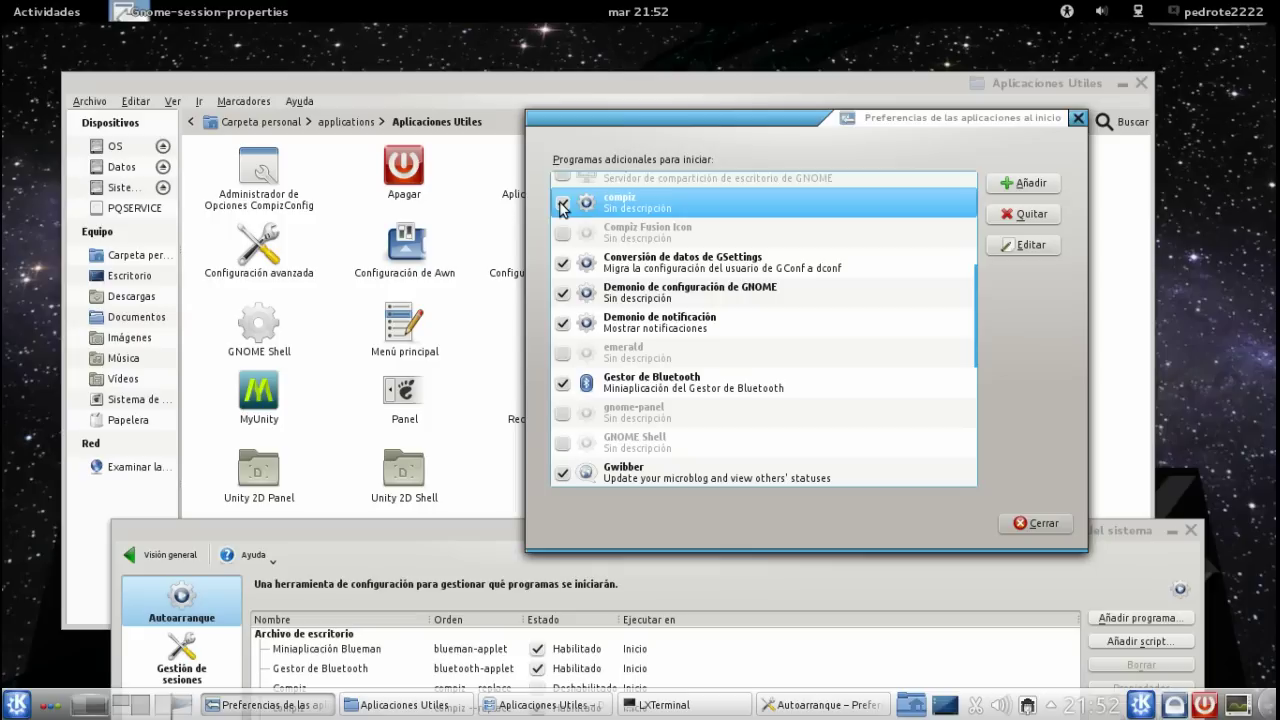
{"action": "left_click", "coordinate": [563, 233]}
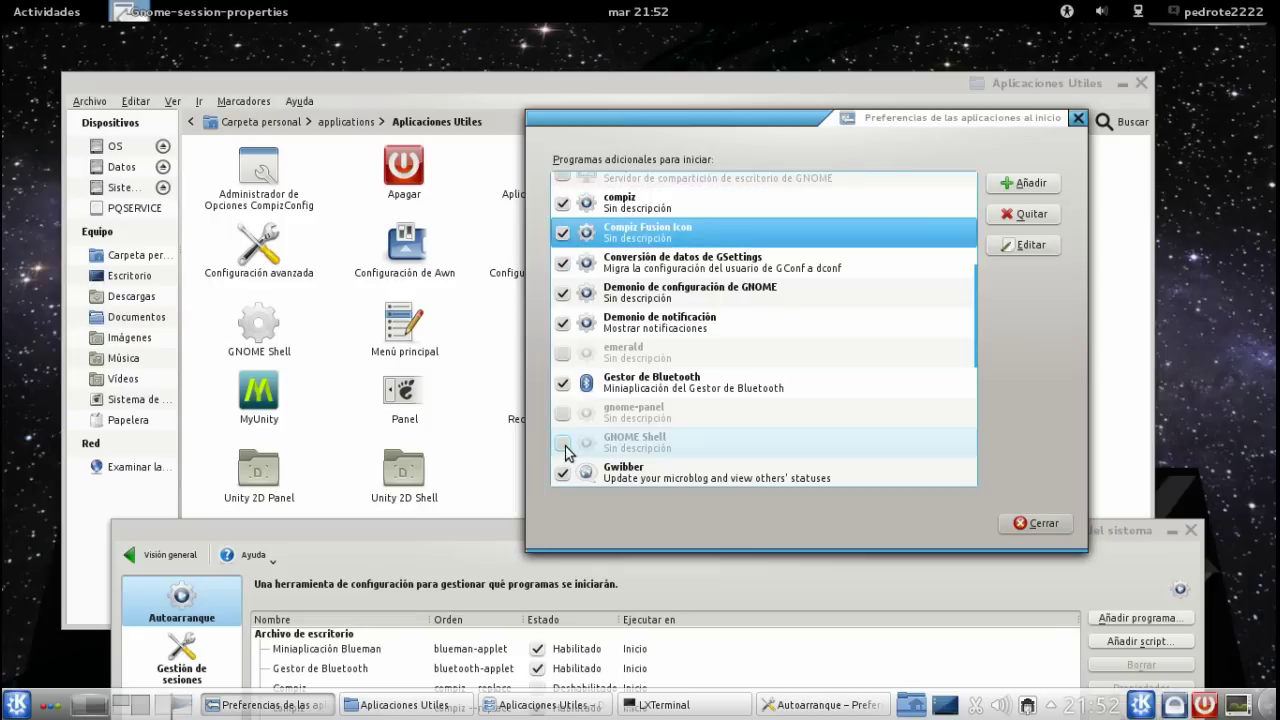
{"action": "left_click", "coordinate": [563, 413]}
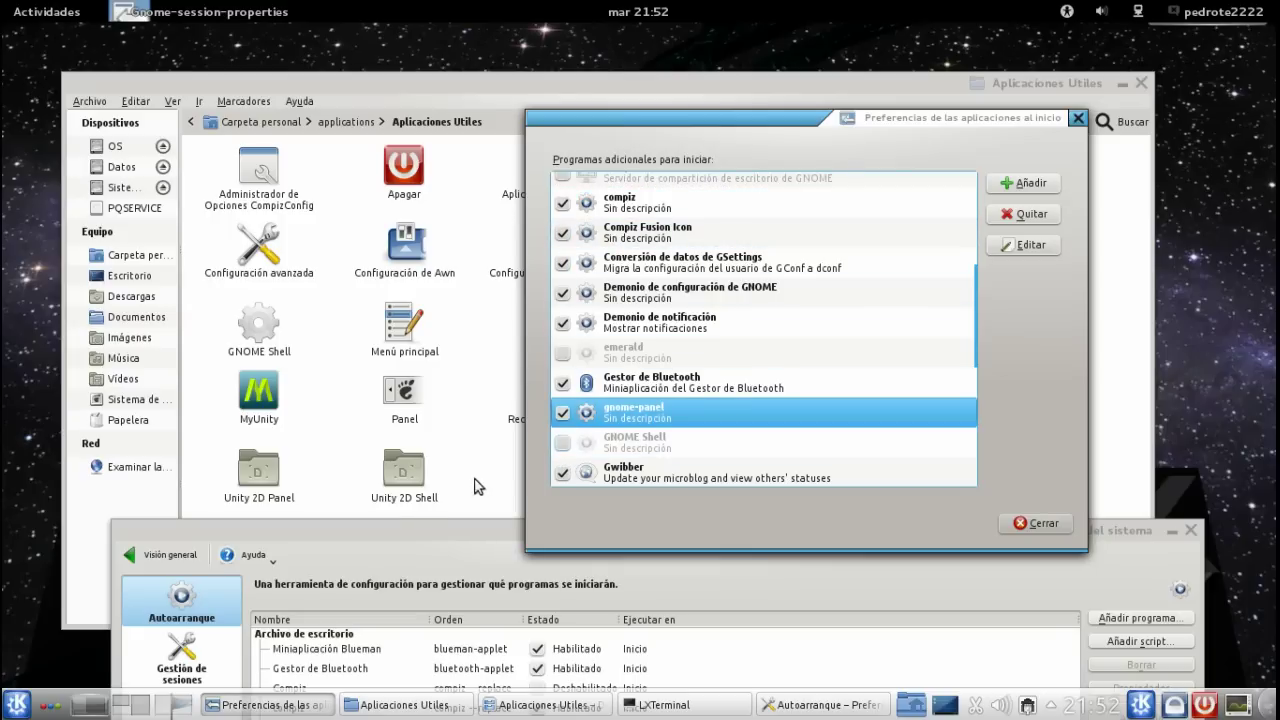
Move the KDE Autoarranque window back into full view and disable its gnome-shell entry
{"action": "left_click_drag", "start_coordinate": [398, 547], "coordinate": [451, 151]}
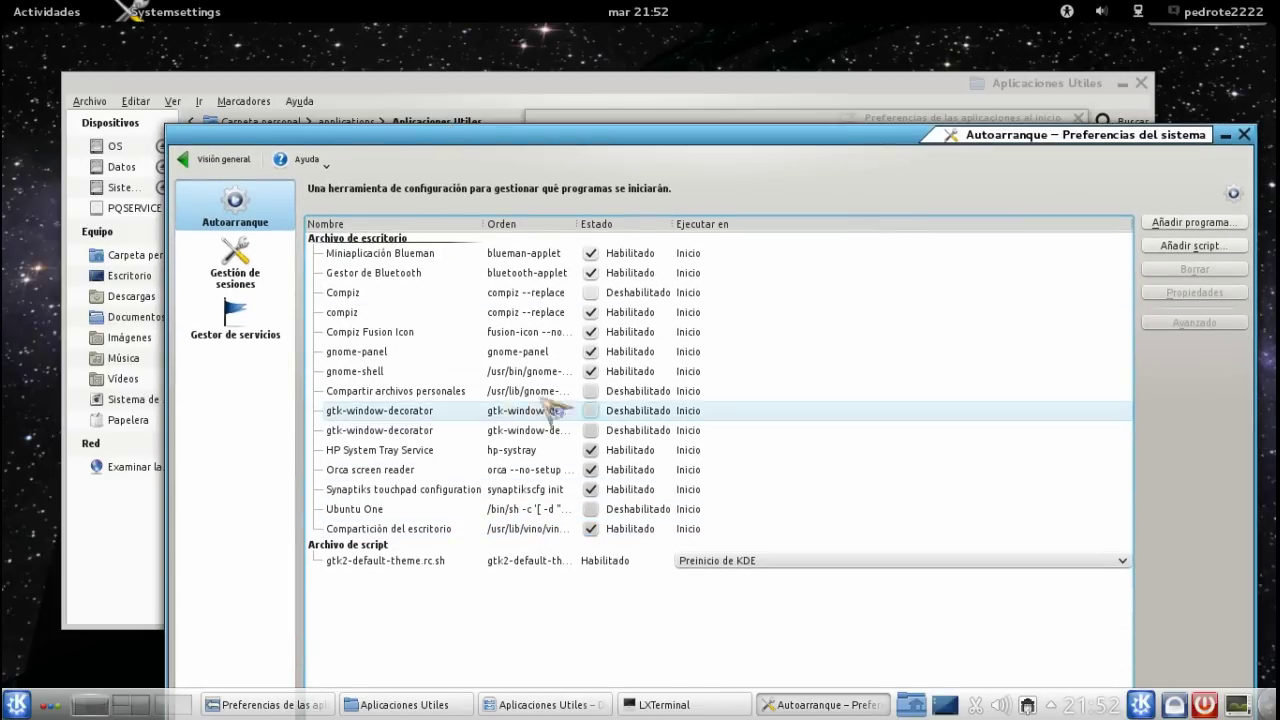
{"action": "left_click", "coordinate": [594, 371]}
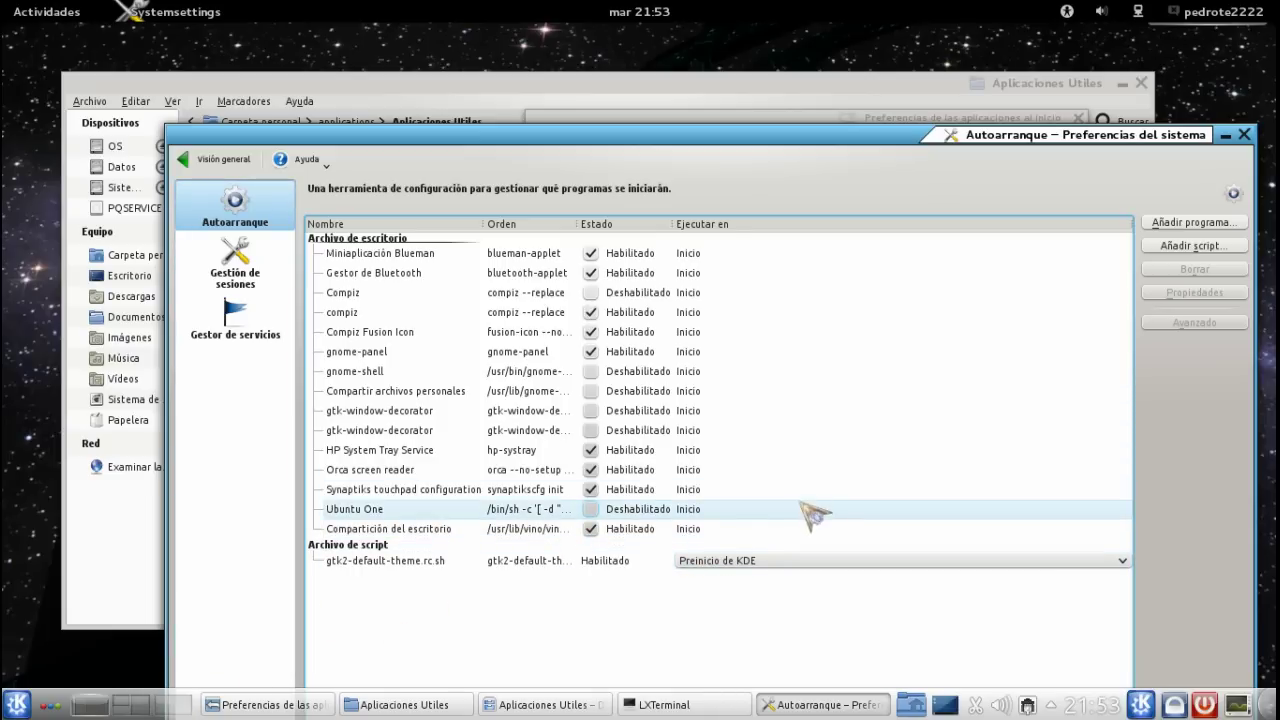
Show the windows and workspaces in the Activities overview and return to the Autoarranque window, twice
{"action": "left_click", "coordinate": [75, 18]}
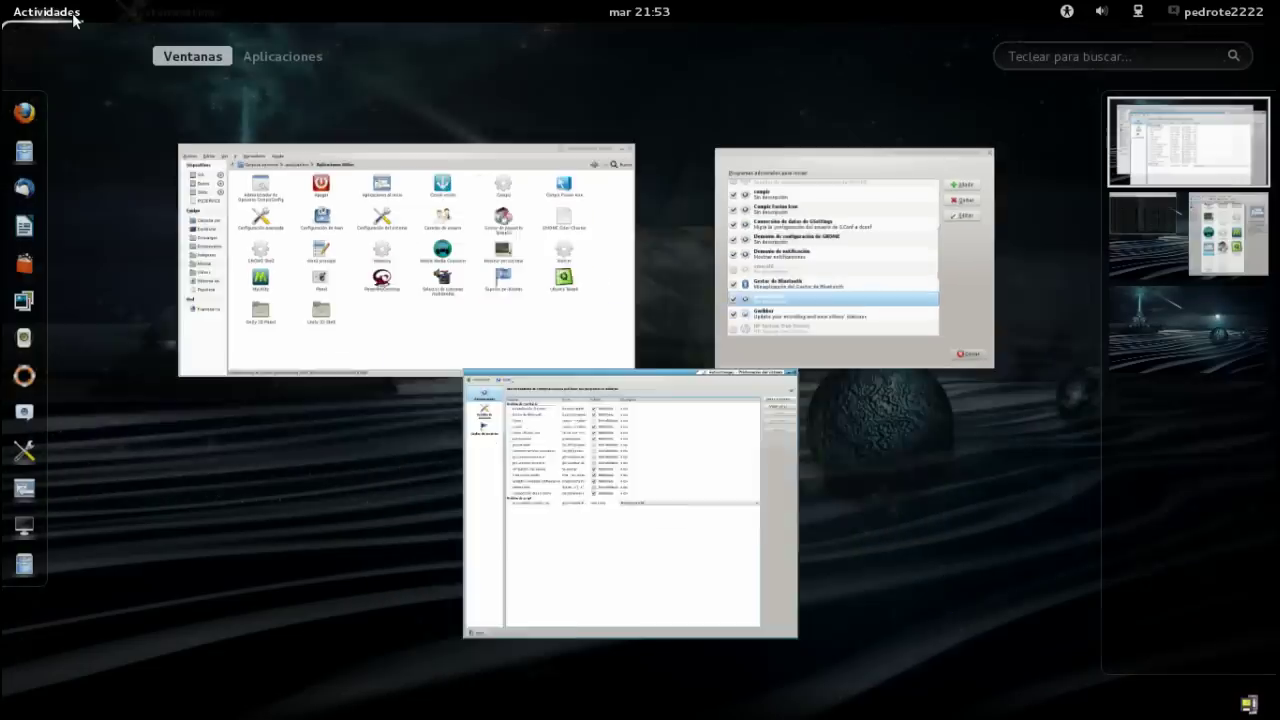
{"action": "left_click", "coordinate": [75, 18]}
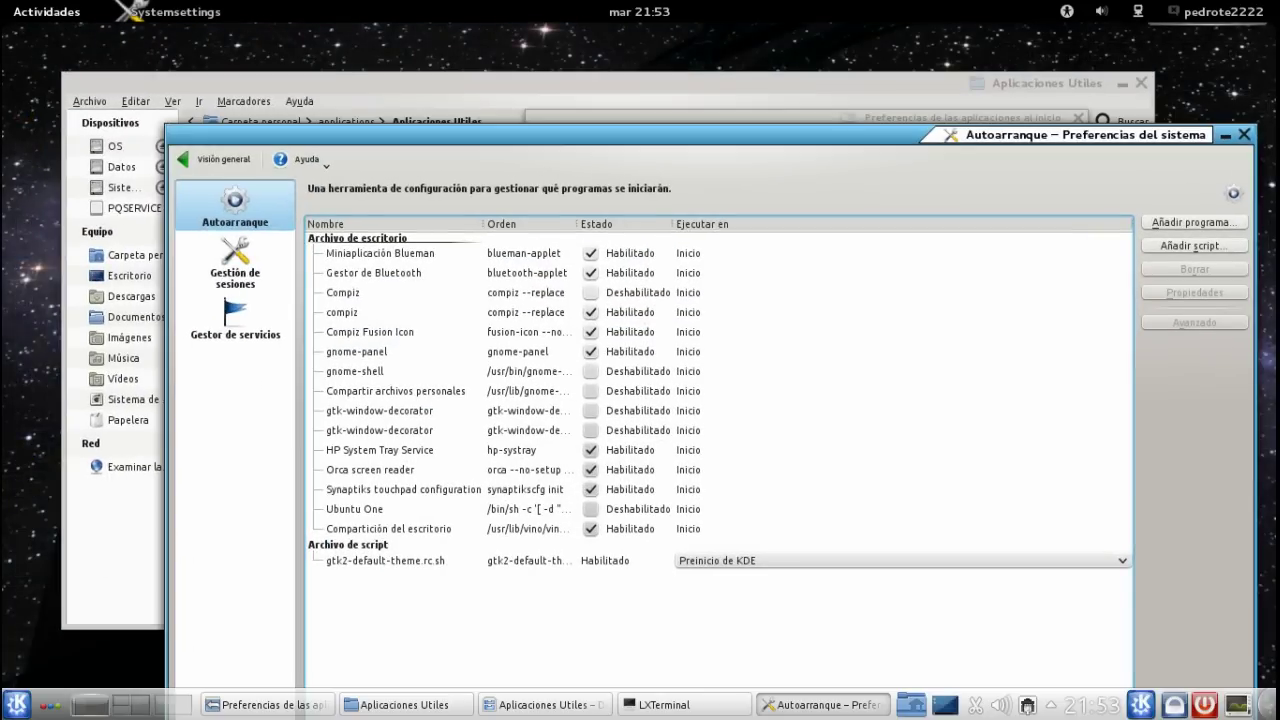
{"action": "left_click", "coordinate": [73, 18]}
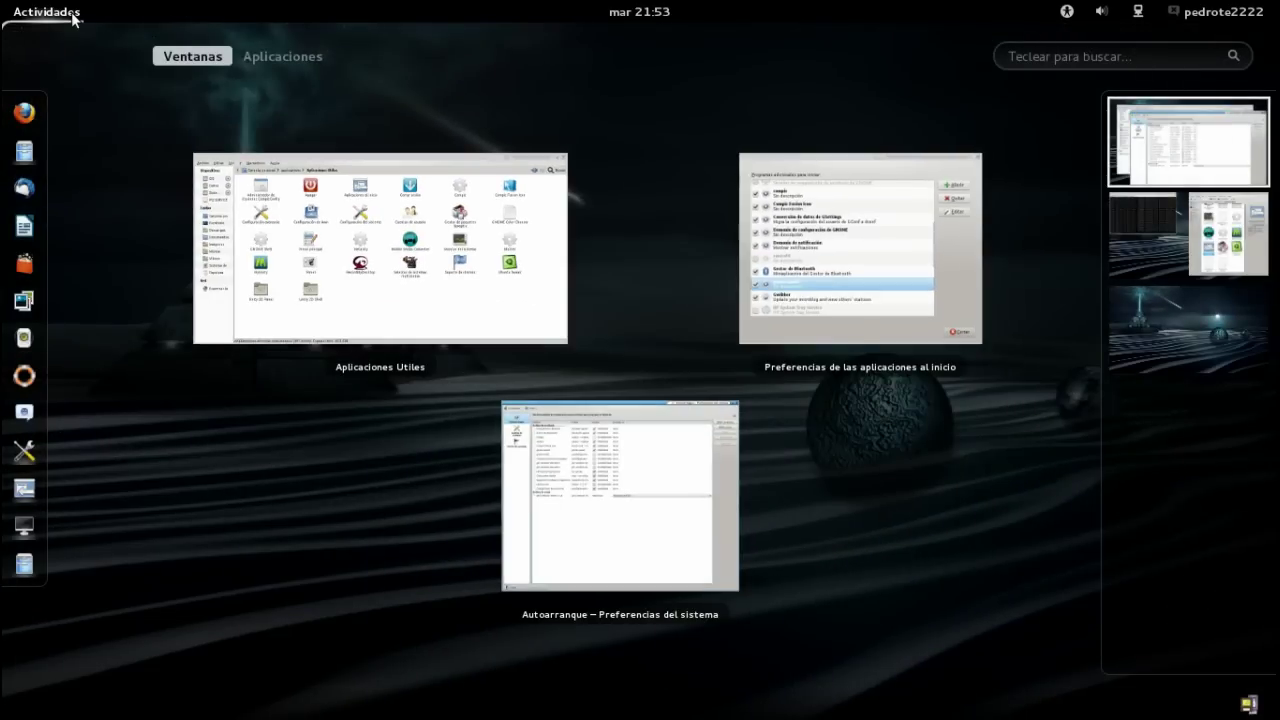
{"action": "left_click", "coordinate": [74, 18]}
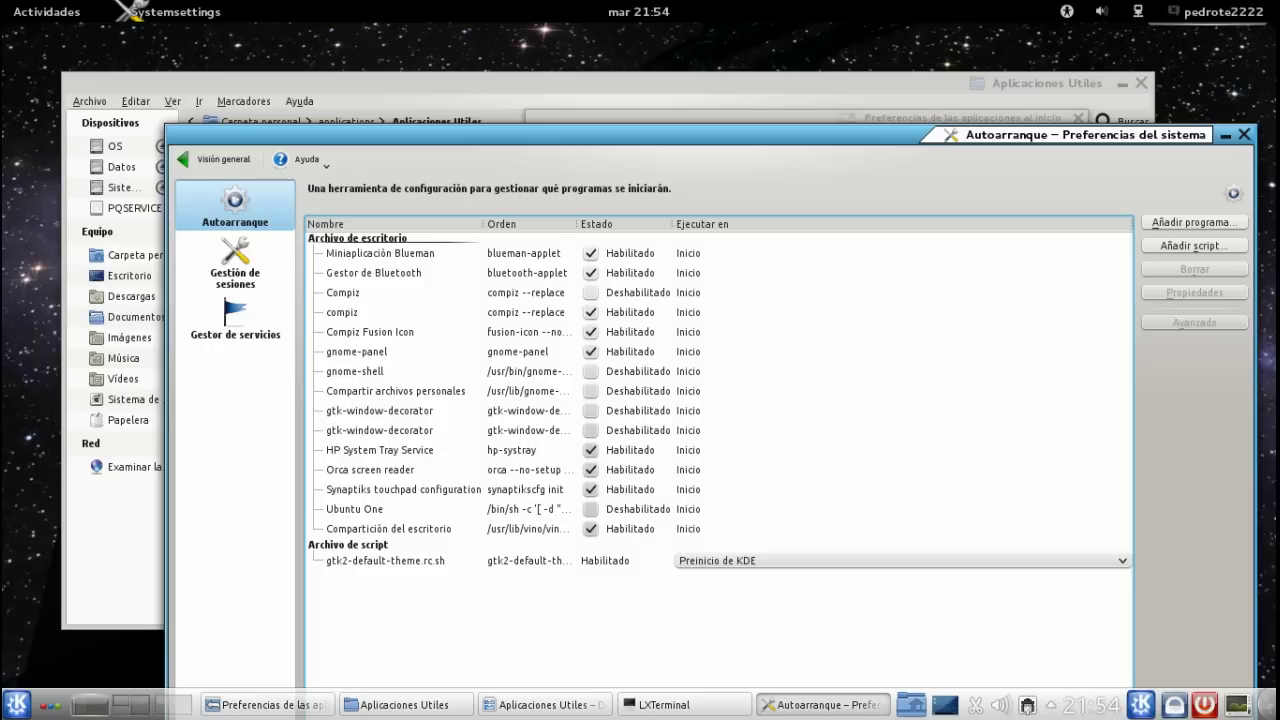
Bring the Aplicaciones Utiles window to the front and reposition it lower over the Autoarranque window
{"action": "left_click", "coordinate": [137, 552]}
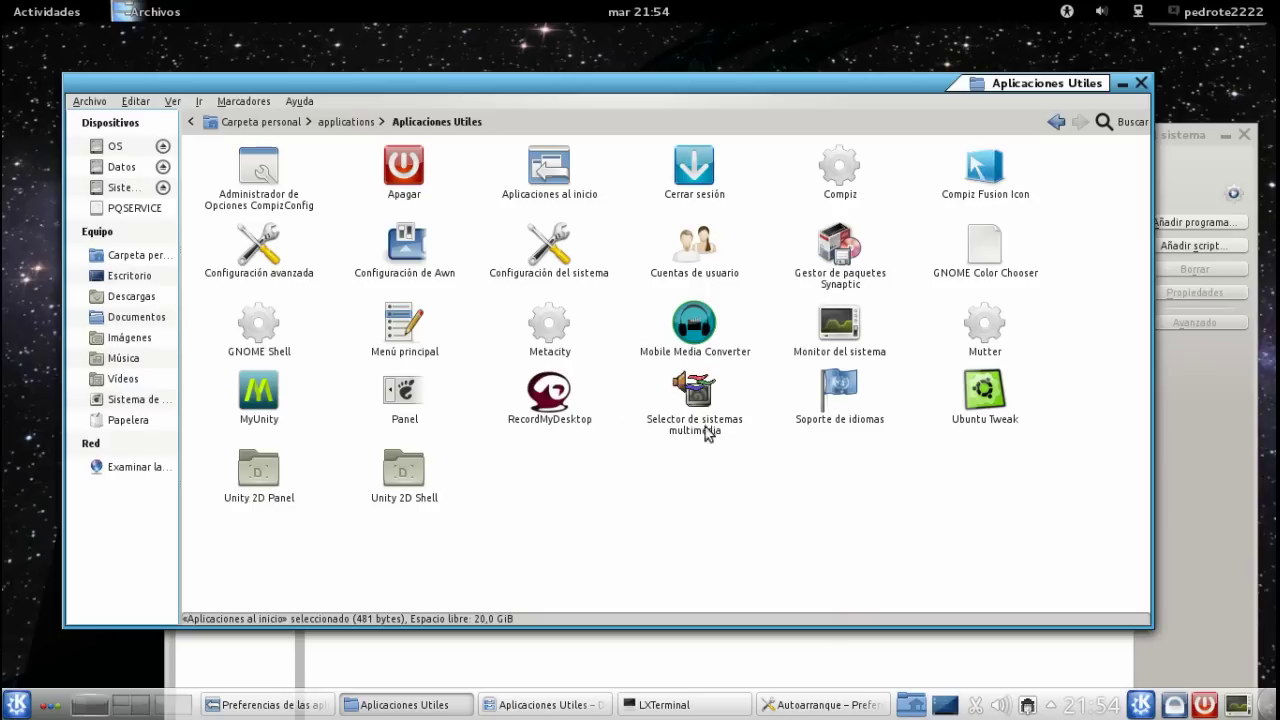
{"action": "left_click_drag", "start_coordinate": [900, 95], "coordinate": [940, 330]}
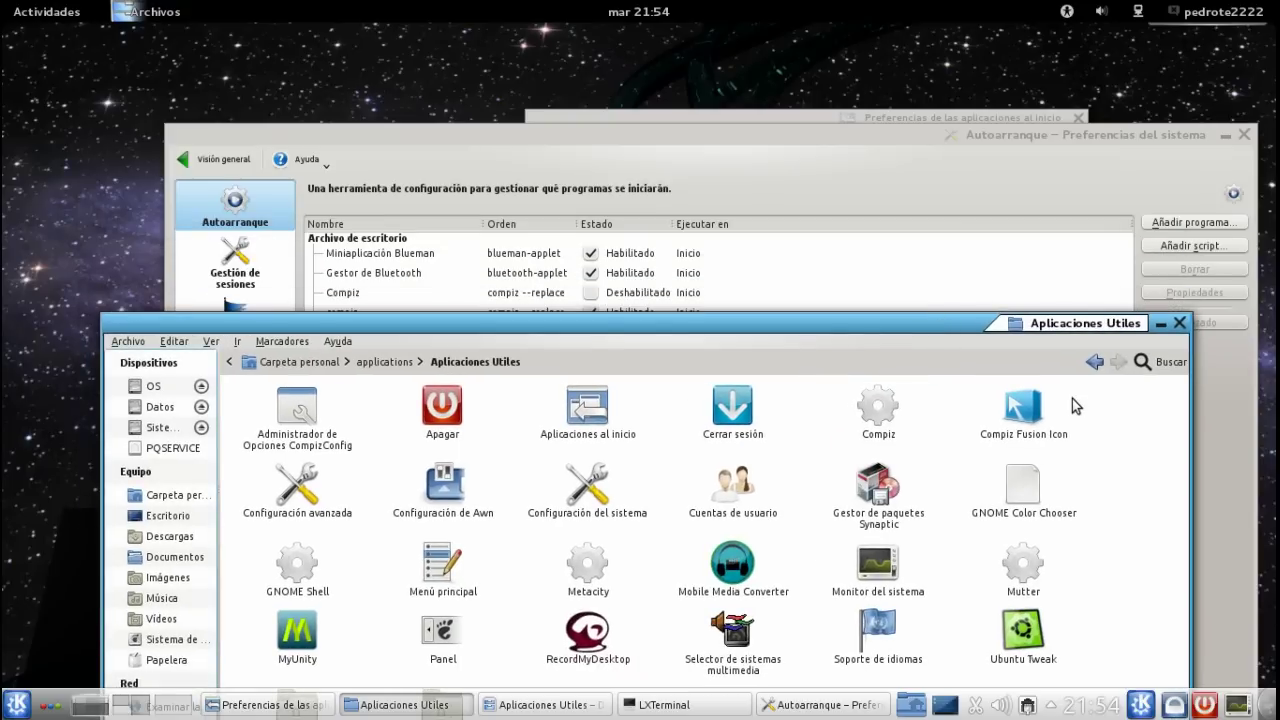